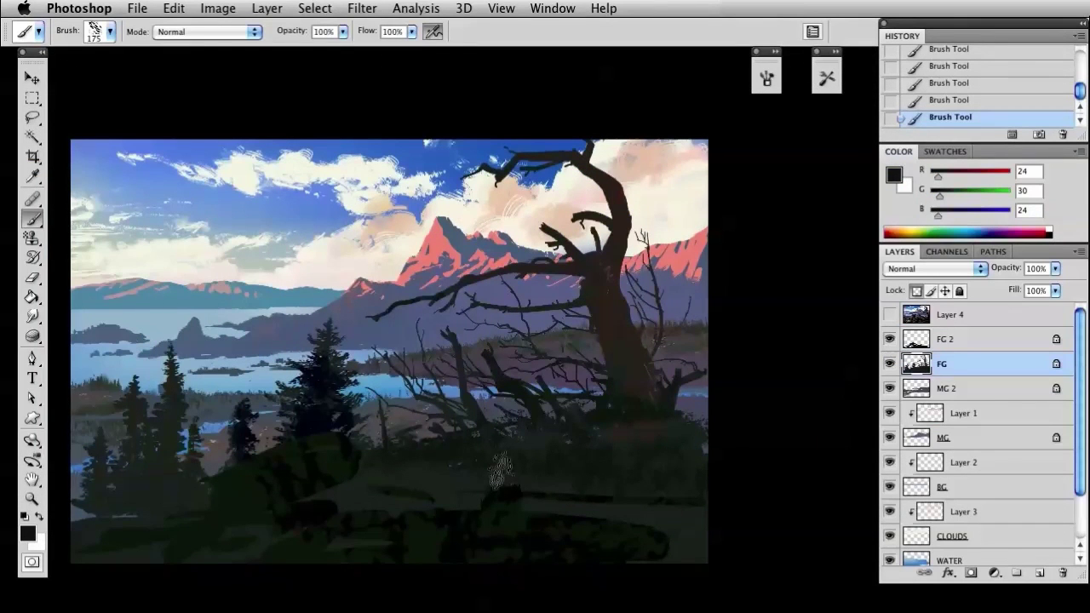
# Replace the textured brush with a soft round brush for painting on the FG layer
pyautogui.moveTo(520, 353); pyautogui.dragTo(544, 346)
pyautogui.moveTo(594, 287); pyautogui.dragTo(621, 273)
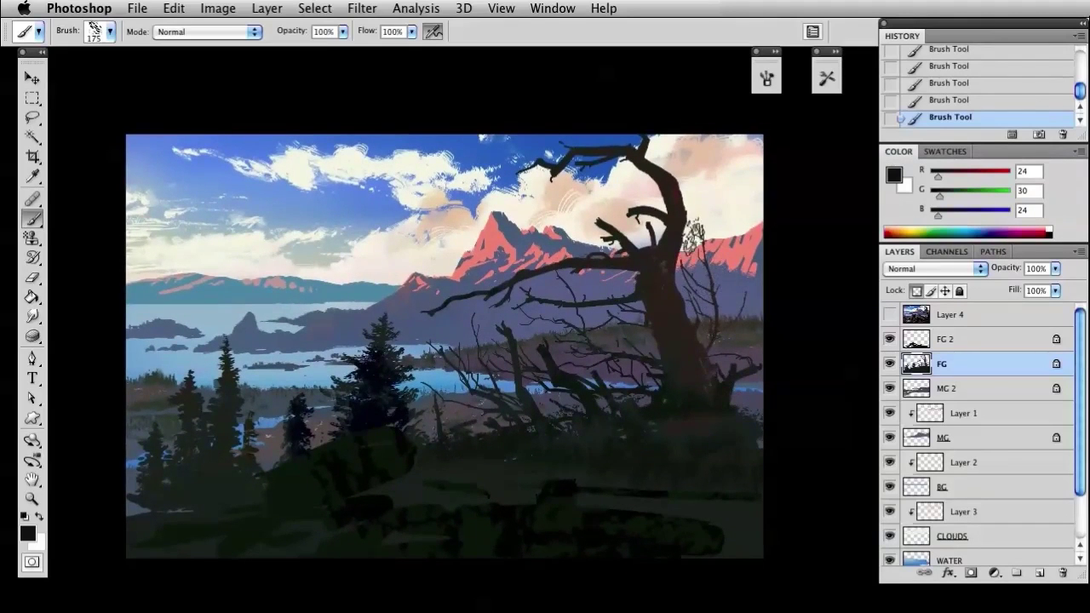
pyautogui.press('i')
pyautogui.press('b')
pyautogui.rightClick(585, 395)
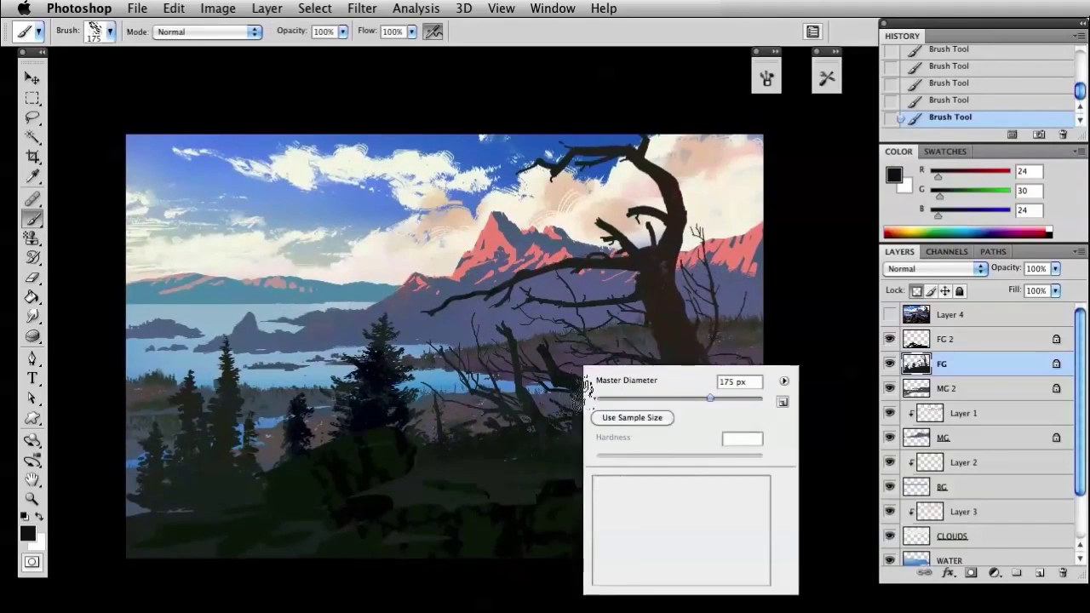
pyautogui.click(660, 529)
pyautogui.click(748, 251)
# Paint dark shading and thin bark lines down the dead tree's trunk with a much smaller soft brush
pyautogui.press('[')
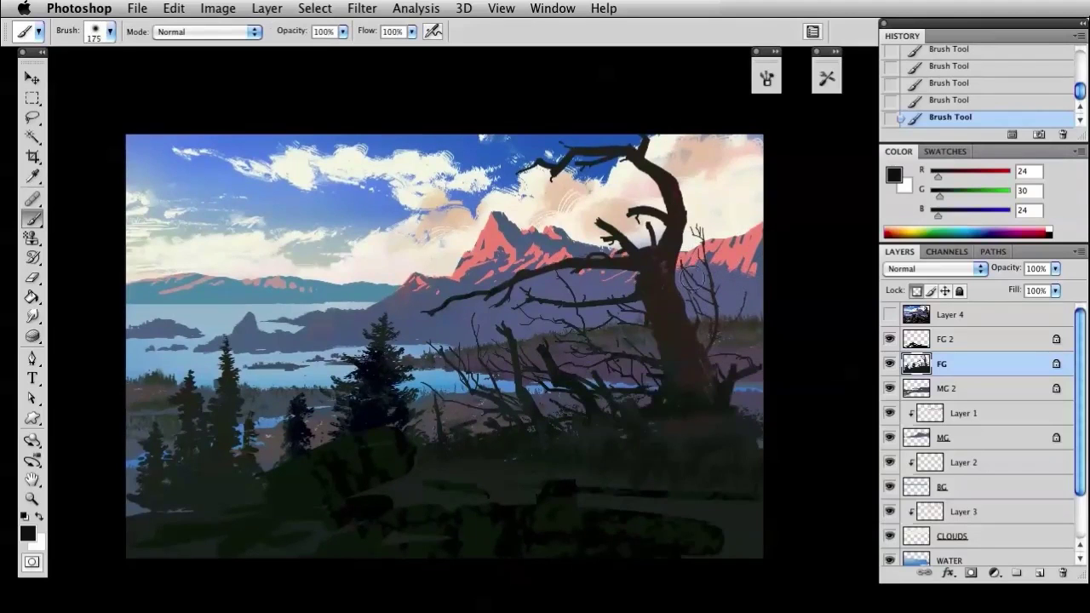
pyautogui.press('[')
pyautogui.press('[')
pyautogui.press('[')
pyautogui.press(']')
pyautogui.press('[')
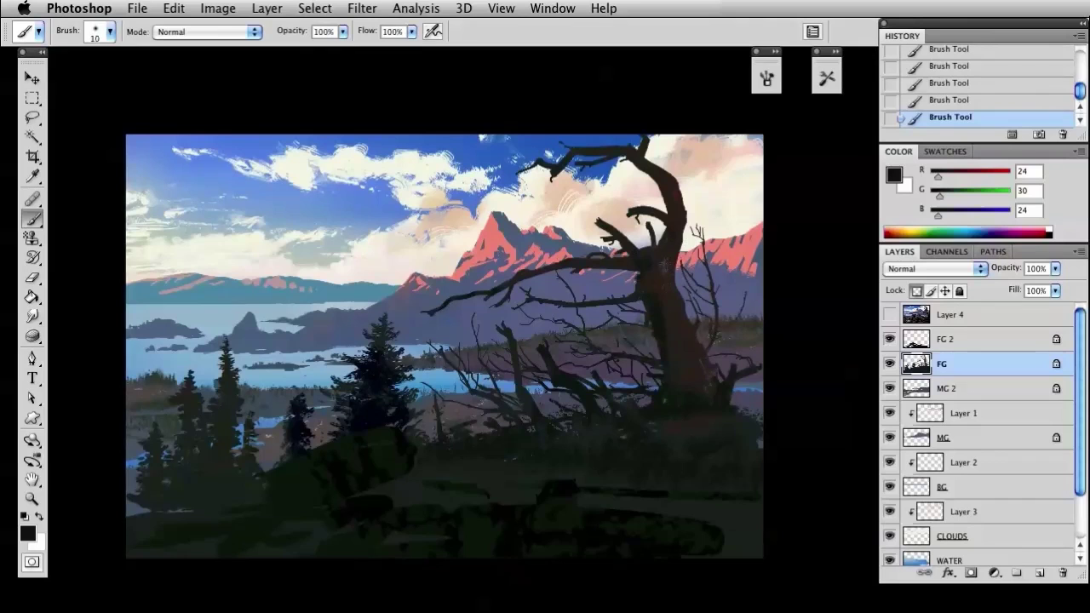
pyautogui.press(']')
pyautogui.press(']')
pyautogui.press('[')
pyautogui.press(']')
# Sample the trunk's bark and adjust the brush colour to a dark grey of RGB 52, 54, 57
pyautogui.press('i')
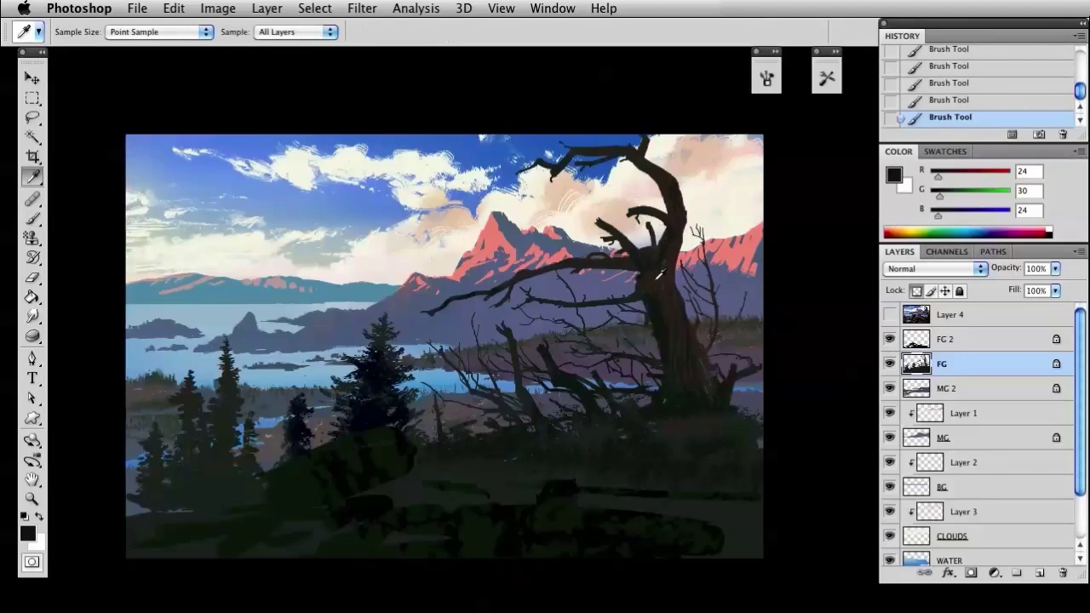
pyautogui.click(671, 328)
pyautogui.moveTo(954, 192); pyautogui.dragTo(949, 216)
pyautogui.press('b')
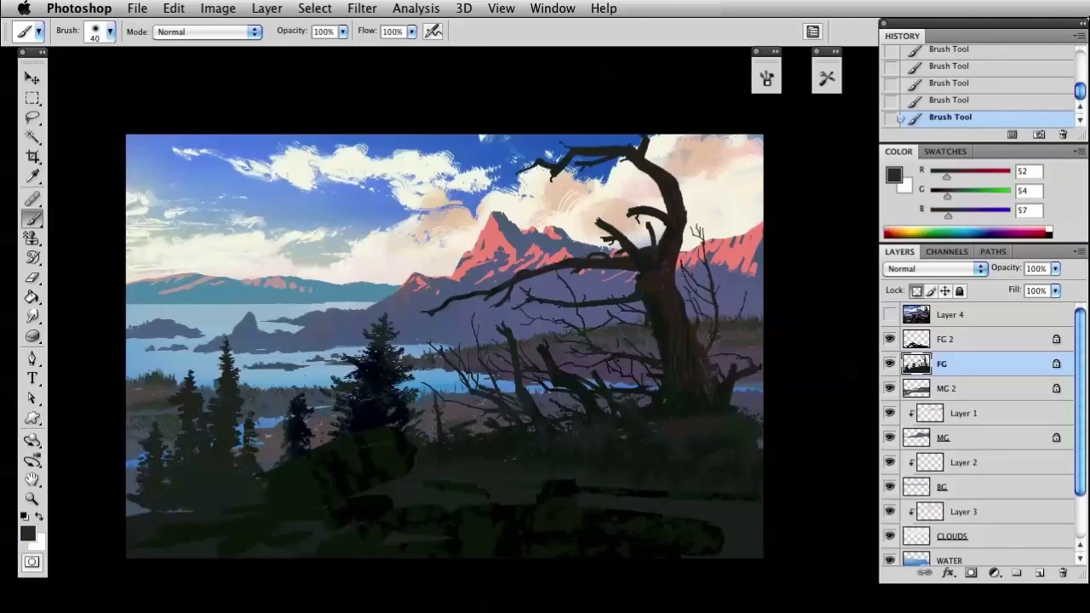
# Sample the mountain's pink (RGB 255, 147, 125) and paint thin highlights on the trunk and the forked branch stump
pyautogui.keyDown('alt'); pyautogui.click(725, 259); pyautogui.keyUp('alt')
pyautogui.press('[')
pyautogui.press('[')
pyautogui.press('[')
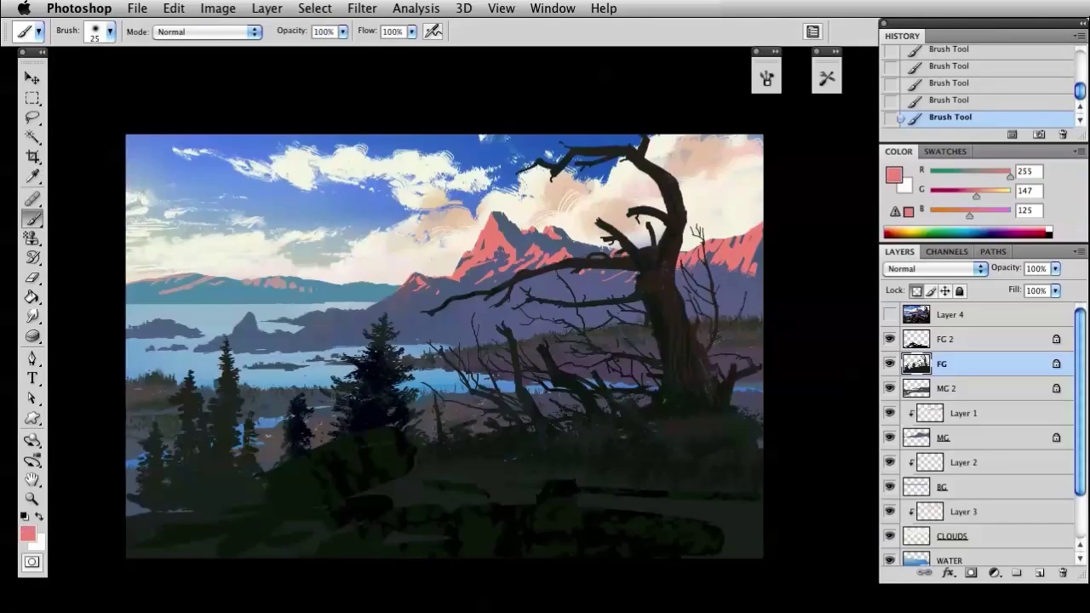
pyautogui.press('[')
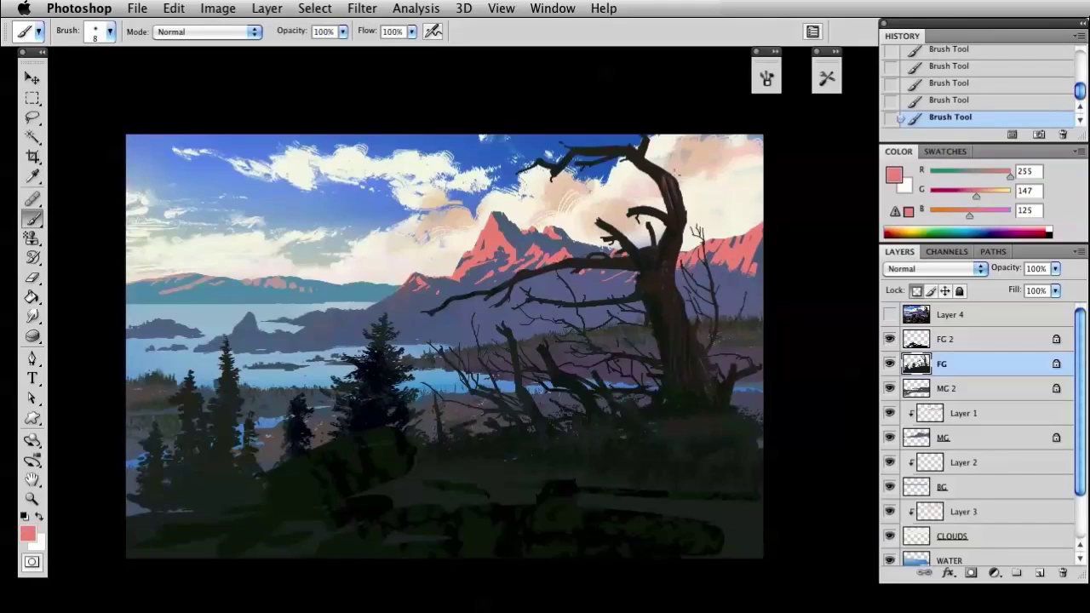
pyautogui.press(']')
pyautogui.press(']')
# Sample dark brown RGB 52, 44, 39 from the tree's fork and tone down the pink highlight on the stump
pyautogui.press('i')
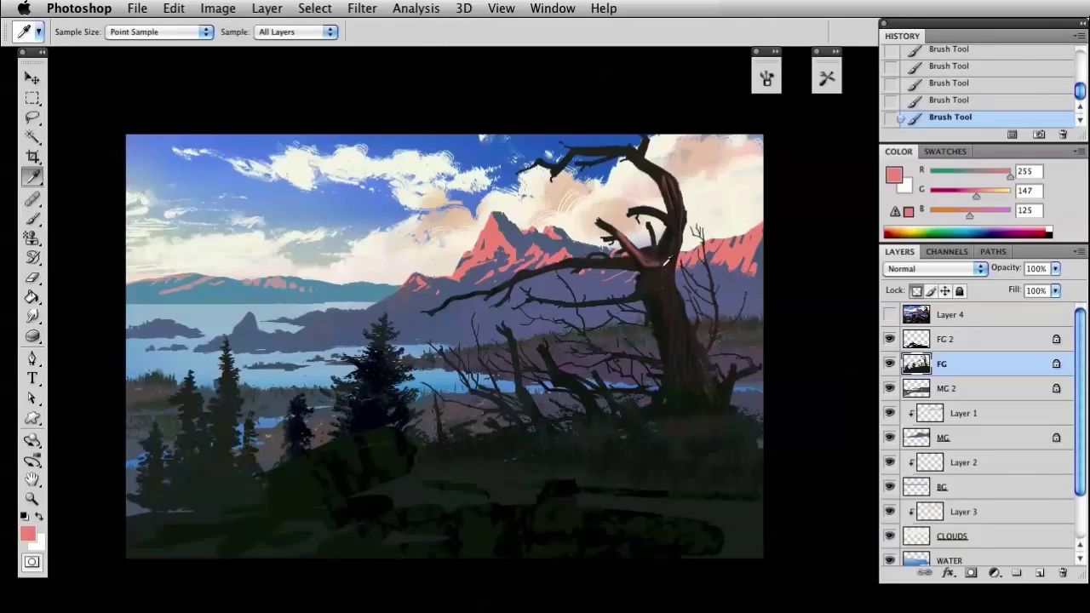
pyautogui.click(665, 261)
pyautogui.press('b')
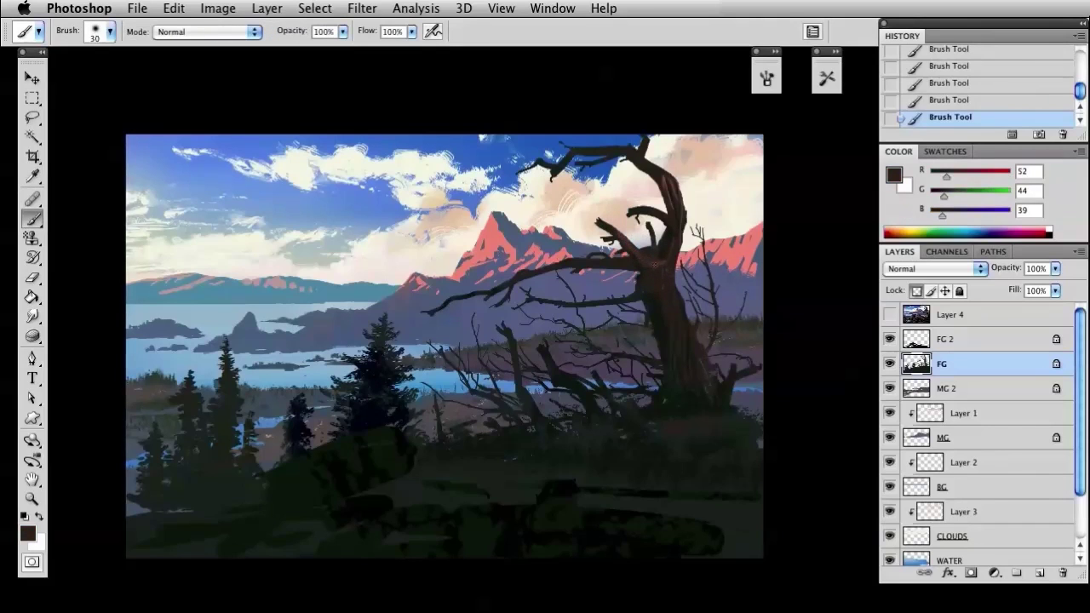
# Sample near-black RGB 9, 13, 8 from the dark foreground and shade around the tree's fork with a larger soft brush
pyautogui.press('i')
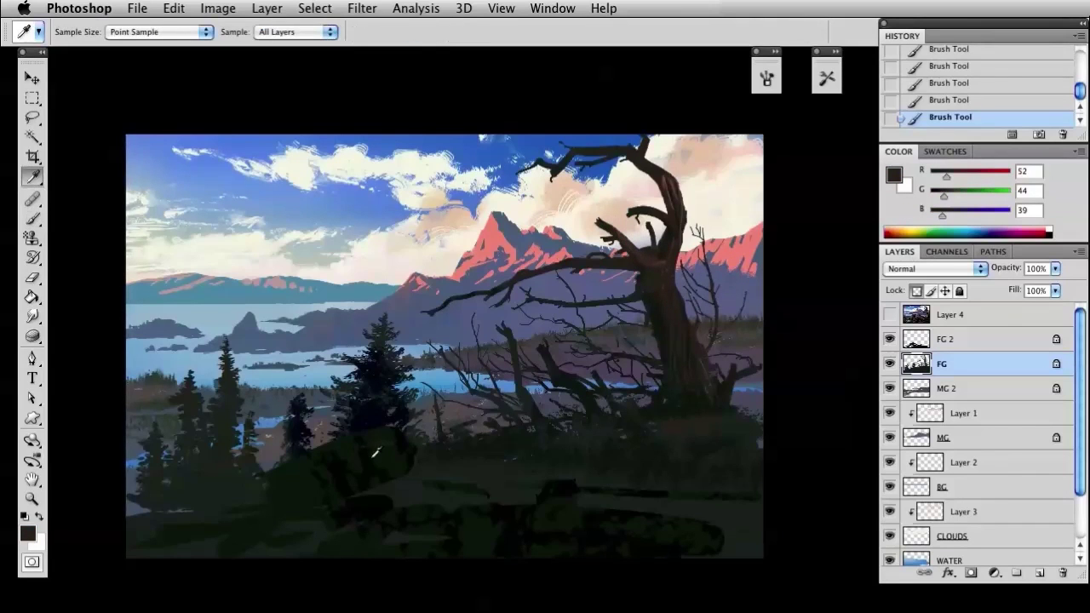
pyautogui.click(378, 455)
pyautogui.press('b')
pyautogui.rightClick(662, 226)
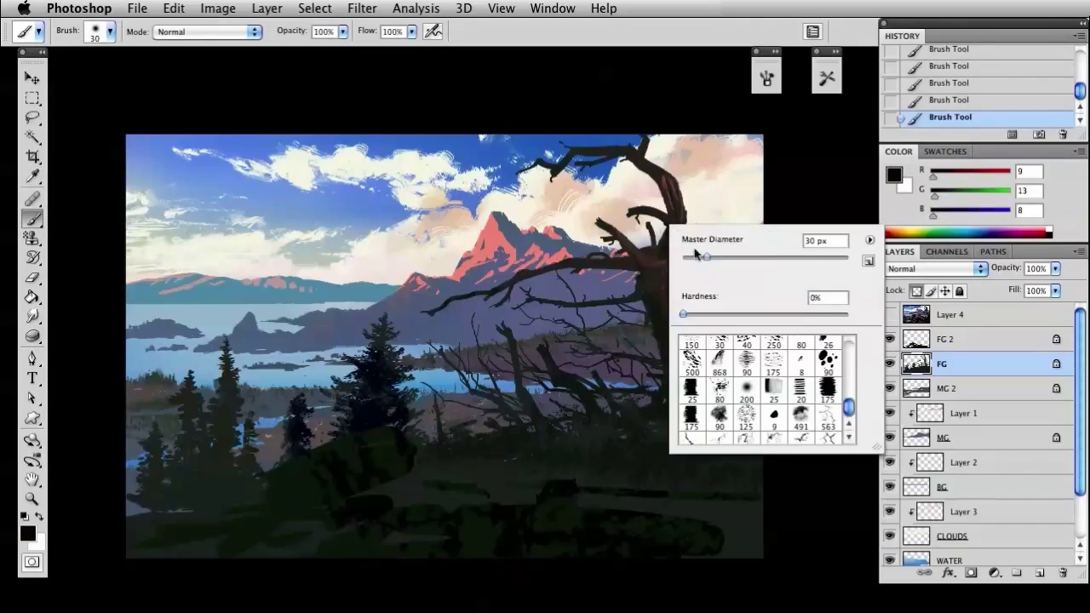
pyautogui.moveTo(705, 257); pyautogui.dragTo(741, 258)
pyautogui.click(630, 259)
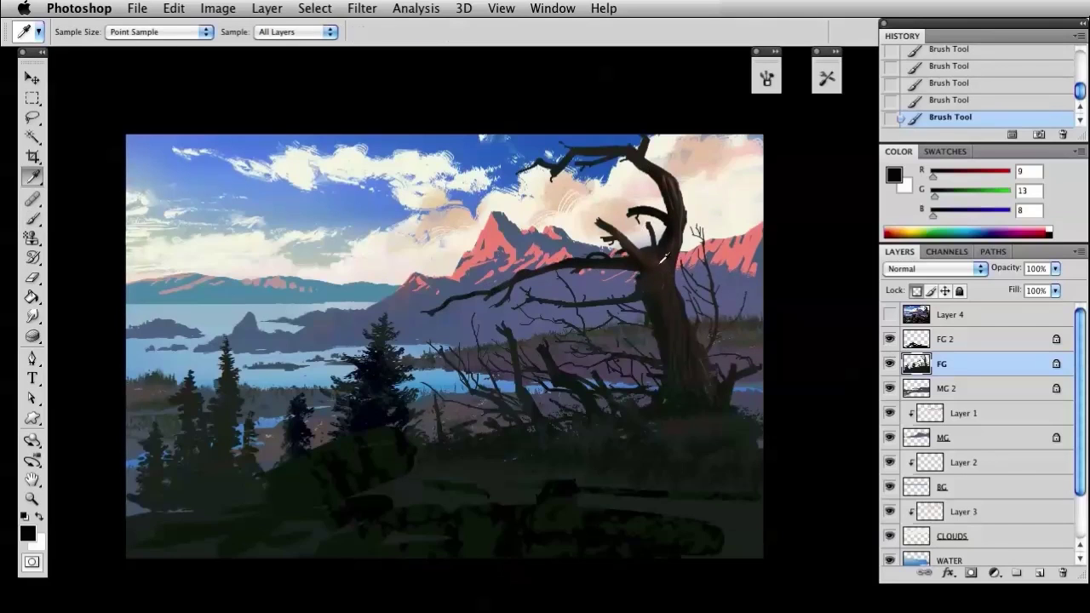
# Sample bark tone RGB 28, 31, 25 from the trunk and paint finer bark detail with varying small brush sizes
pyautogui.keyDown('alt'); pyautogui.click(665, 264); pyautogui.keyUp('alt')
pyautogui.press('alt')
pyautogui.keyDown('alt'); pyautogui.click(662, 314); pyautogui.keyUp('alt')
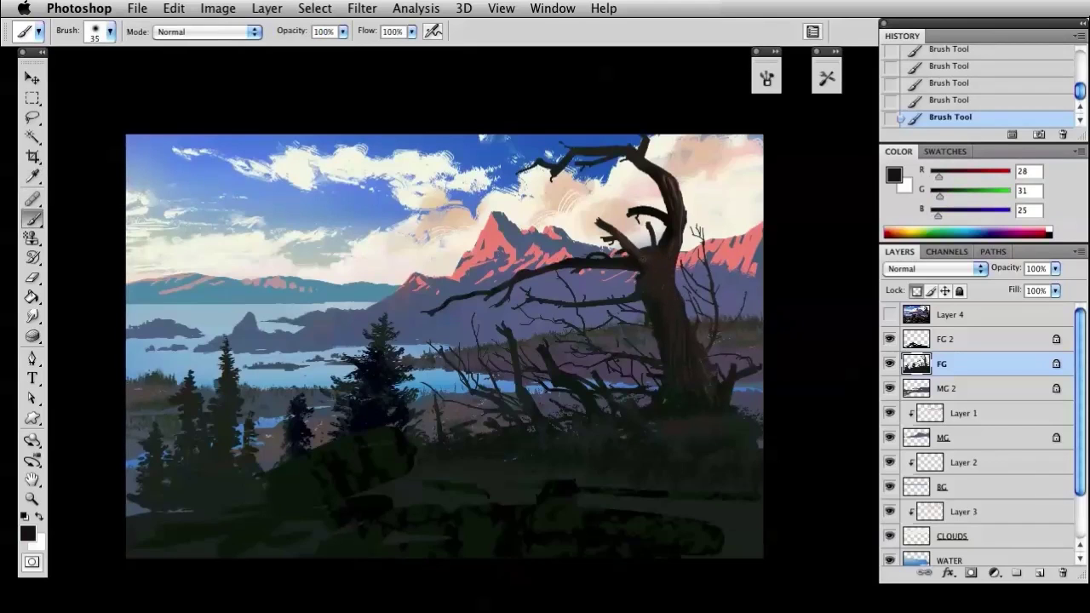
pyautogui.press('[')
pyautogui.press('[')
pyautogui.press('[')
pyautogui.press('[')
pyautogui.press(']')
pyautogui.press(']')
pyautogui.press(']')
# Unlock the FG layer's transparency and erase bits along the trunk's edge below the fork
pyautogui.press('e')
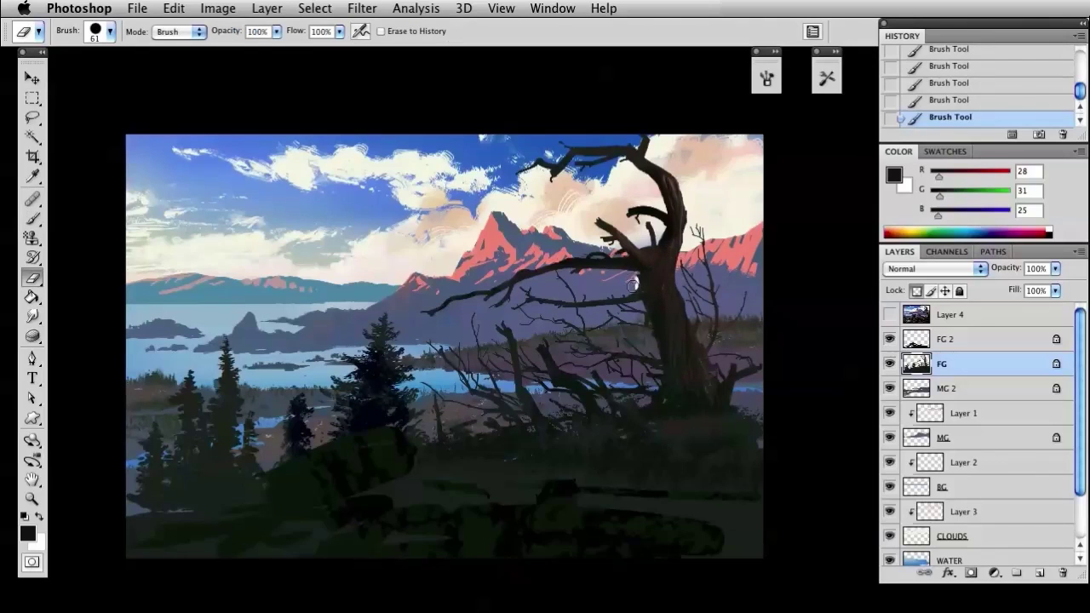
pyautogui.moveTo(632, 286)
pyautogui.mouseDown()
pyautogui.moveTo(642, 283)
pyautogui.moveTo(631, 289)
pyautogui.mouseUp()
pyautogui.press('super+z')
pyautogui.click(631, 282)
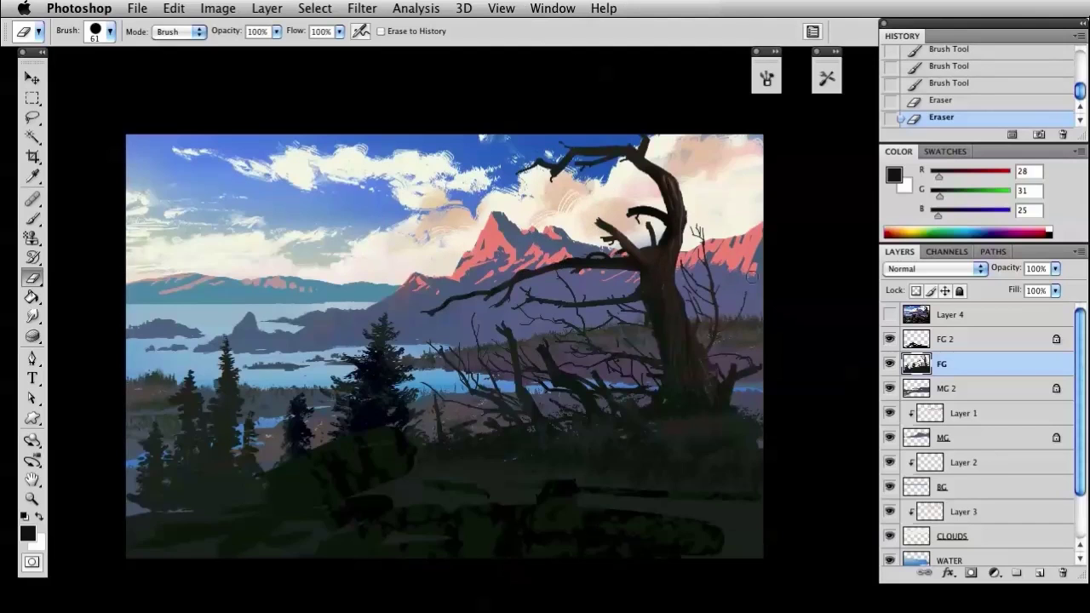
pyautogui.click(657, 279)
# Sample brown RGB 71, 54, 47 from the tree's fork and select the rough rectangular brush at 39 px
pyautogui.moveTo(659, 279); pyautogui.dragTo(595, 265)
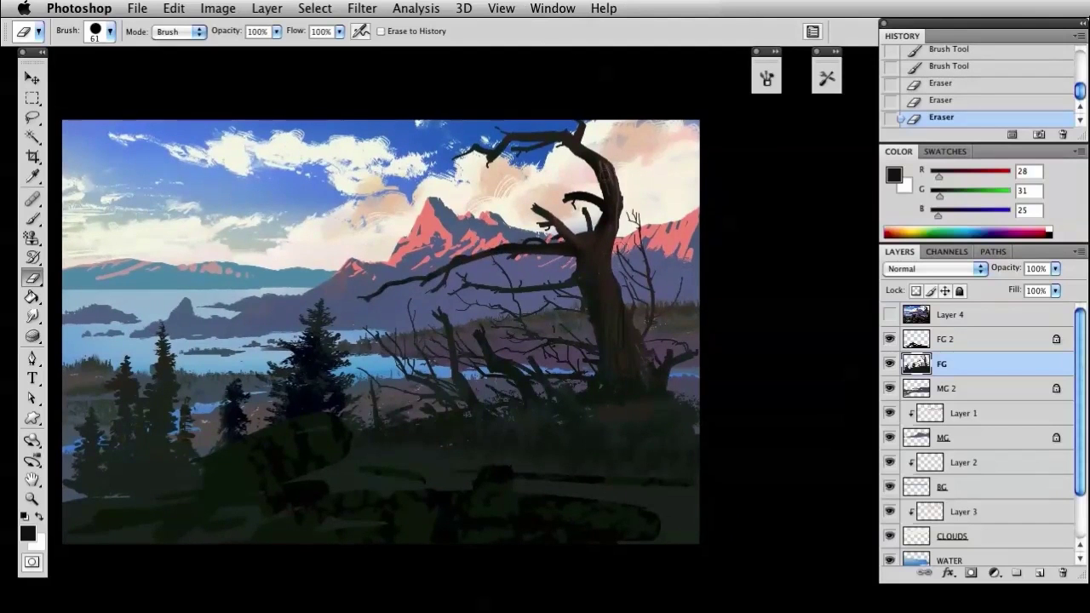
pyautogui.press('super+plus')
pyautogui.press('super+plus')
pyautogui.moveTo(530, 304); pyautogui.dragTo(406, 393)
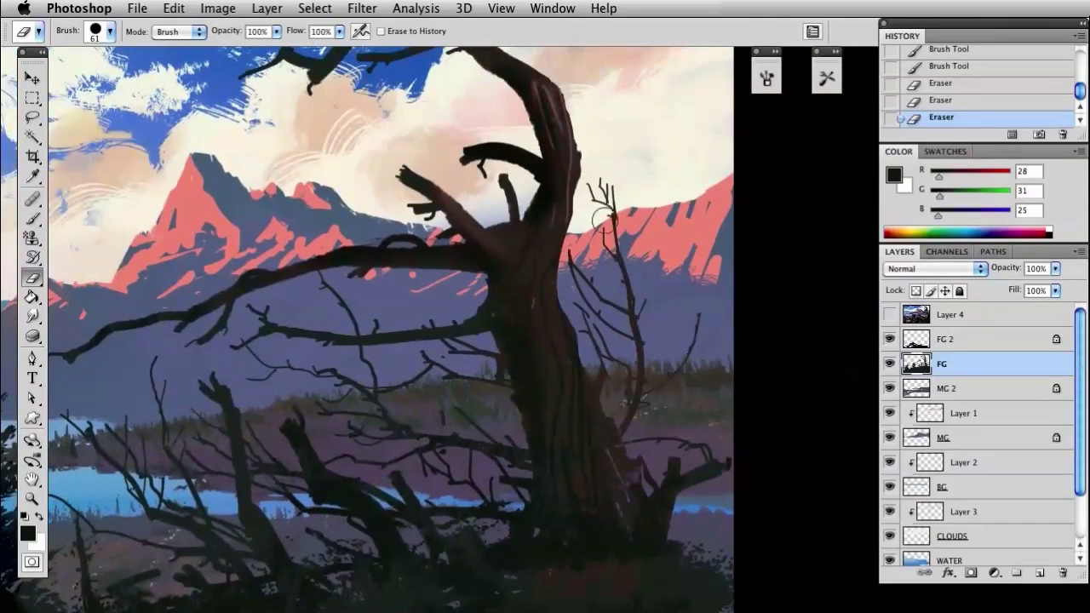
pyautogui.press('i')
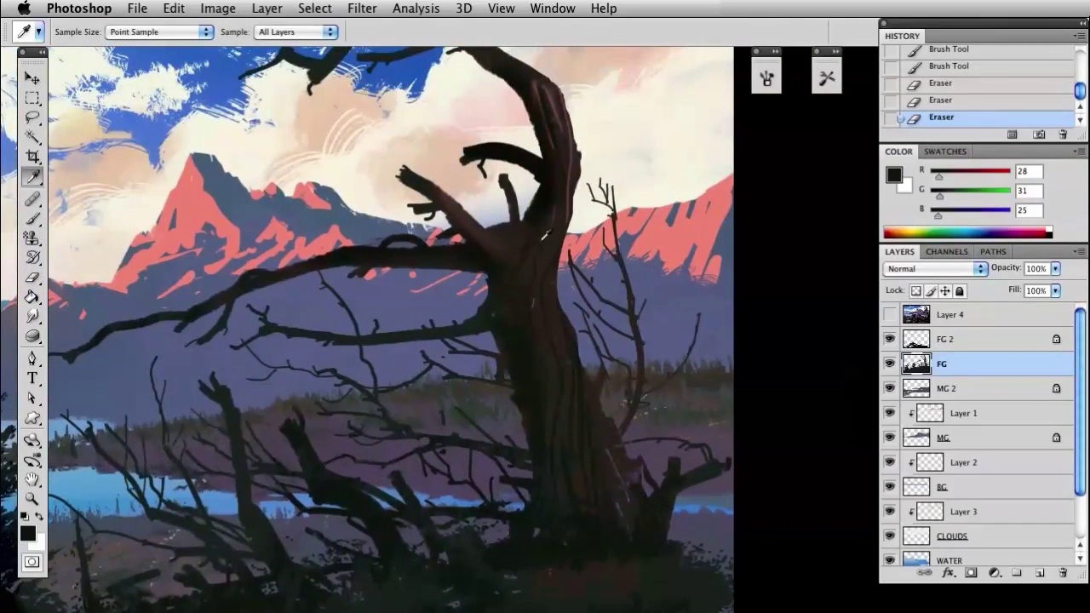
pyautogui.click(475, 230)
pyautogui.press('b')
pyautogui.rightClick(552, 181)
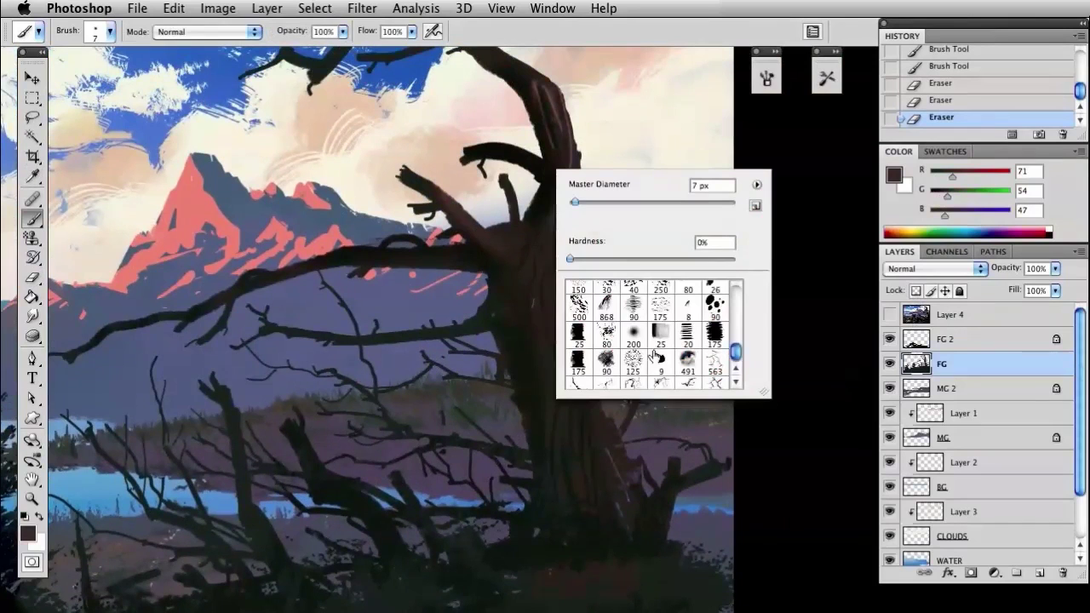
pyautogui.click(583, 338)
pyautogui.moveTo(591, 201); pyautogui.dragTo(601, 201)
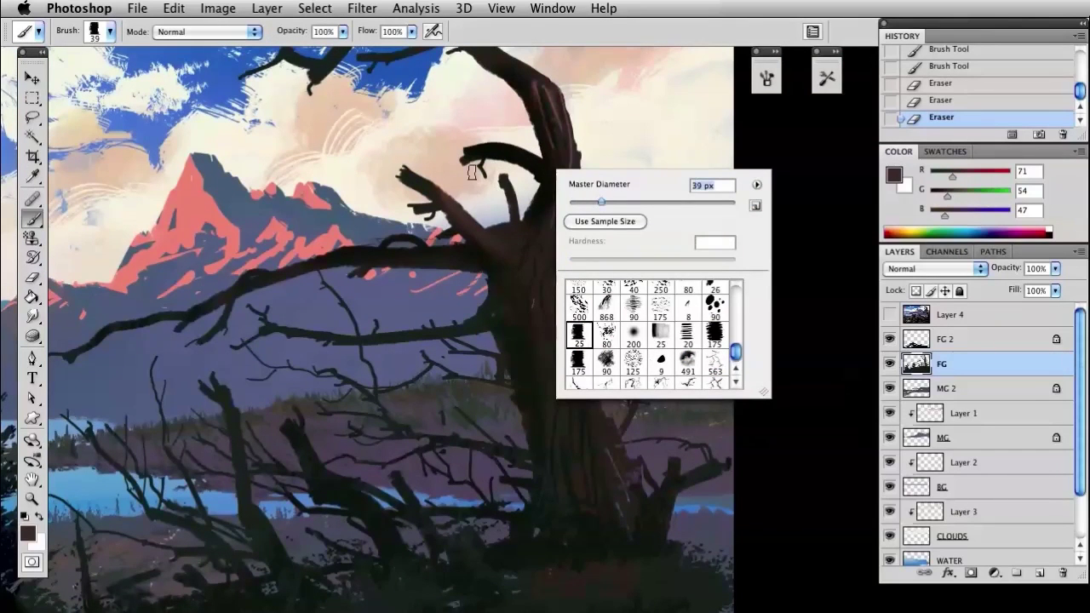
pyautogui.press('Return')
# Try painting several thick brown branches extending from the upper trunk, undoing the test strokes
pyautogui.moveTo(433, 227); pyautogui.dragTo(550, 187)
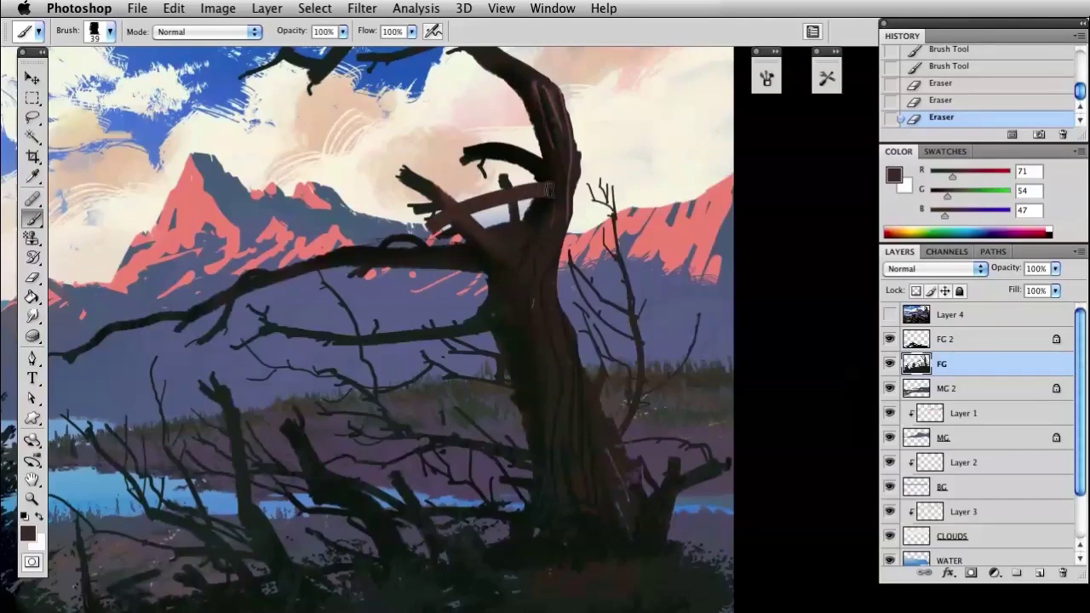
pyautogui.press('super+z')
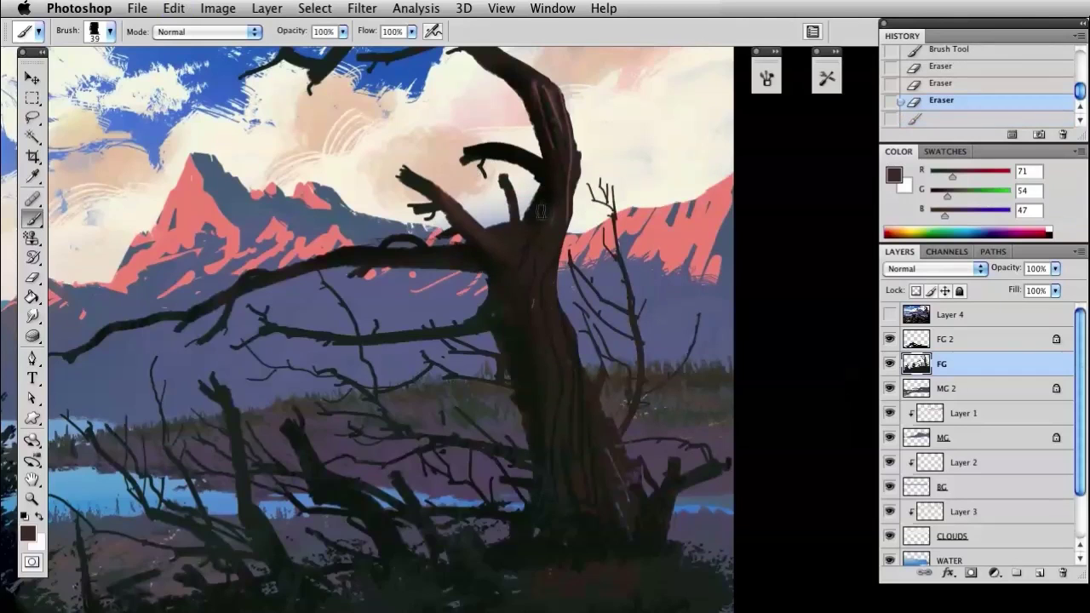
pyautogui.click(543, 201)
pyautogui.keyDown('shift'); pyautogui.click(299, 179); pyautogui.keyUp('shift')
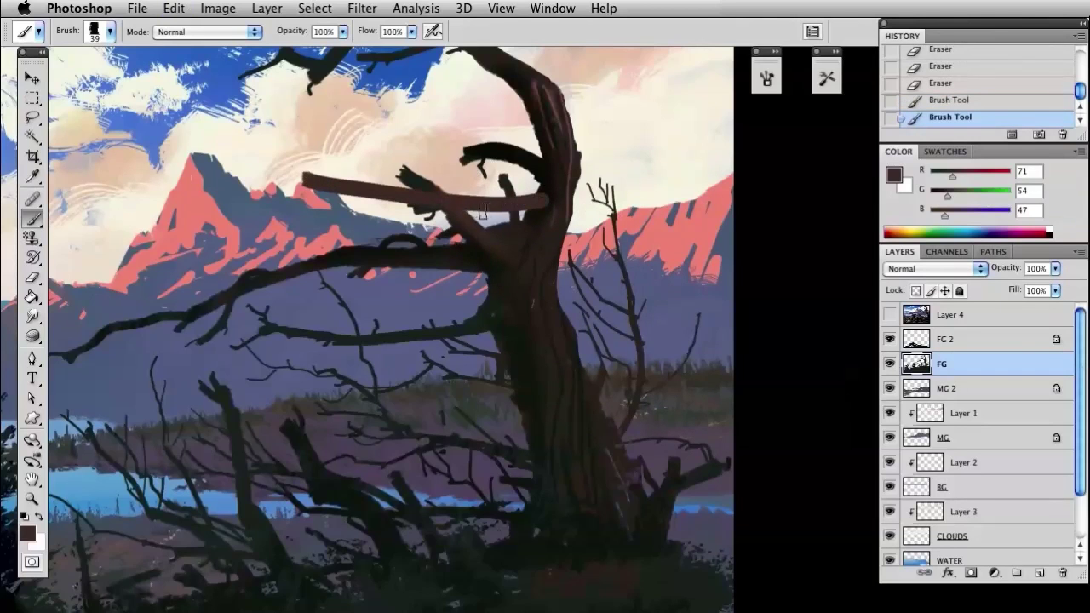
pyautogui.moveTo(486, 242); pyautogui.dragTo(475, 310)
pyautogui.press('super+z')
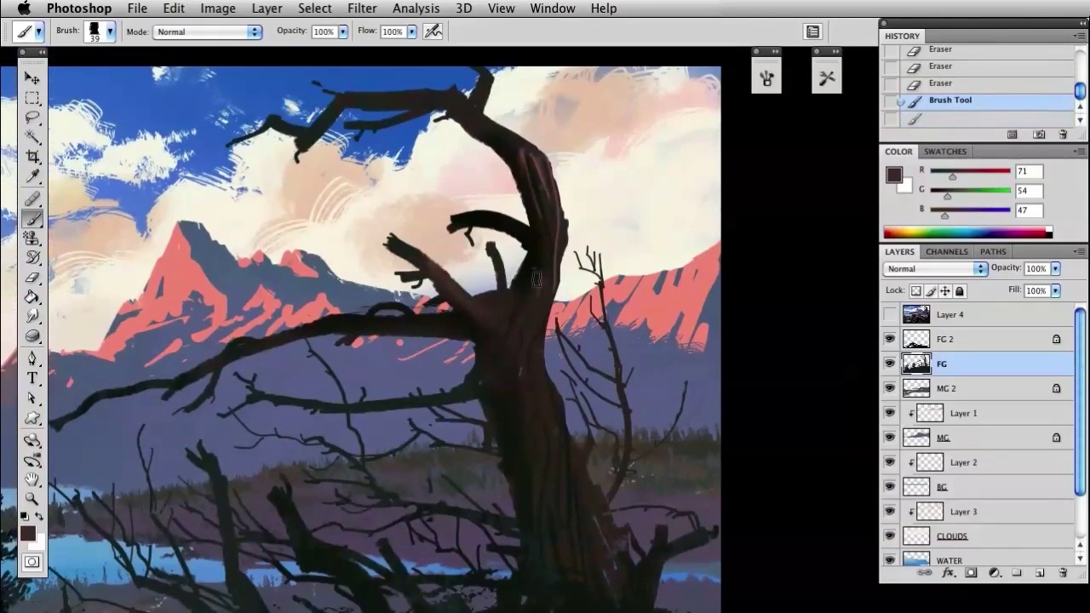
pyautogui.moveTo(539, 277); pyautogui.dragTo(495, 249)
pyautogui.press('super+z')
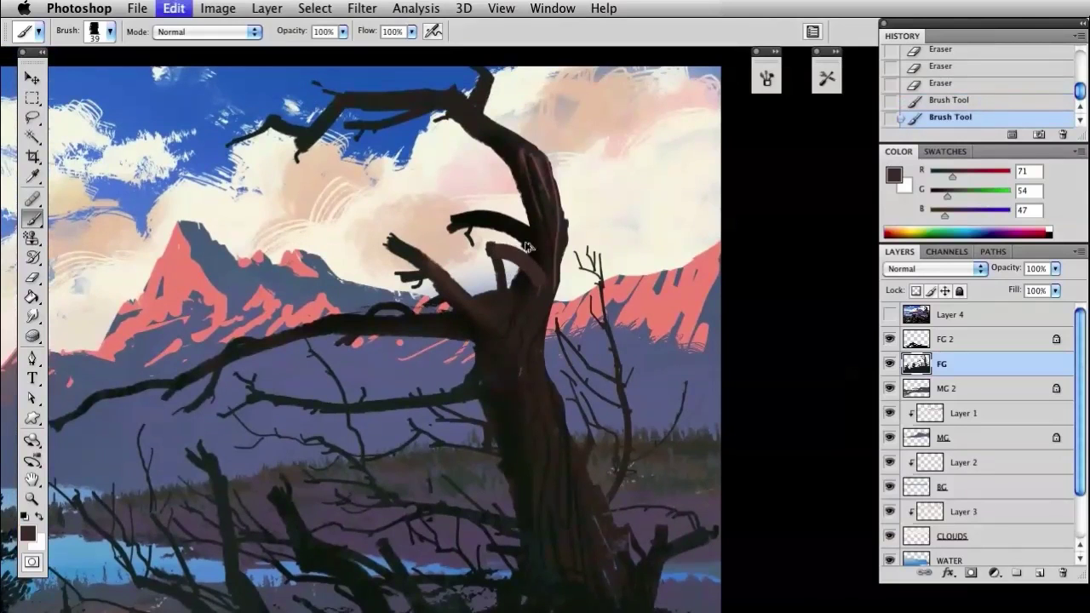
pyautogui.moveTo(426, 176)
pyautogui.mouseDown()
pyautogui.moveTo(483, 247)
pyautogui.moveTo(545, 271)
pyautogui.mouseUp()
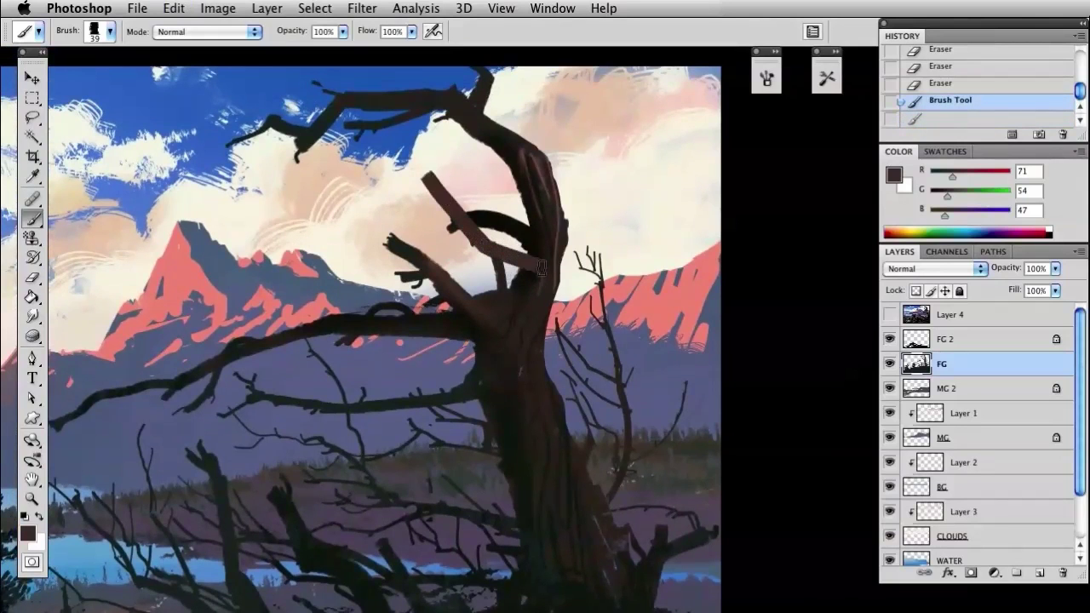
pyautogui.press('super+z')
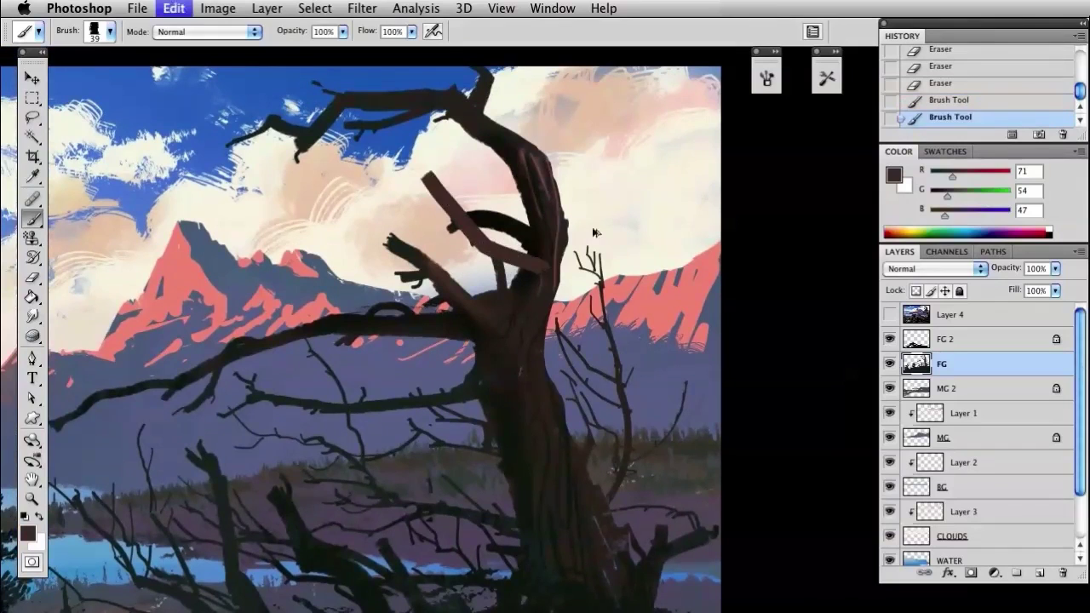
# Erase the curved branch growing from the upper trunk
pyautogui.press('e')
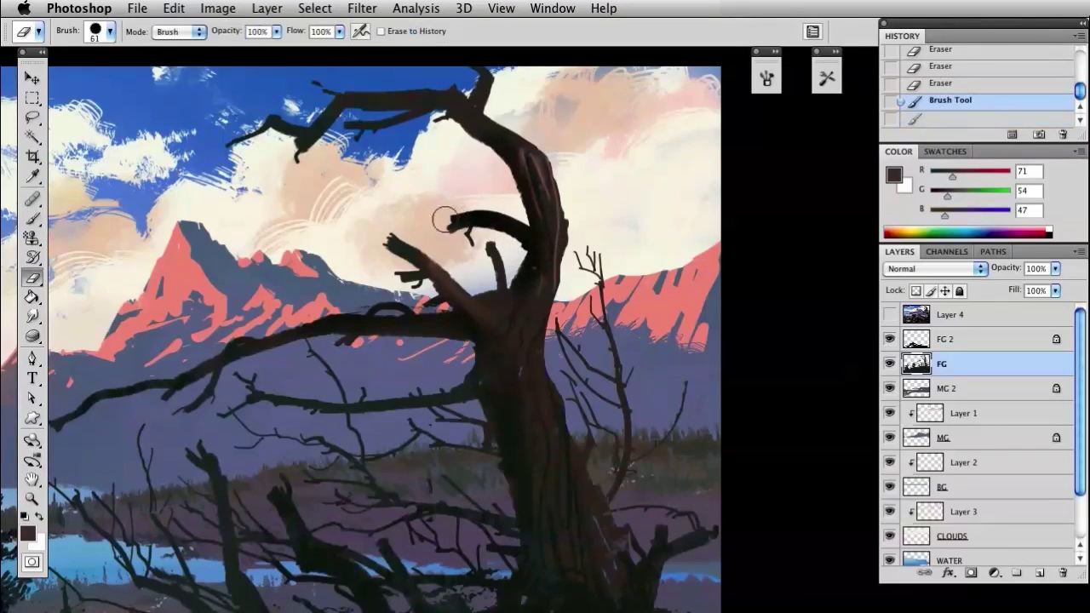
pyautogui.moveTo(443, 219)
pyautogui.mouseDown()
pyautogui.moveTo(513, 222)
pyautogui.moveTo(509, 250)
pyautogui.mouseUp()
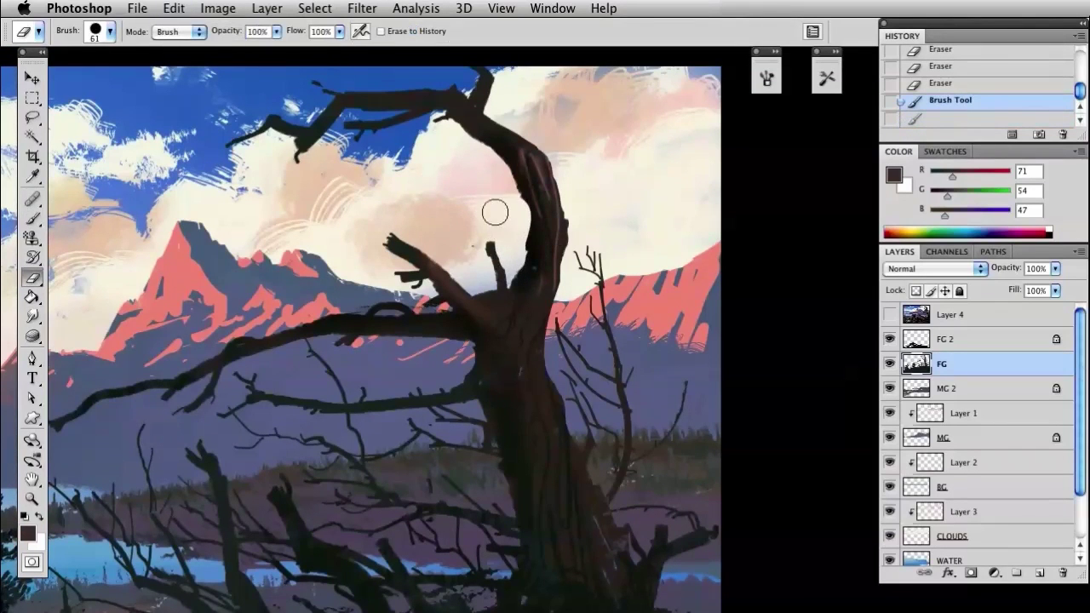
# Try erasing the short stub's base and painting new branches across the upper trunk, then undo these strokes
pyautogui.press('b')
pyautogui.press('e')
pyautogui.moveTo(481, 286); pyautogui.dragTo(510, 290)
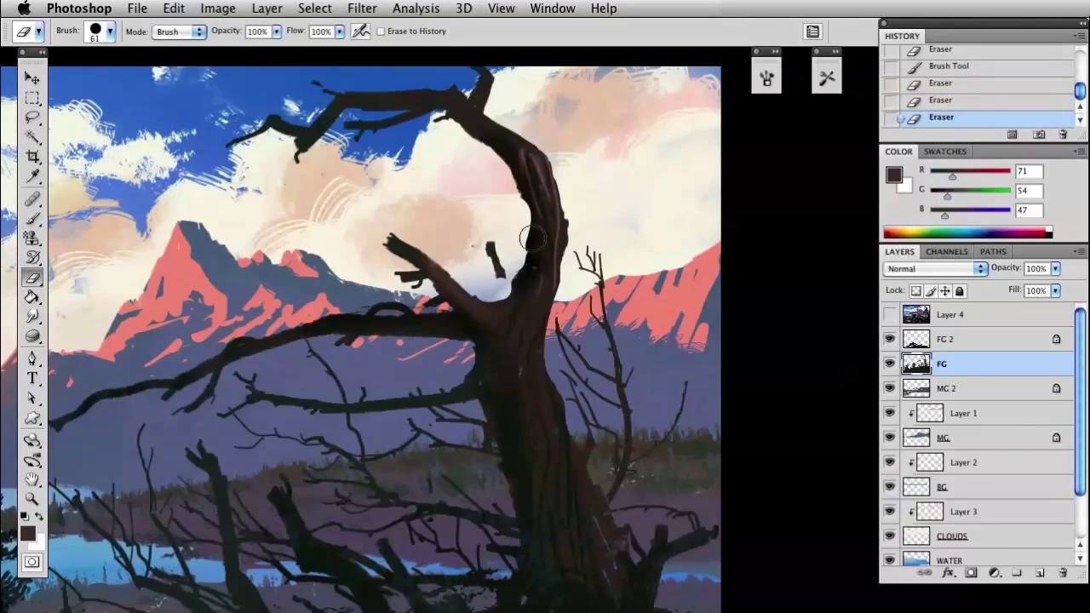
pyautogui.press('b')
pyautogui.moveTo(470, 228)
pyautogui.mouseDown()
pyautogui.moveTo(545, 218)
pyautogui.moveTo(552, 247)
pyautogui.mouseUp()
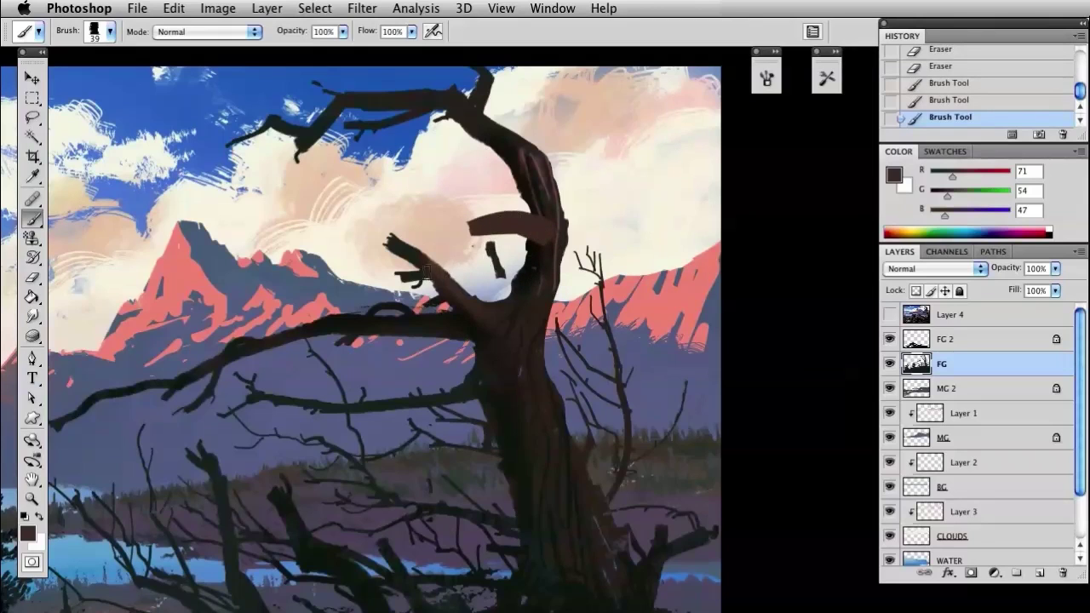
pyautogui.moveTo(416, 277); pyautogui.dragTo(554, 223)
pyautogui.press('super+alt+z')
pyautogui.press('super+alt+z')
pyautogui.press('super+alt+z')
pyautogui.press('super+alt+z')
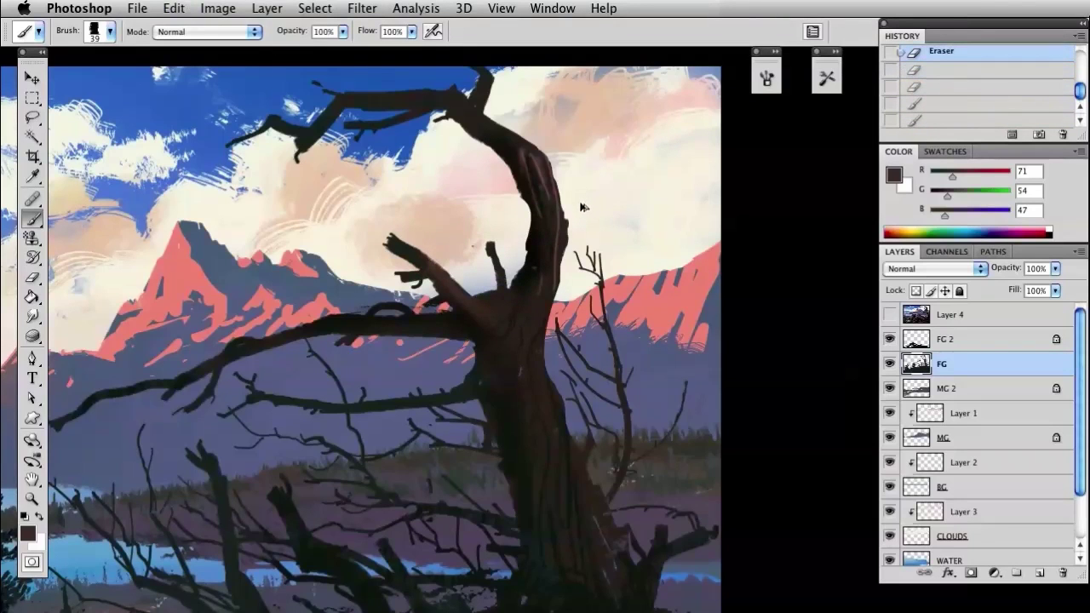
# Erase the forked branch stump and the short upright stub above the long limb
pyautogui.press('e')
pyautogui.moveTo(414, 238)
pyautogui.mouseDown()
pyautogui.moveTo(416, 275)
pyautogui.moveTo(446, 284)
pyautogui.moveTo(405, 279)
pyautogui.moveTo(455, 294)
pyautogui.moveTo(499, 239)
pyautogui.moveTo(497, 268)
pyautogui.mouseUp()
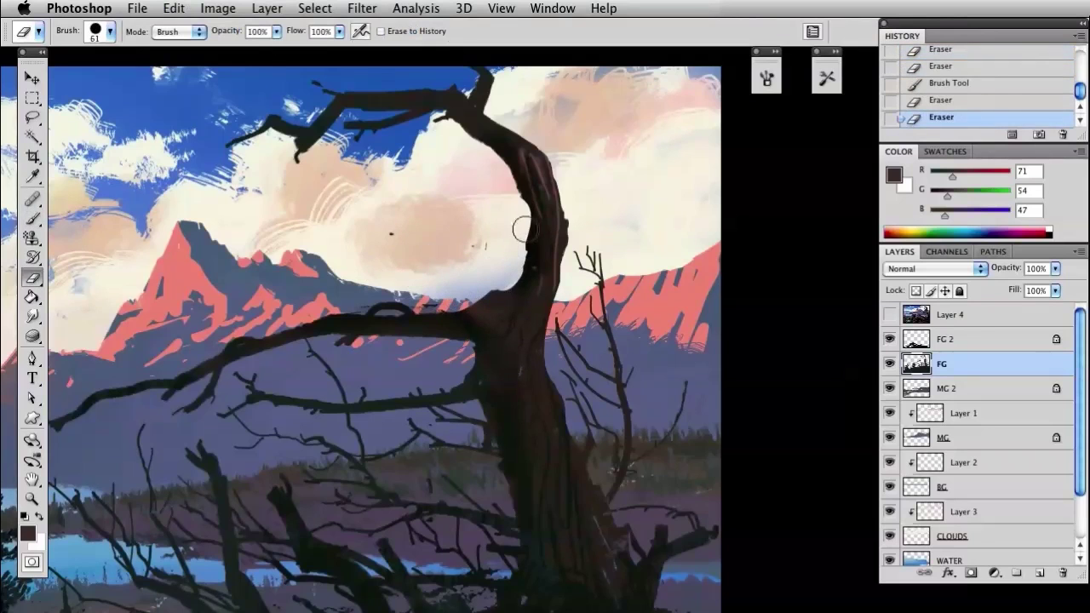
# Sample the near-black trunk colour and try painting a thick broken branch rising above the long limb from the trunk fork
pyautogui.press('i')
pyautogui.click(465, 309)
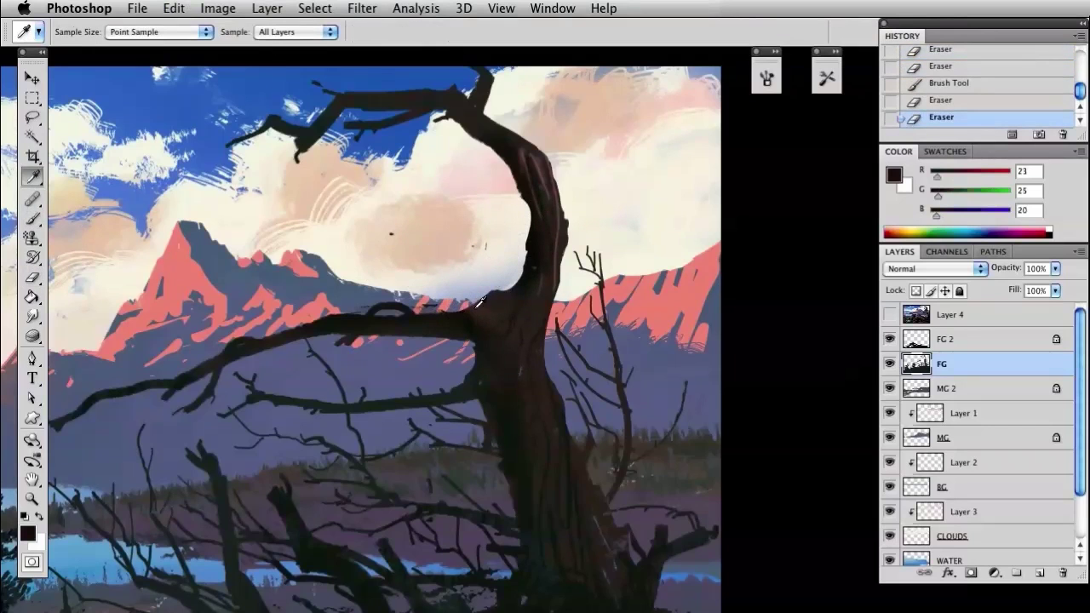
pyautogui.press('b')
pyautogui.moveTo(467, 316)
pyautogui.mouseDown()
pyautogui.moveTo(493, 292)
pyautogui.moveTo(504, 323)
pyautogui.mouseUp()
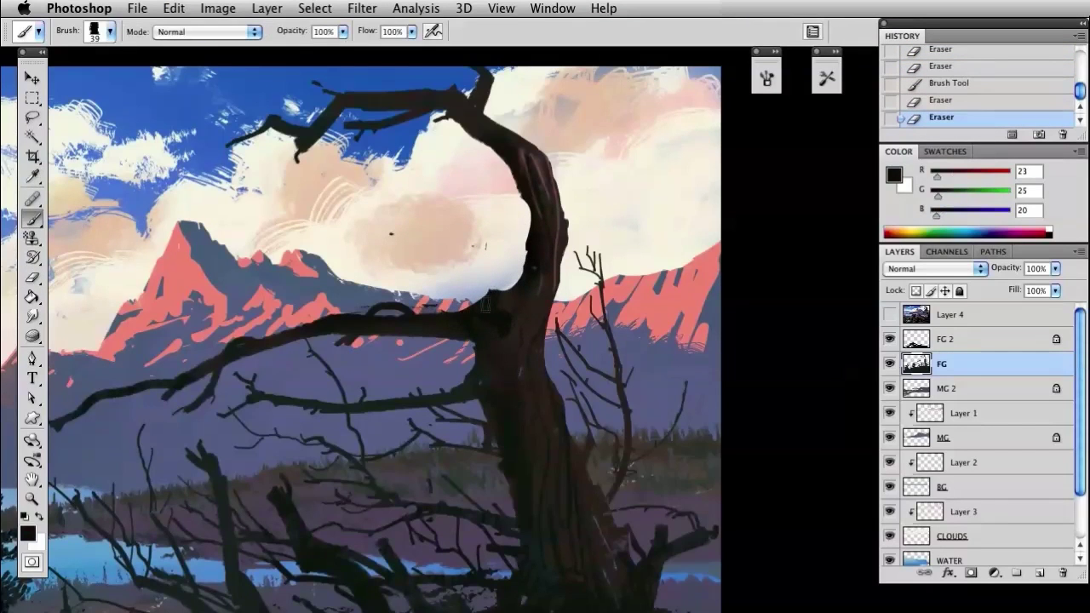
pyautogui.moveTo(419, 230); pyautogui.dragTo(485, 300)
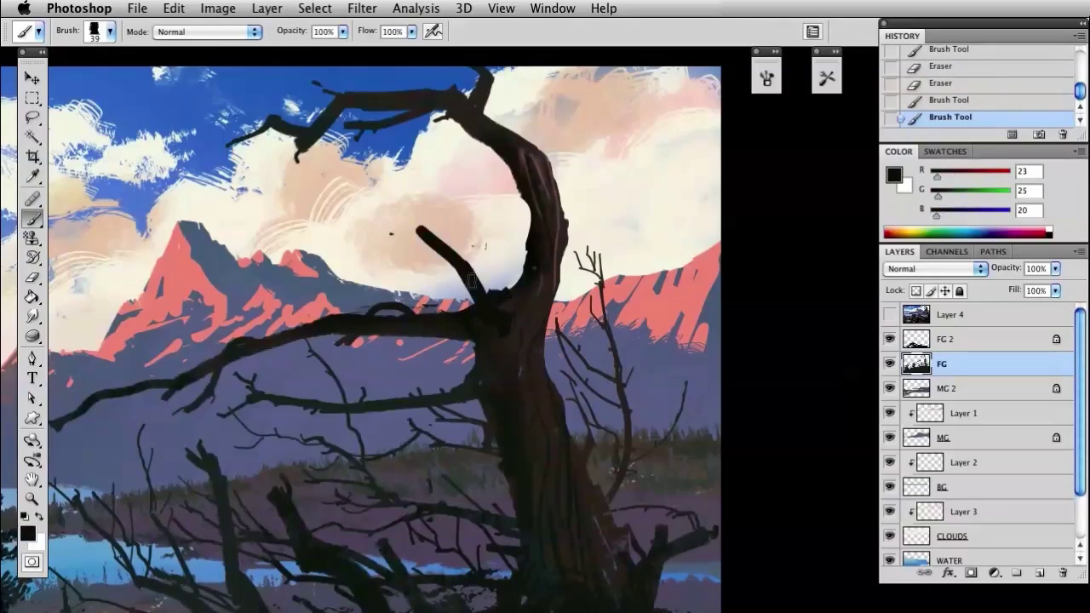
pyautogui.moveTo(419, 226)
pyautogui.mouseDown()
pyautogui.moveTo(484, 300)
pyautogui.moveTo(481, 281)
pyautogui.mouseUp()
pyautogui.press('[')
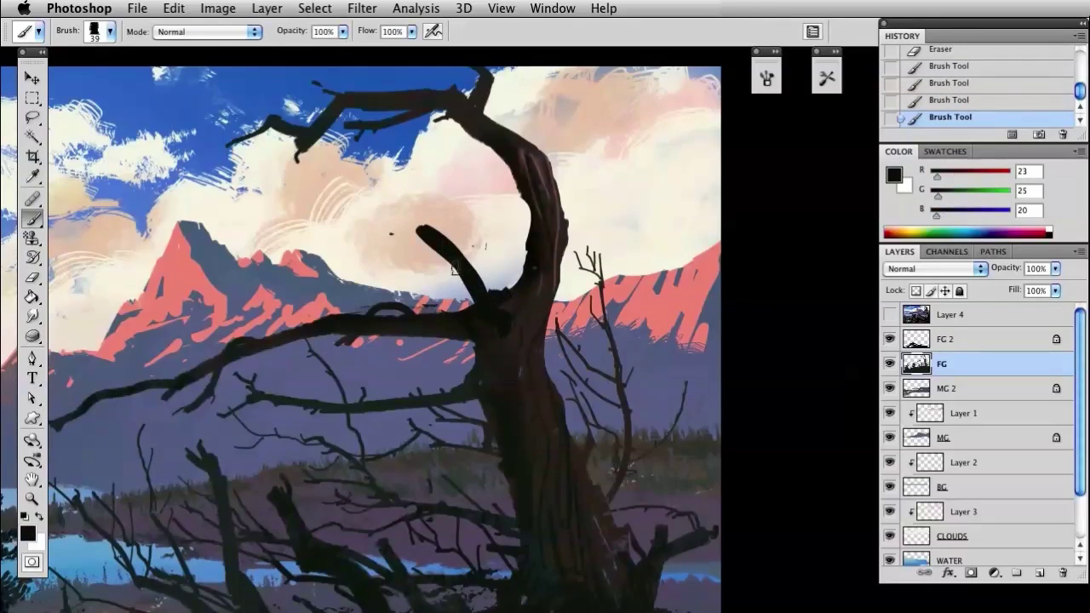
pyautogui.click(413, 229)
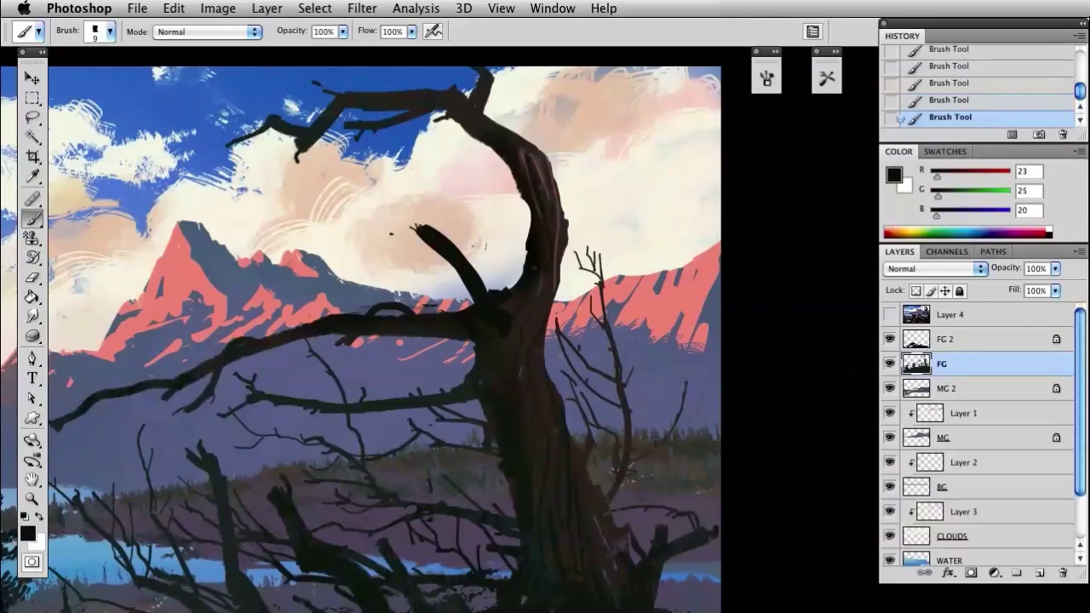
# Thicken the new branch's lower edge, add a small side twig to it, and paint short upright stubs beside the trunk
pyautogui.moveTo(456, 275); pyautogui.dragTo(471, 298)
pyautogui.press(']')
pyautogui.press('[')
pyautogui.press('[')
pyautogui.press('[')
pyautogui.moveTo(434, 262); pyautogui.dragTo(419, 260)
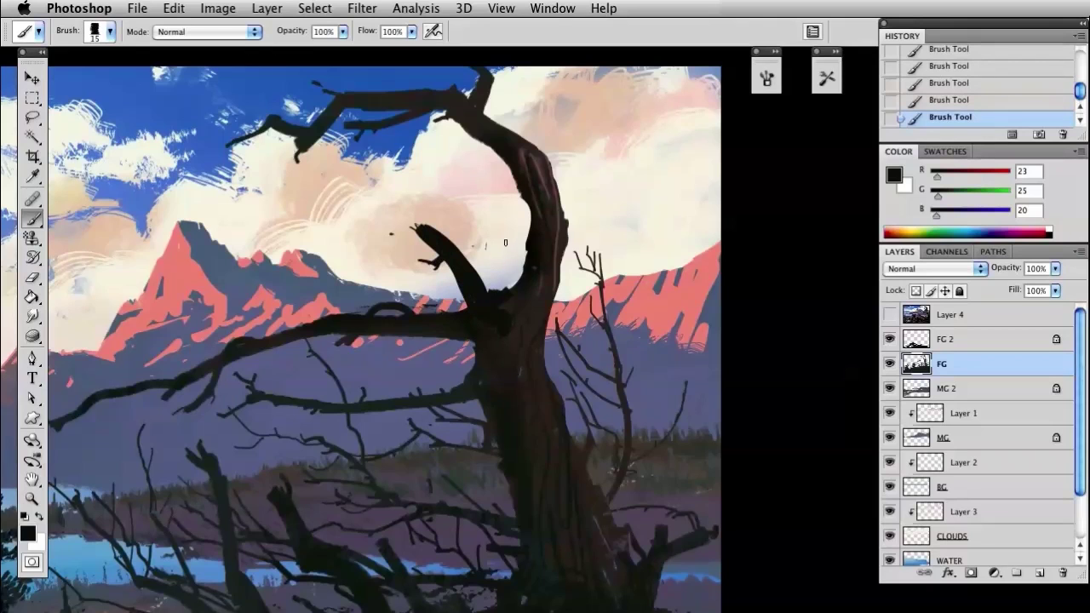
pyautogui.press(']')
pyautogui.press(']')
pyautogui.moveTo(508, 246); pyautogui.dragTo(512, 282)
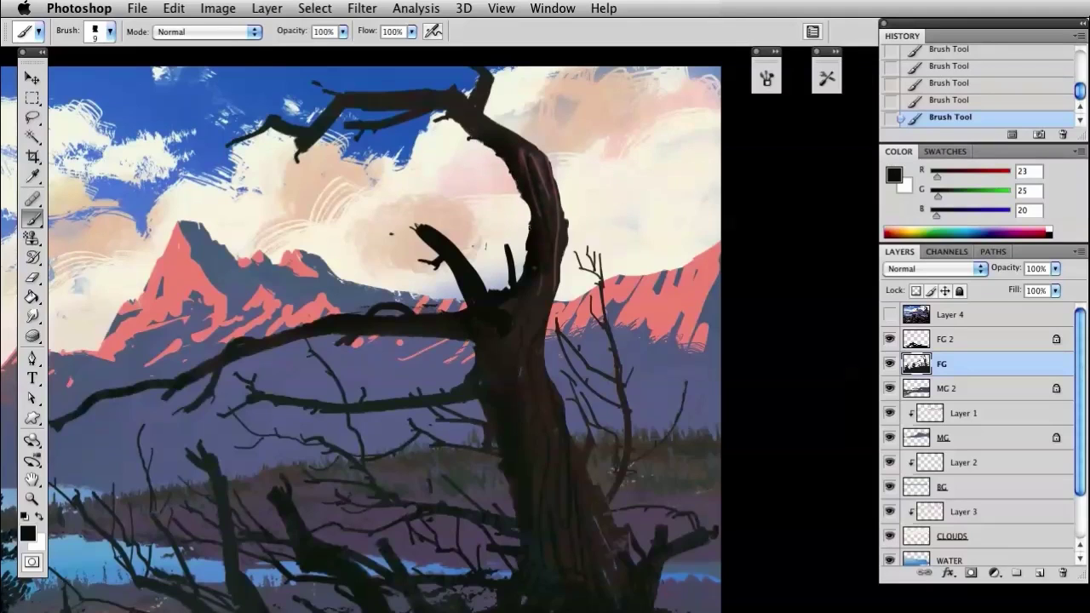
pyautogui.moveTo(518, 268); pyautogui.dragTo(521, 284)
# Sample a dark brown from the trunk and try painting a thick branch across the upper trunk at 80 px, undoing the stroke
pyautogui.press('l')
pyautogui.press('i')
pyautogui.click(541, 285)
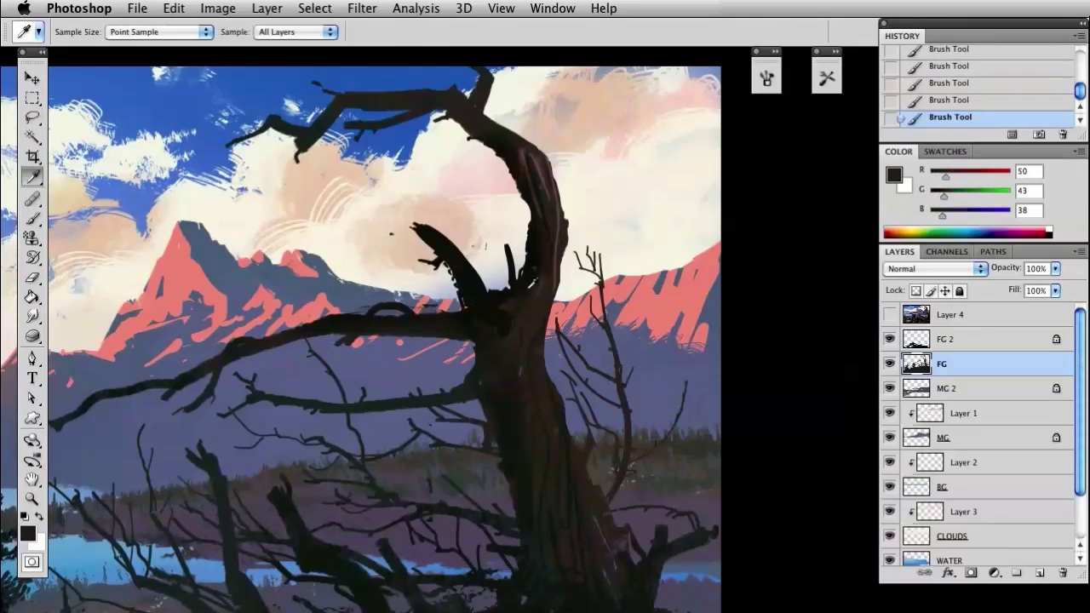
pyautogui.press('b')
pyautogui.rightClick(529, 186)
pyautogui.moveTo(715, 376); pyautogui.dragTo(705, 383)
pyautogui.click(691, 372)
pyautogui.doubleClick(632, 393)
pyautogui.press('[')
pyautogui.press('[')
pyautogui.press('[')
pyautogui.press('[')
pyautogui.press('[')
pyautogui.press('[')
pyautogui.press('[')
pyautogui.press('[')
pyautogui.press('[')
pyautogui.press('[')
pyautogui.press('[')
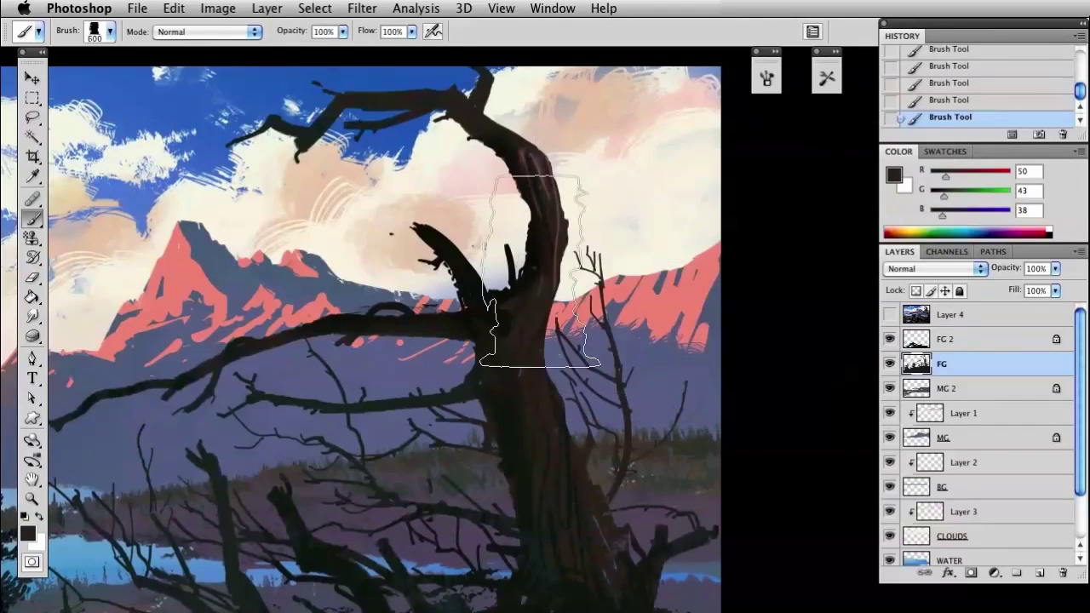
pyautogui.press('[')
pyautogui.press('[')
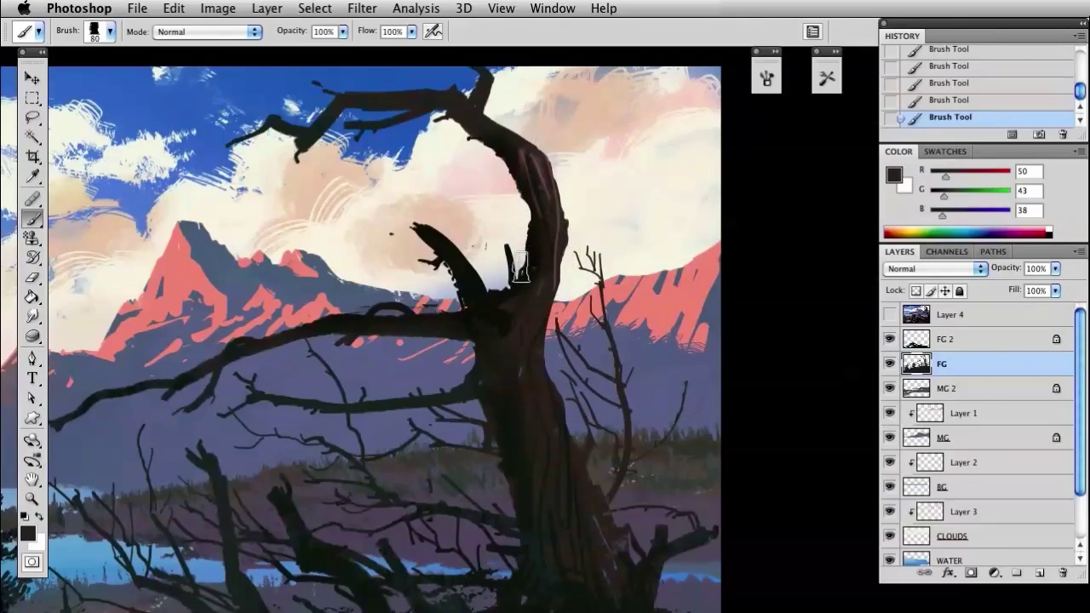
pyautogui.moveTo(530, 249); pyautogui.dragTo(415, 249)
pyautogui.press('super+z')
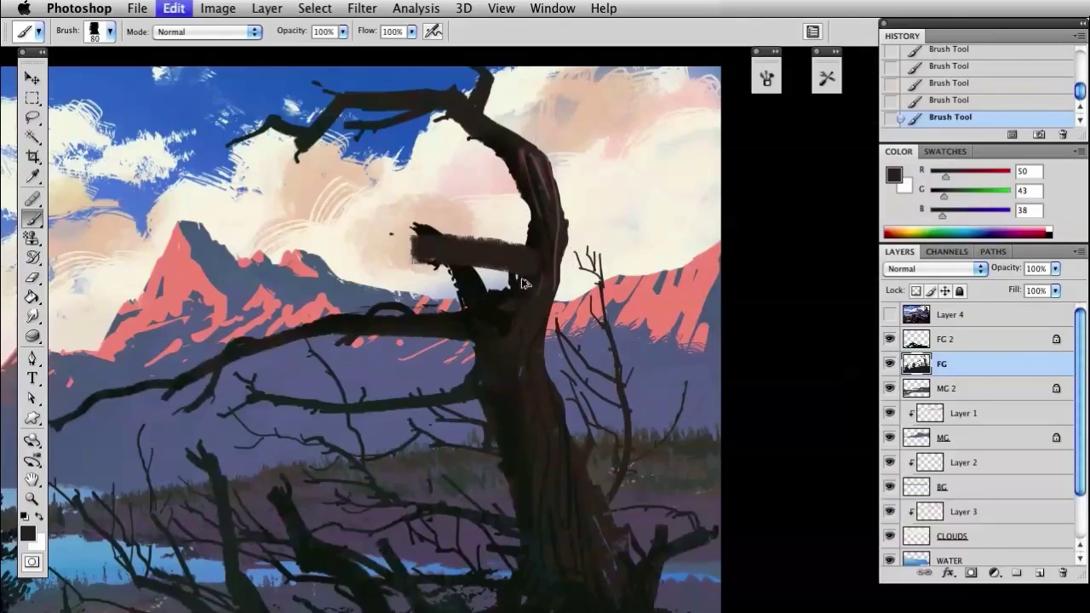
# Try painting a thinner, shorter branch from the upper trunk with a 45 px brush, undoing the strokes
pyautogui.press('[')
pyautogui.press('[')
pyautogui.press('[')
pyautogui.press('[')
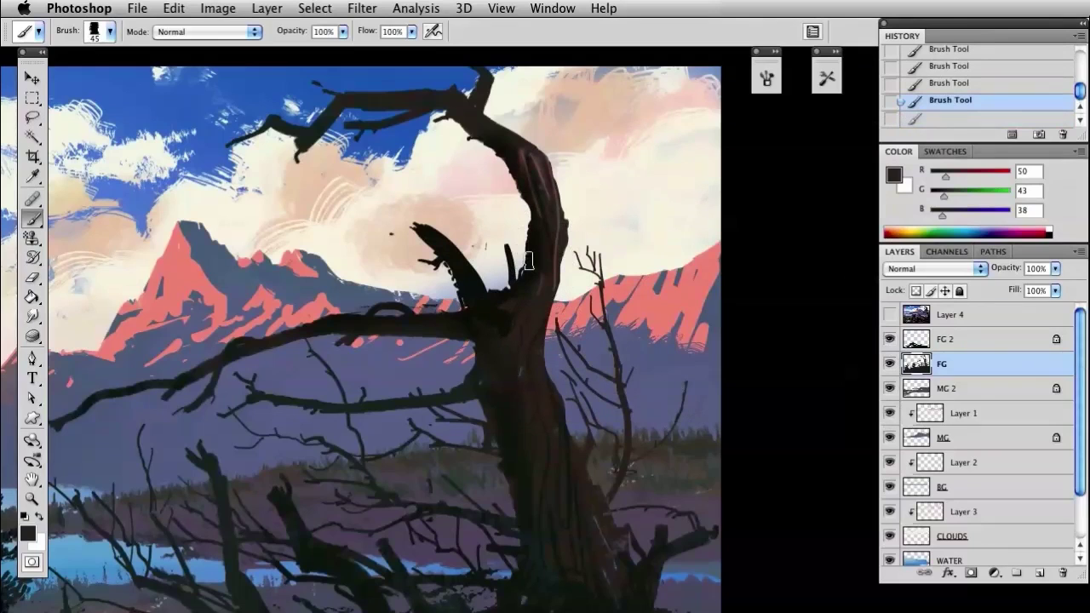
pyautogui.moveTo(530, 266); pyautogui.dragTo(474, 255)
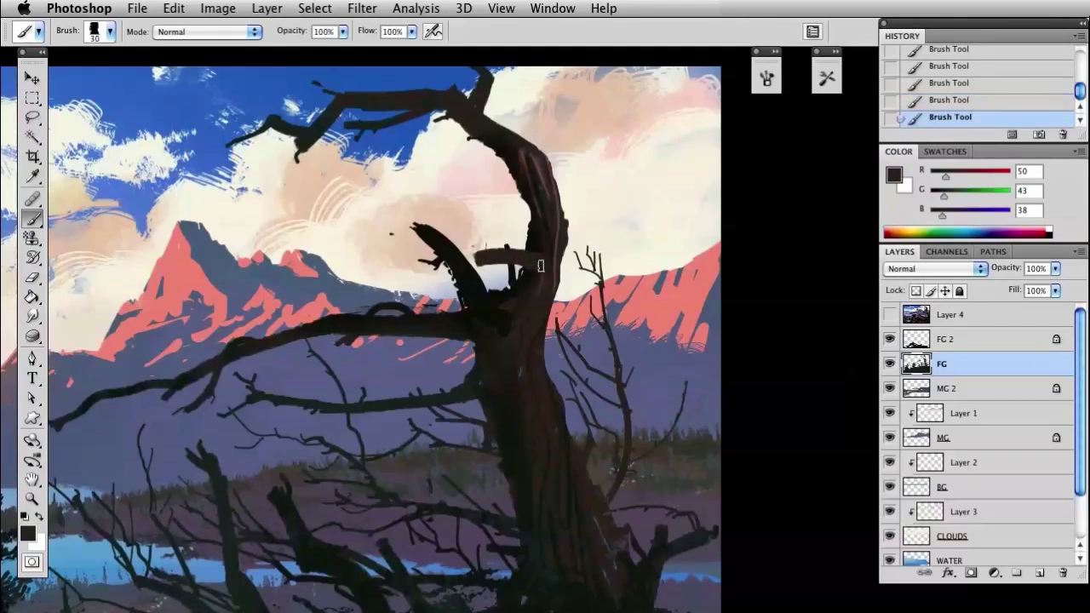
pyautogui.press('alt+super+z')
pyautogui.press('alt+super+z')
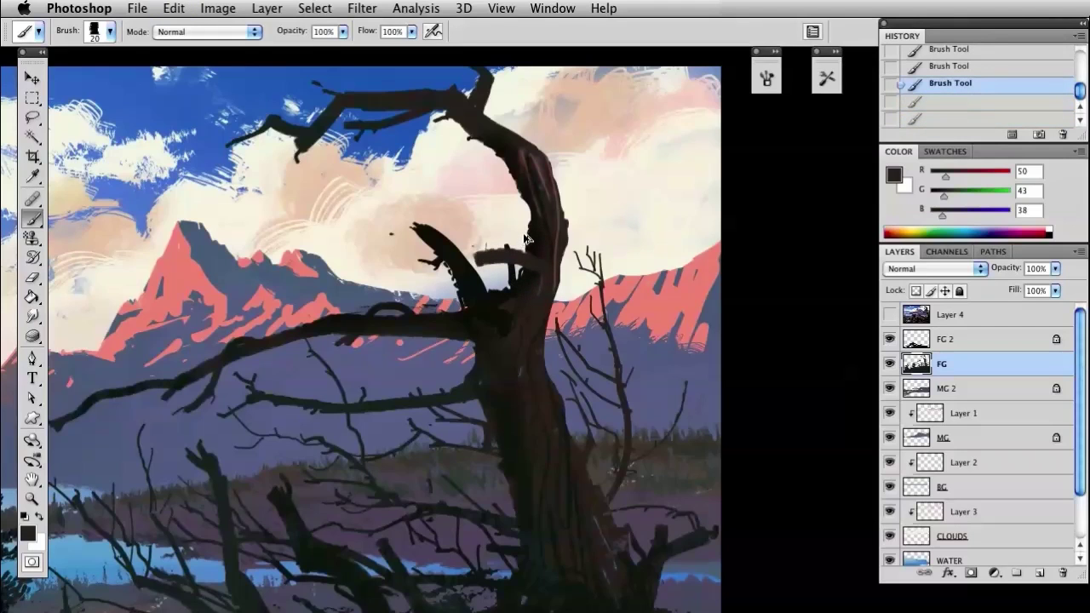
pyautogui.press('alt+super+z')
pyautogui.press('alt+super+z')
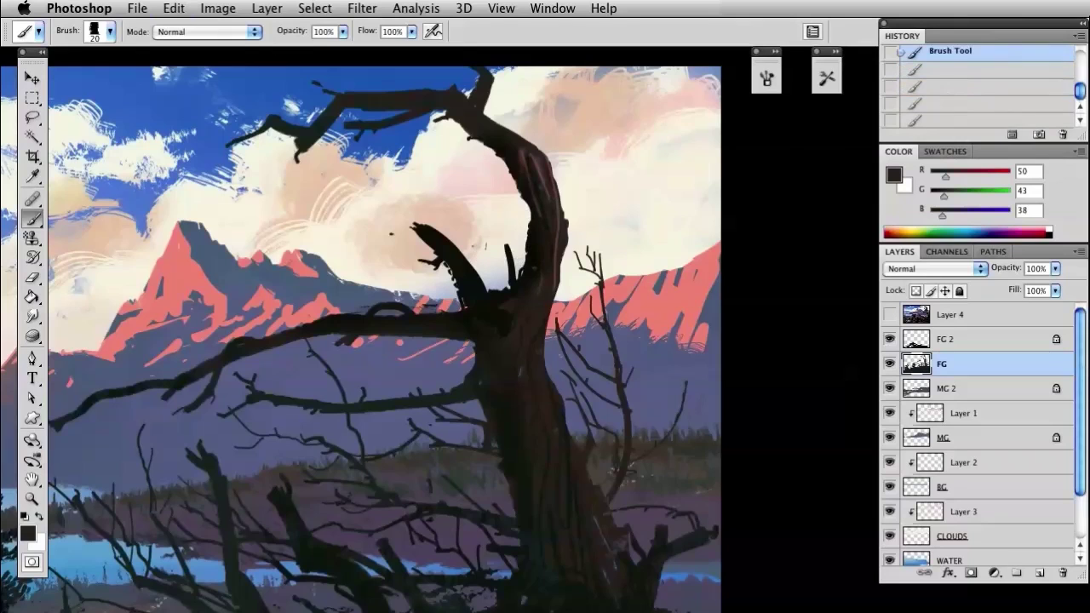
# Restore the earlier history state containing the curved upper branch, forked stump, short stub and reddish bark highlights
pyautogui.moveTo(1079, 92)
pyautogui.mouseDown()
pyautogui.moveTo(1079, 70)
pyautogui.moveTo(1082, 84)
pyautogui.mouseUp()
pyautogui.click(1039, 66)
pyautogui.click(1048, 89)
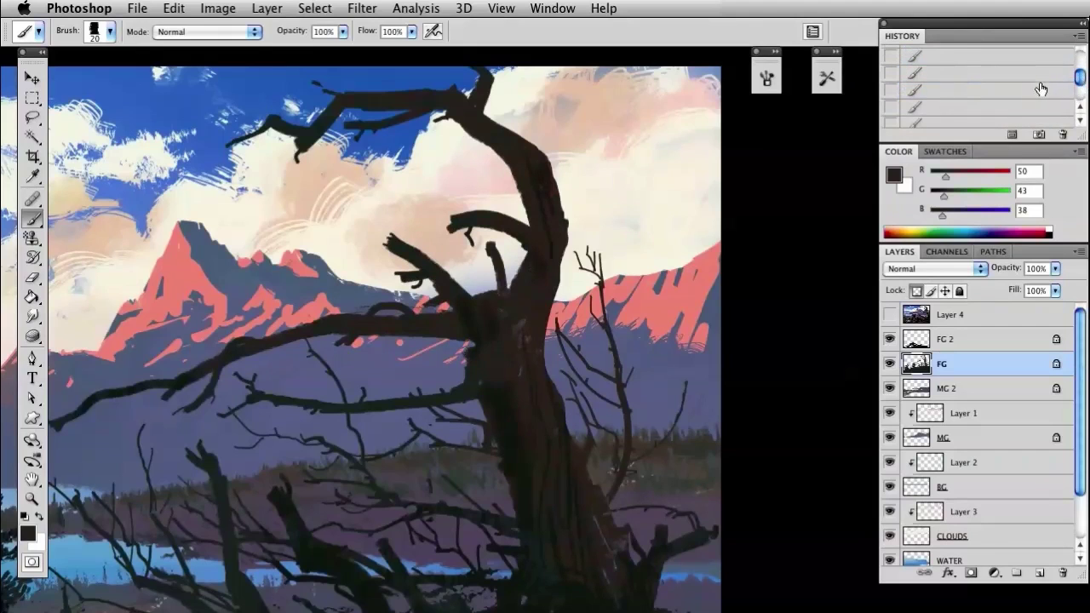
pyautogui.click(1046, 90)
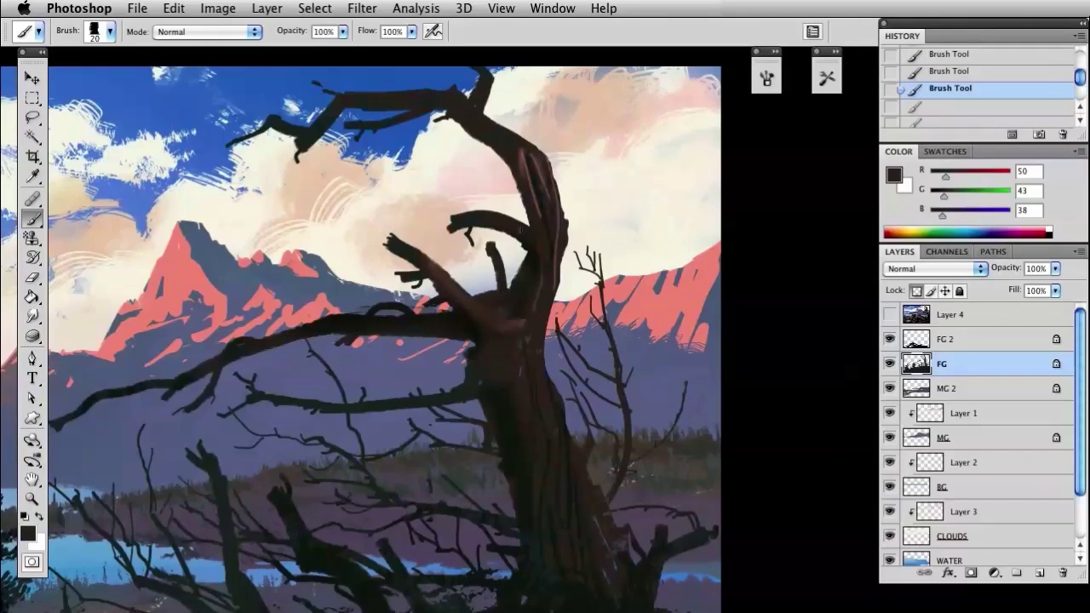
# Sample a near-black from the tree and stipple bark texture over the forked stump, trunk, lower limb and ground with the 150 px brush
pyautogui.keyDown('alt'); pyautogui.click(451, 286); pyautogui.keyUp('alt')
pyautogui.rightClick(611, 360)
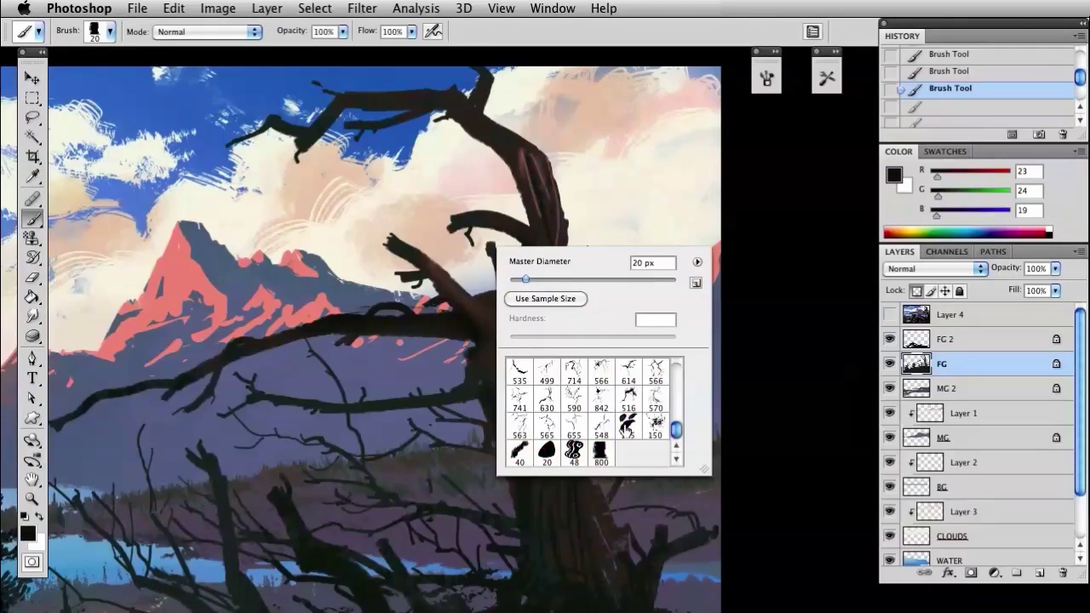
pyautogui.click(655, 427)
pyautogui.click(474, 293)
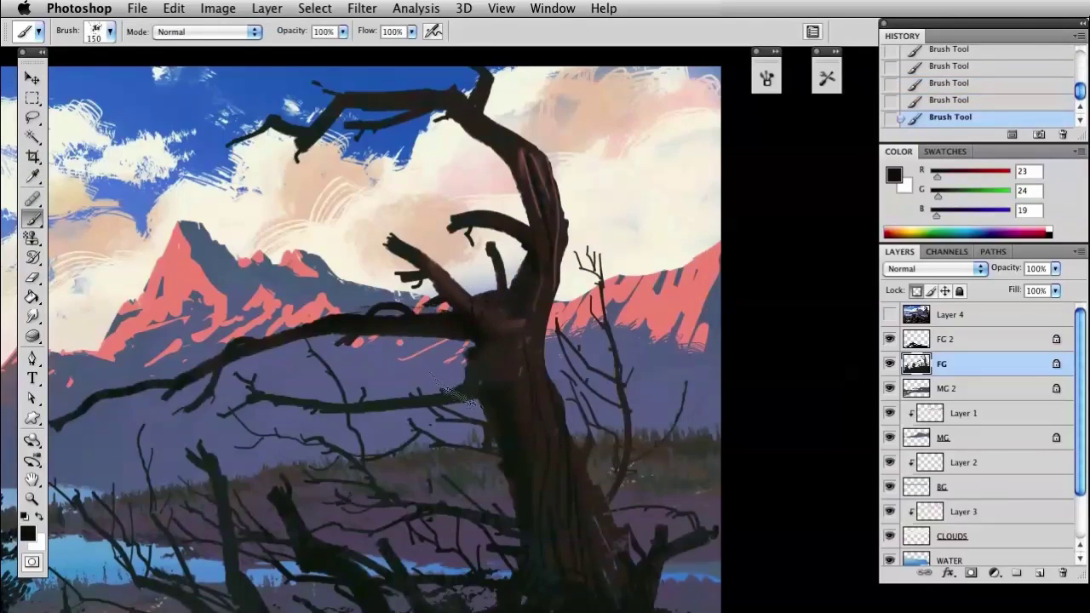
pyautogui.moveTo(433, 265); pyautogui.dragTo(502, 325)
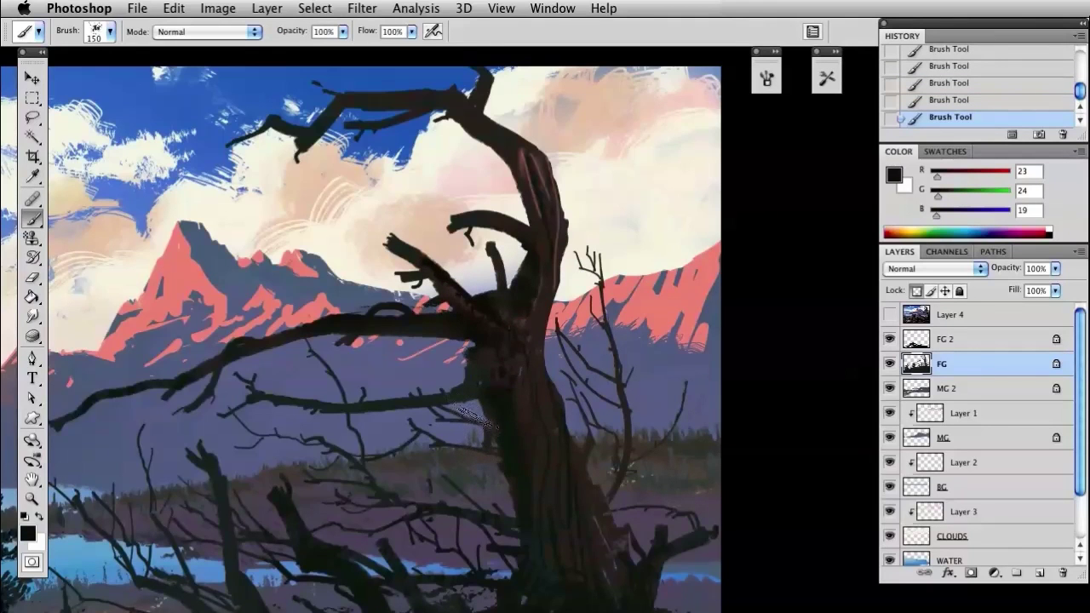
pyautogui.moveTo(475, 416); pyautogui.dragTo(459, 347)
pyautogui.moveTo(446, 386); pyautogui.dragTo(255, 405)
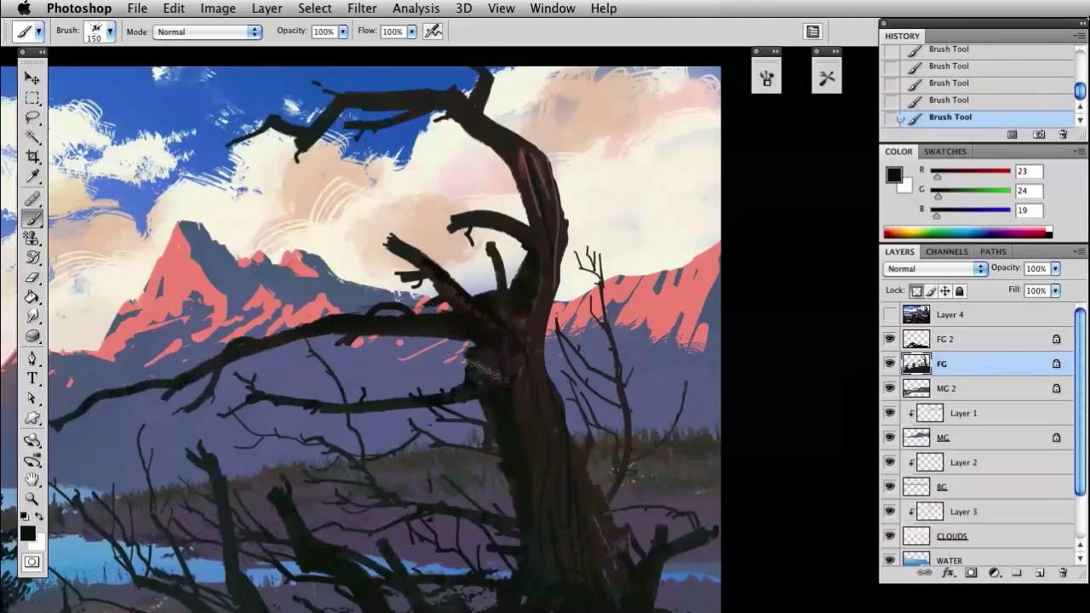
pyautogui.moveTo(514, 565); pyautogui.dragTo(604, 408)
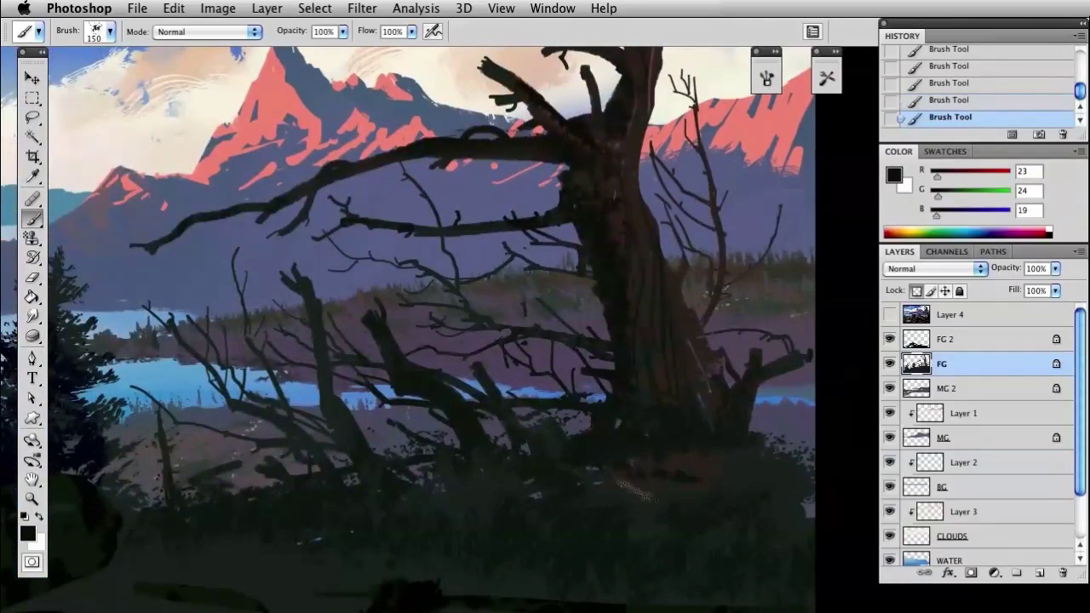
pyautogui.moveTo(417, 491)
pyautogui.mouseDown()
pyautogui.moveTo(480, 503)
pyautogui.moveTo(456, 498)
pyautogui.mouseUp()
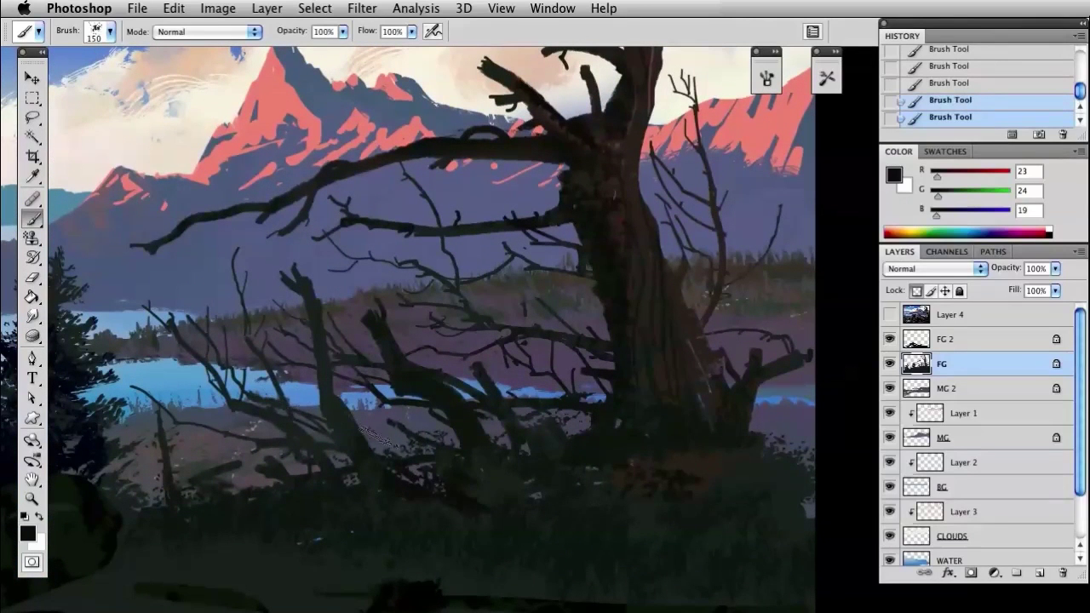
# Sample a dark brown from the trunk, lower its blue value to 22, and tint the upright dead stump beside the lake
pyautogui.press('i')
pyautogui.click(612, 275)
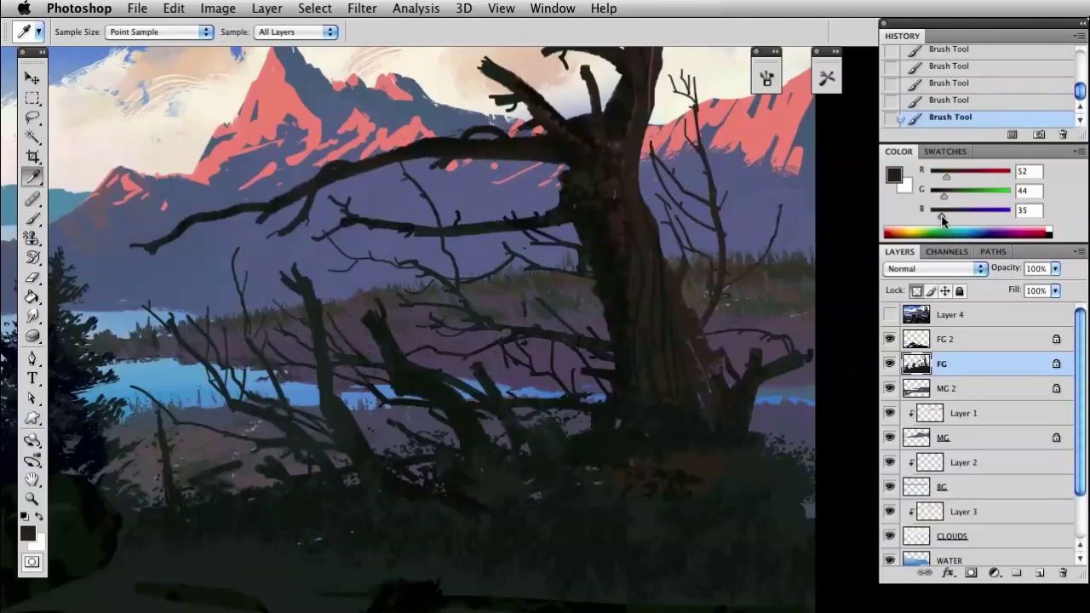
pyautogui.moveTo(941, 215); pyautogui.dragTo(938, 215)
pyautogui.press('b')
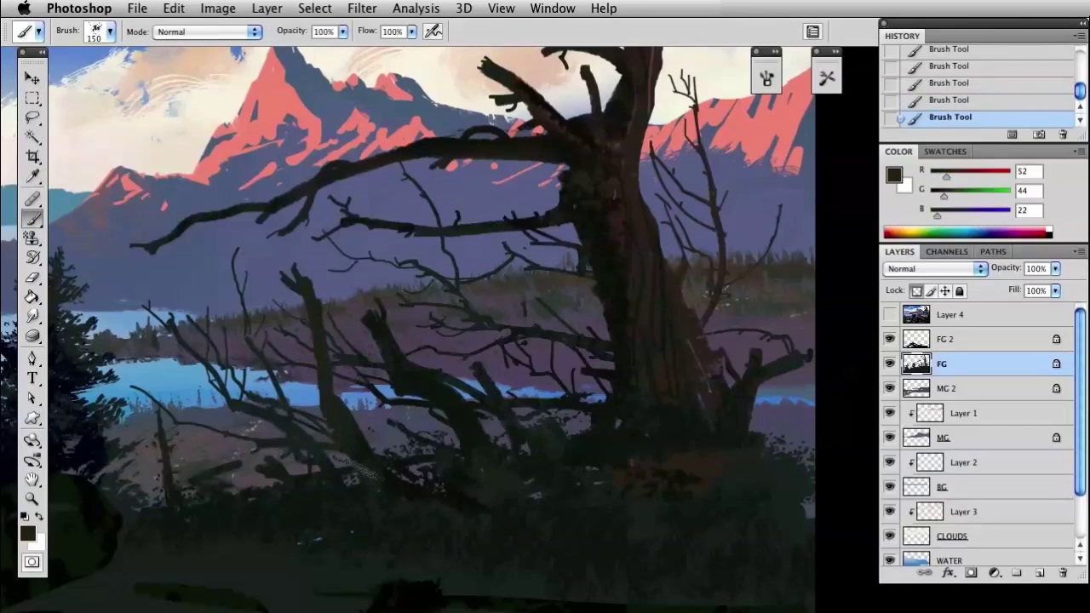
# Choose the 90 px spatter brush and tint the leaning dead stump near the lake a warmer brown
pyautogui.rightClick(473, 387)
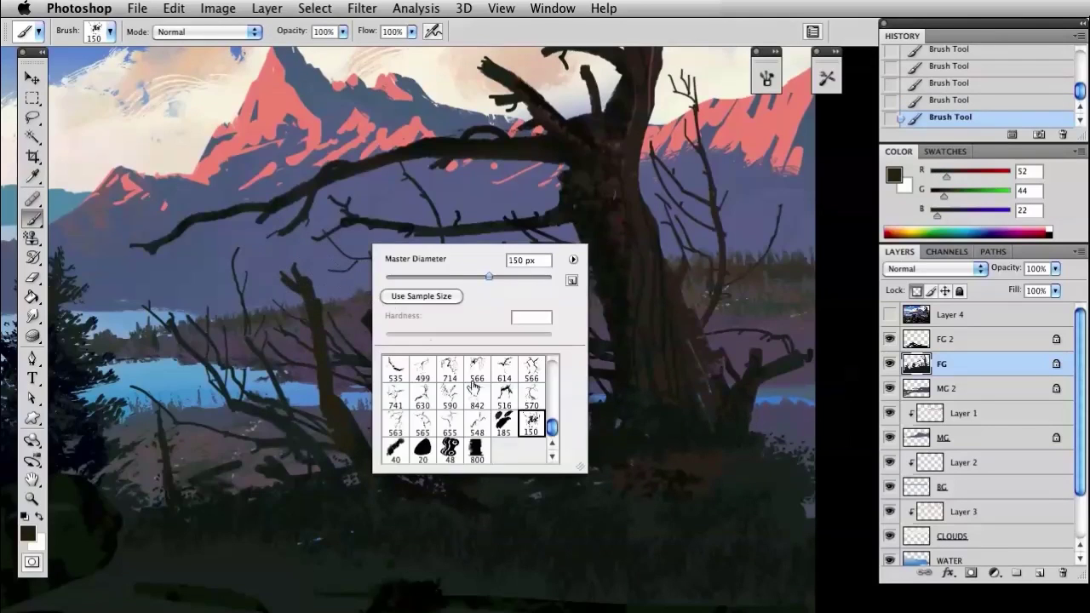
pyautogui.click(553, 375)
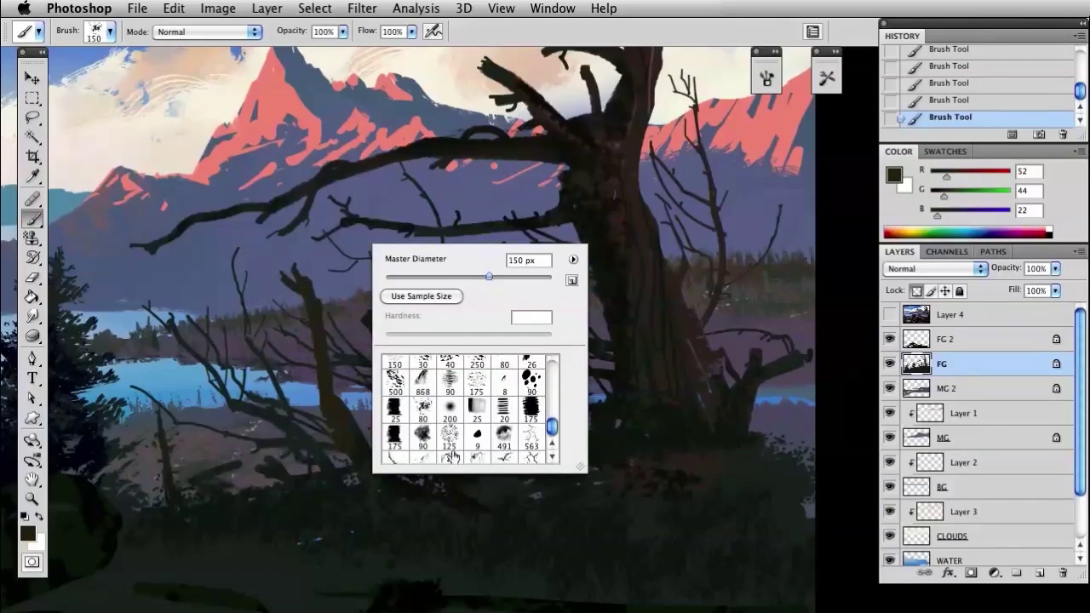
pyautogui.click(530, 380)
pyautogui.press('Return')
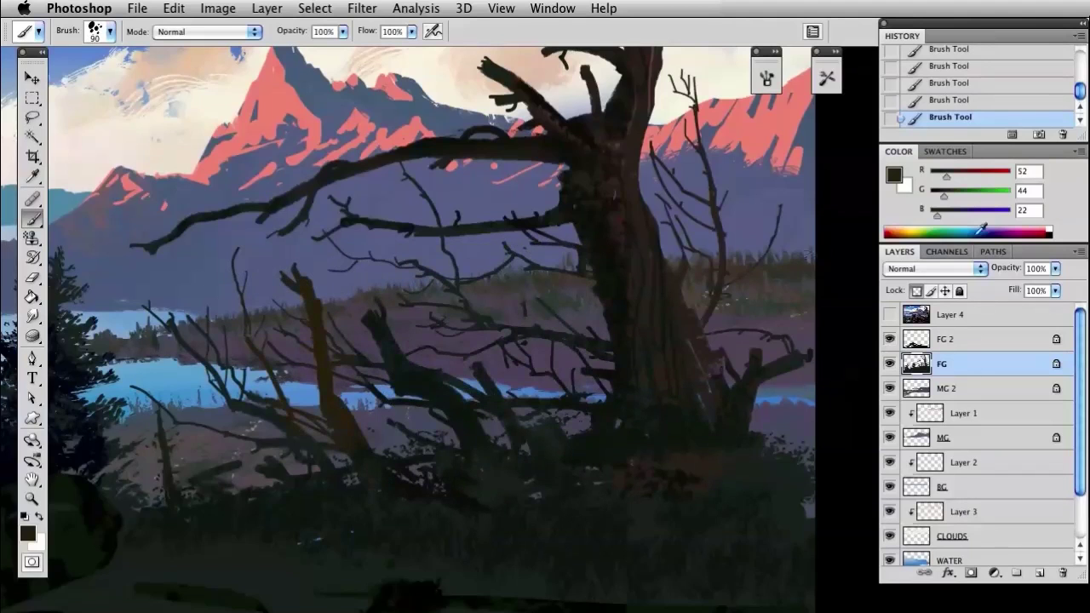
pyautogui.click(944, 175)
pyautogui.moveTo(439, 409)
pyautogui.mouseDown()
pyautogui.moveTo(460, 415)
pyautogui.moveTo(489, 458)
pyautogui.mouseUp()
pyautogui.moveTo(408, 366)
pyautogui.mouseDown()
pyautogui.moveTo(483, 443)
pyautogui.moveTo(378, 328)
pyautogui.moveTo(498, 455)
pyautogui.mouseUp()
# Sample the dark green-black ground colour and try shading the leaning stump with a 19 px brush, undoing the strokes
pyautogui.keyDown('alt'); pyautogui.click(598, 451); pyautogui.keyUp('alt')
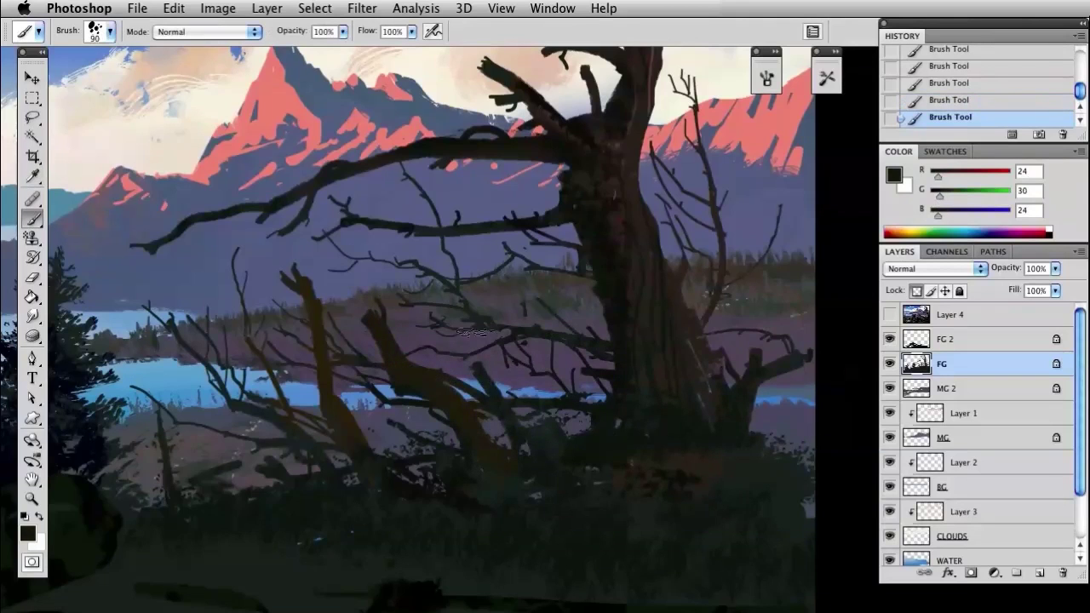
pyautogui.rightClick(489, 331)
pyautogui.click(356, 370)
pyautogui.rightClick(518, 415)
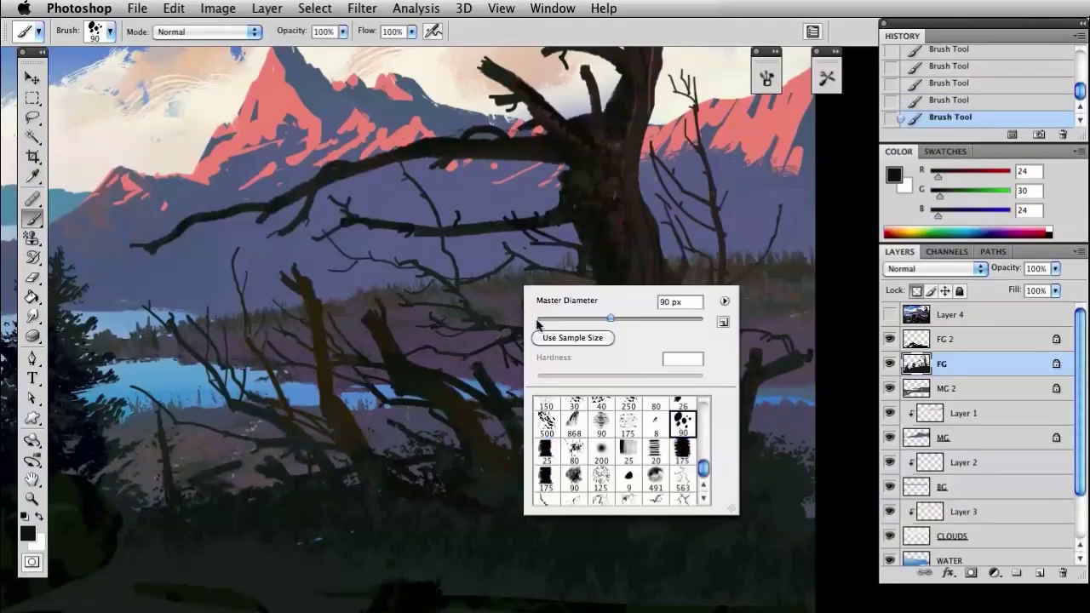
pyautogui.click(552, 321)
pyautogui.click(395, 395)
pyautogui.press('super+z')
pyautogui.hotkey('ctrl', 'alt', 'z')
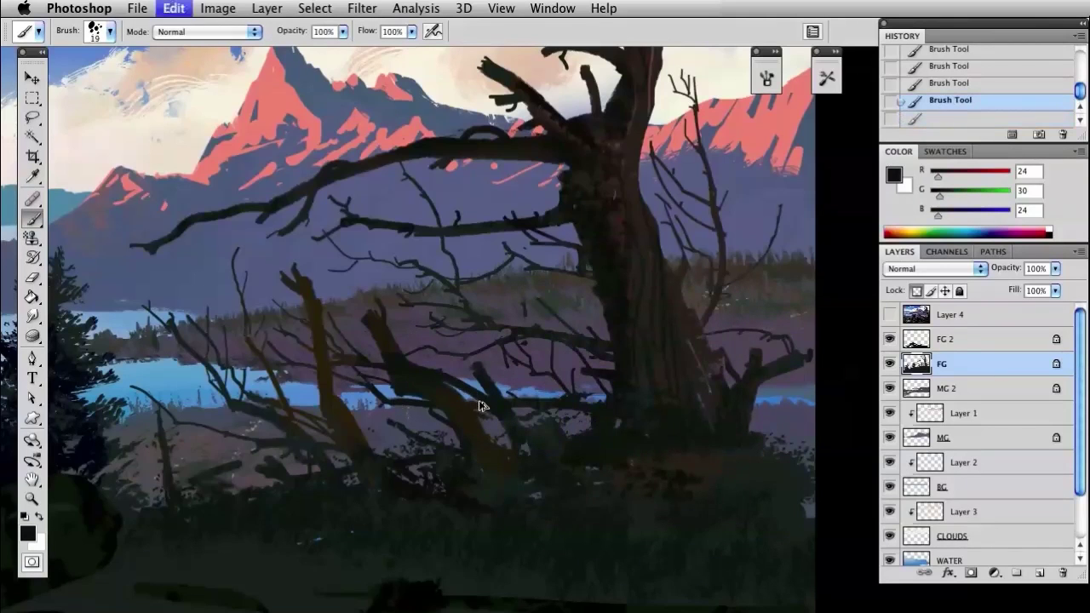
pyautogui.hotkey('ctrl', 'shift', 'z')
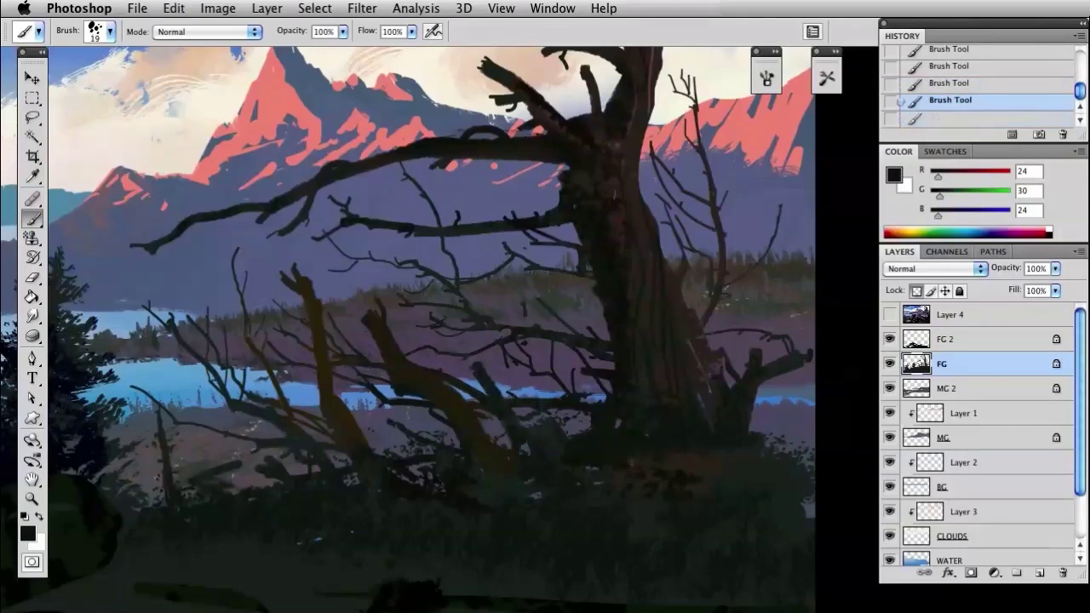
pyautogui.hotkey('ctrl', 'shift', 'z')
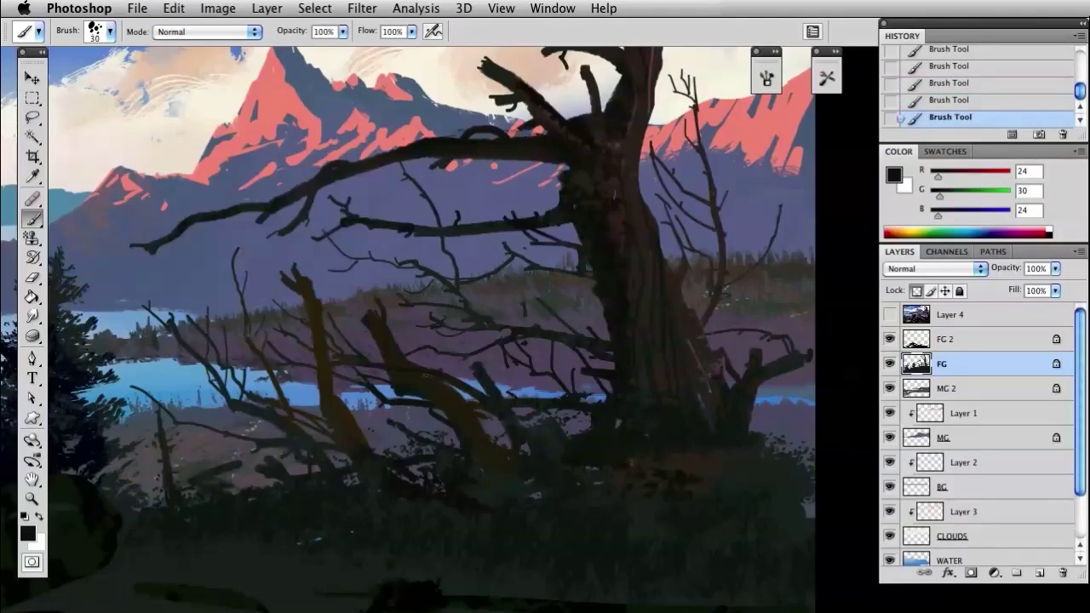
# Stipple the dark green-black over the leaning stump, trunk base and ground with the spatter brush at 30 and 45 px, and save the painting
pyautogui.moveTo(487, 385)
pyautogui.mouseDown()
pyautogui.moveTo(523, 453)
pyautogui.moveTo(559, 457)
pyautogui.mouseUp()
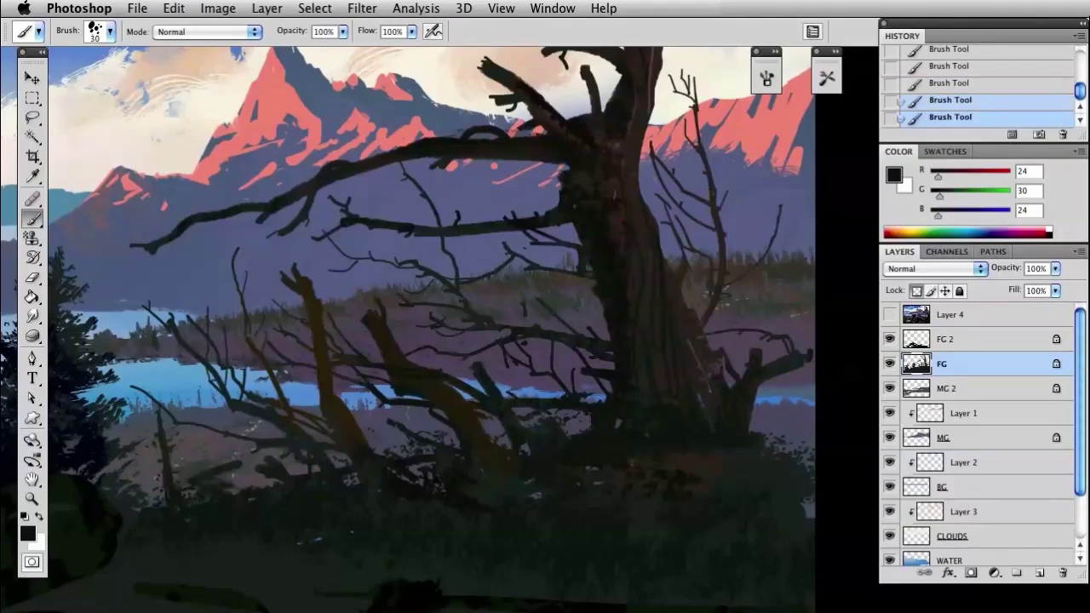
pyautogui.moveTo(658, 393); pyautogui.dragTo(631, 406)
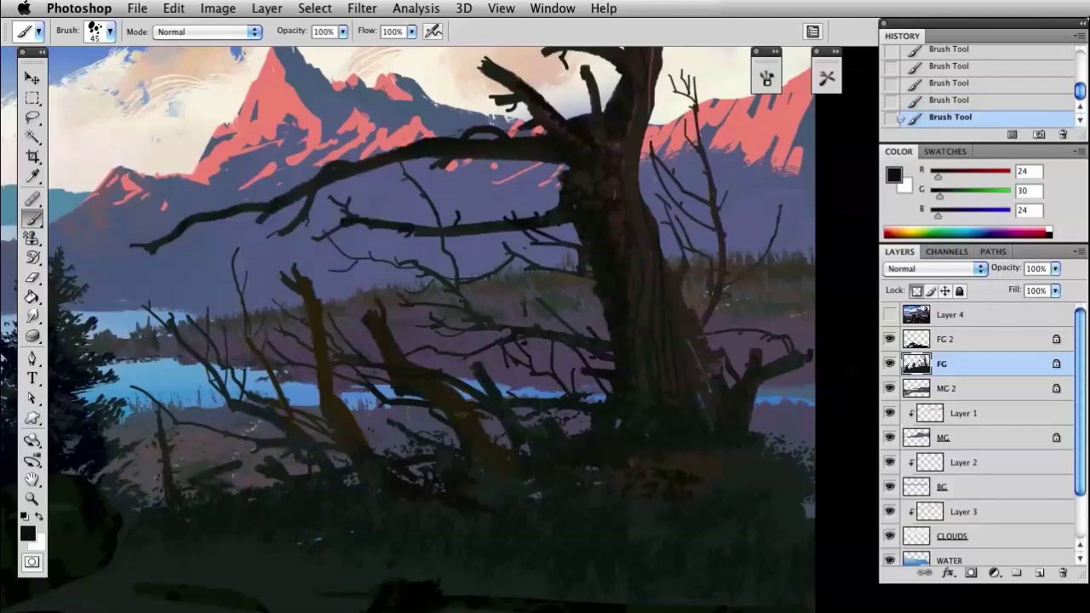
pyautogui.click(426, 473)
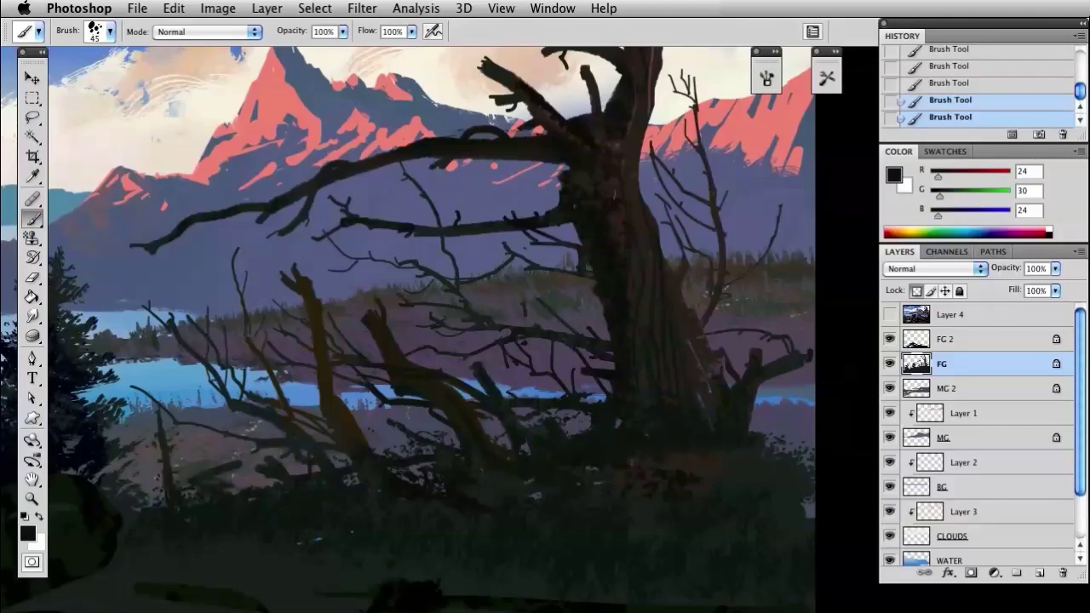
pyautogui.moveTo(362, 435); pyautogui.dragTo(494, 377)
pyautogui.press('super+minus')
pyautogui.press('super+minus')
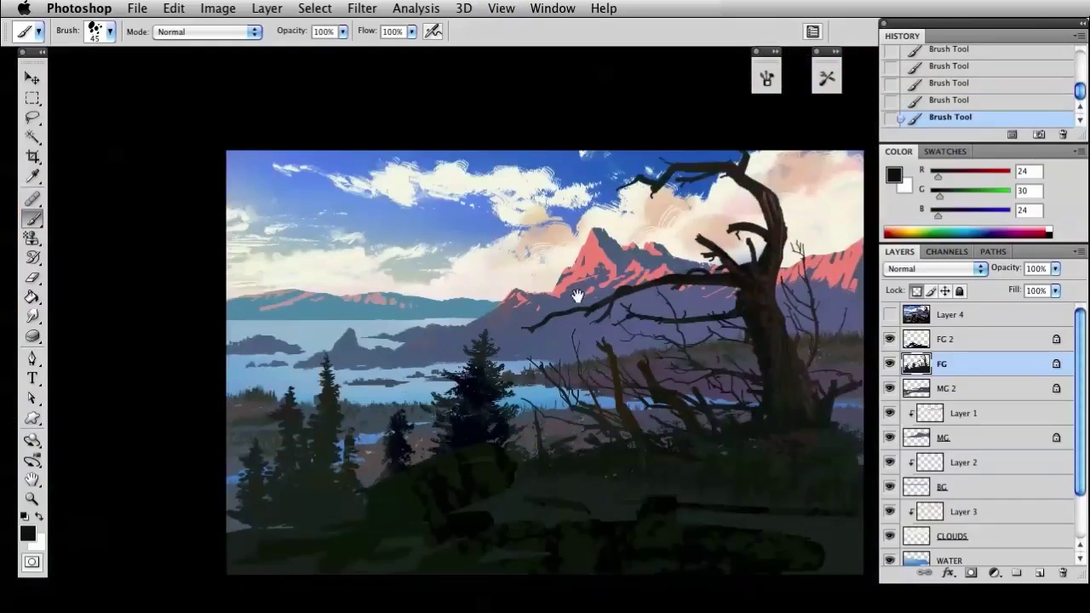
pyautogui.moveTo(579, 295); pyautogui.dragTo(501, 266)
pyautogui.press('super+s')
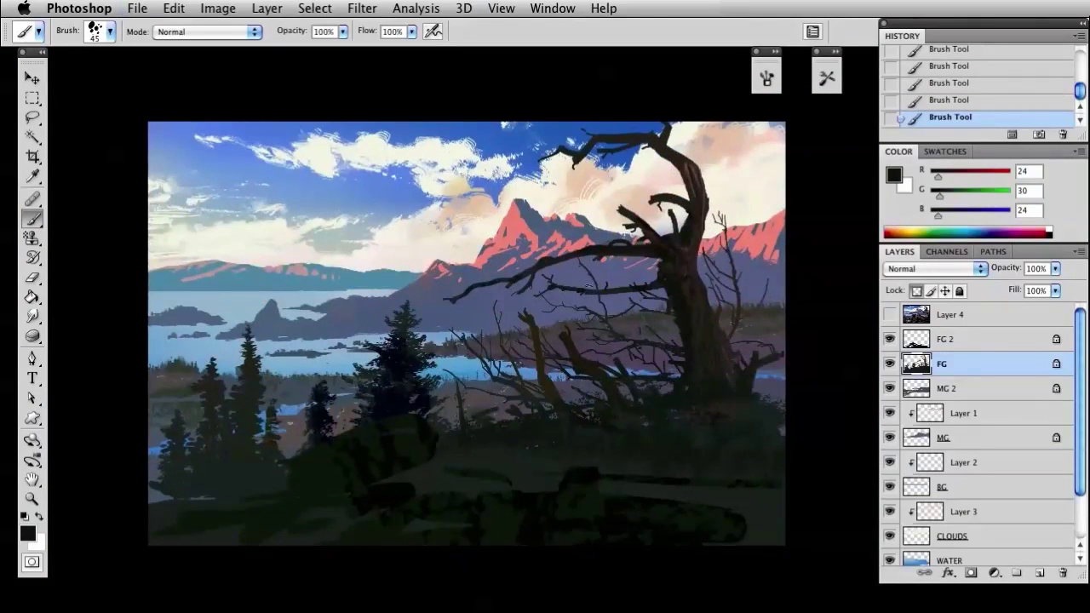
# Flip the canvas horizontally and back to check the composition
pyautogui.press('super+shift+h')
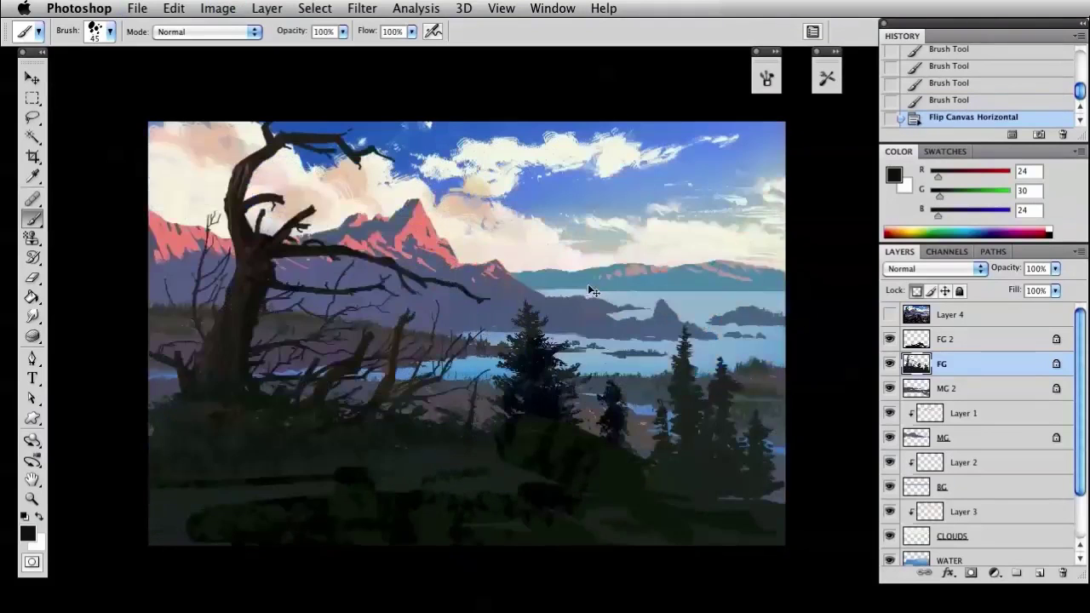
pyautogui.press('super+shift+h')
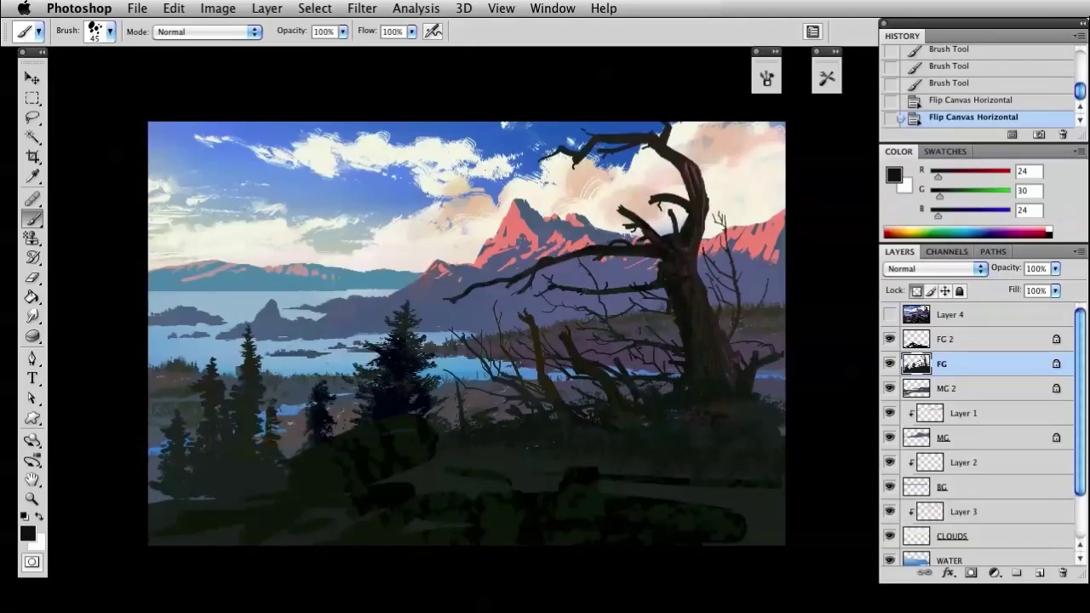
pyautogui.moveTo(594, 382); pyautogui.dragTo(574, 405)
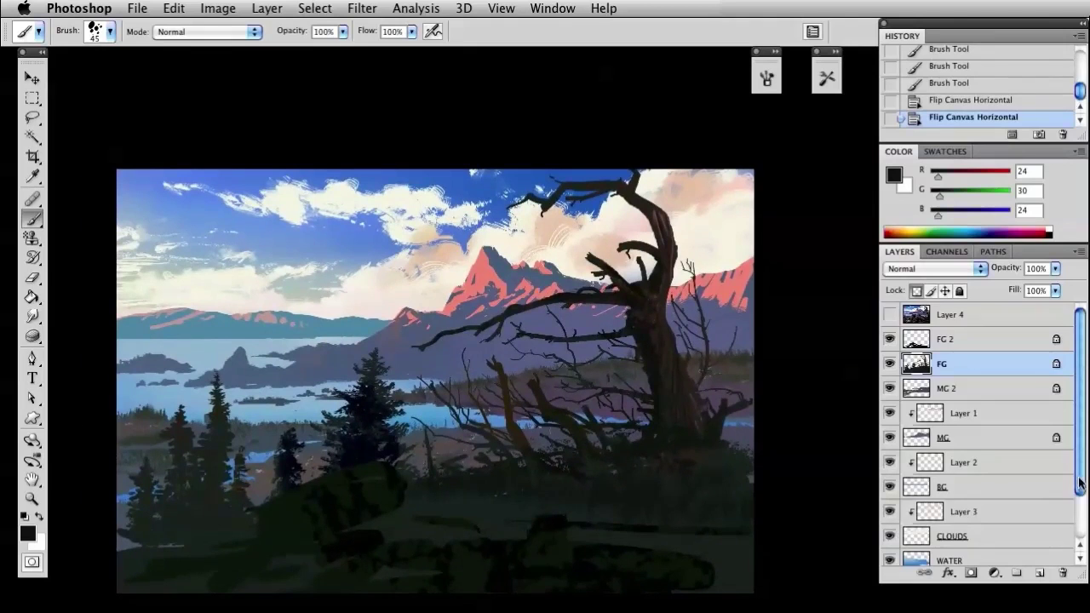
# Toggle the visibility of the MG layer and Layer 1 to examine what each contributes to the mountains
pyautogui.scroll(-3, 929, 503)
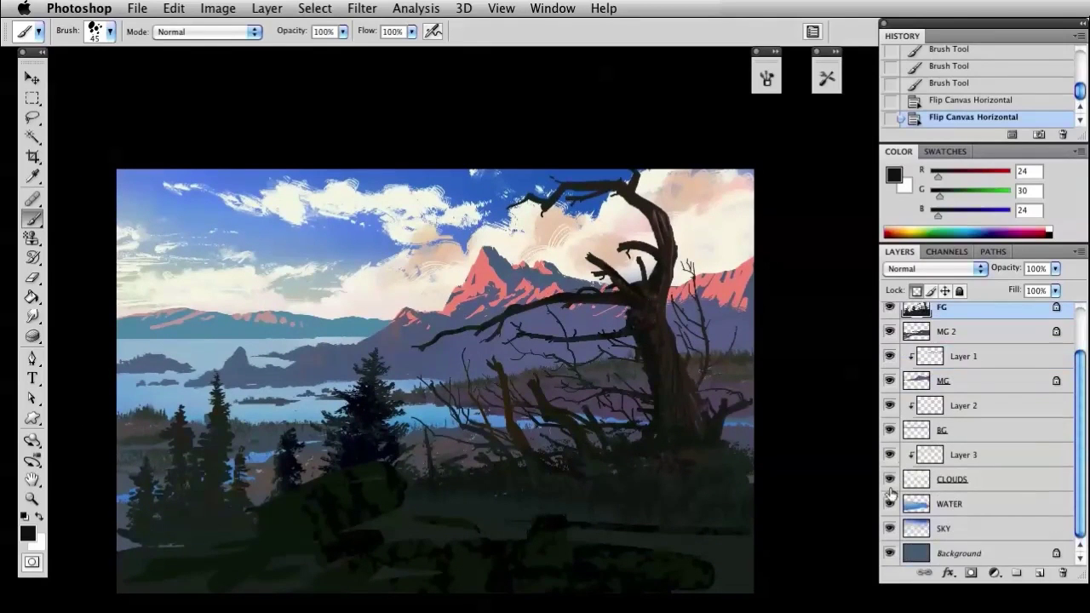
pyautogui.click(889, 381)
pyautogui.click(888, 381)
pyautogui.click(889, 381)
pyautogui.click(889, 381)
pyautogui.click(889, 356)
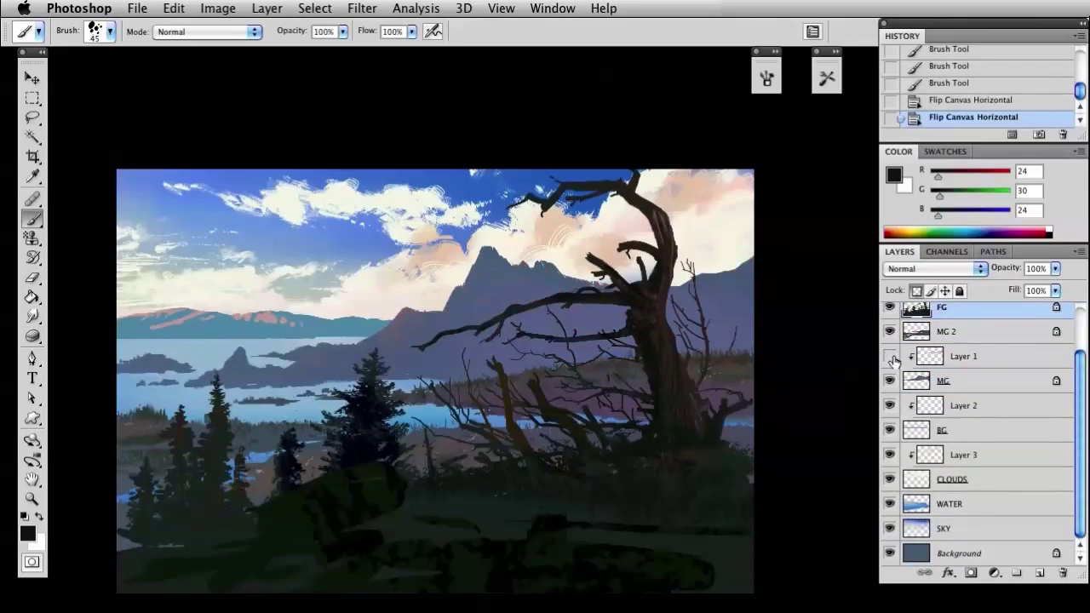
pyautogui.click(891, 358)
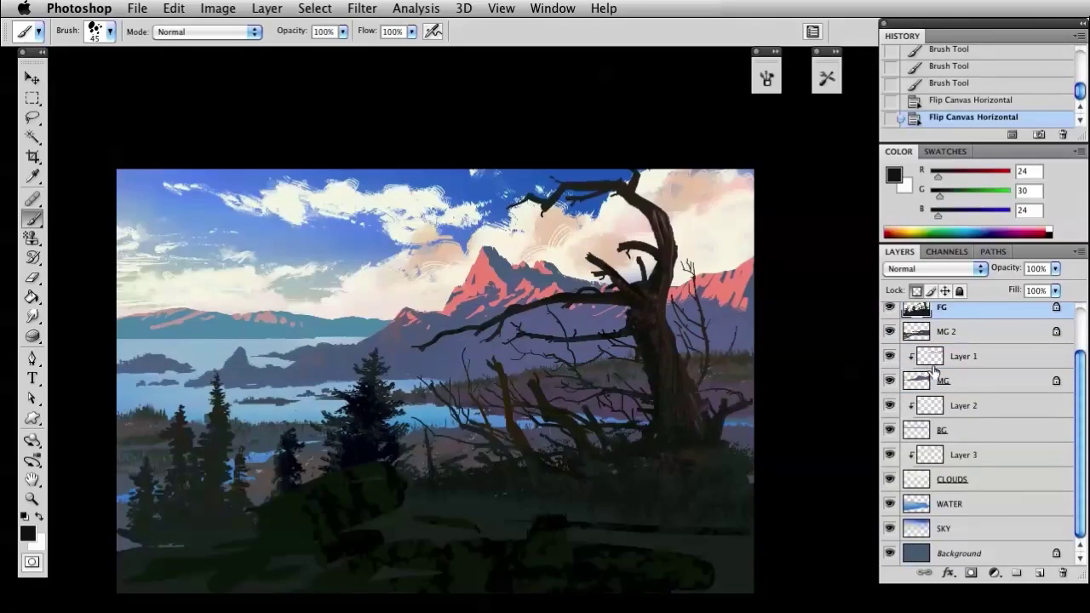
# Try merging Layer 1 with the MG layer, and undo the merge
pyautogui.click(935, 359)
pyautogui.keyDown('shift'); pyautogui.click(922, 385); pyautogui.keyUp('shift')
pyautogui.press('super+e')
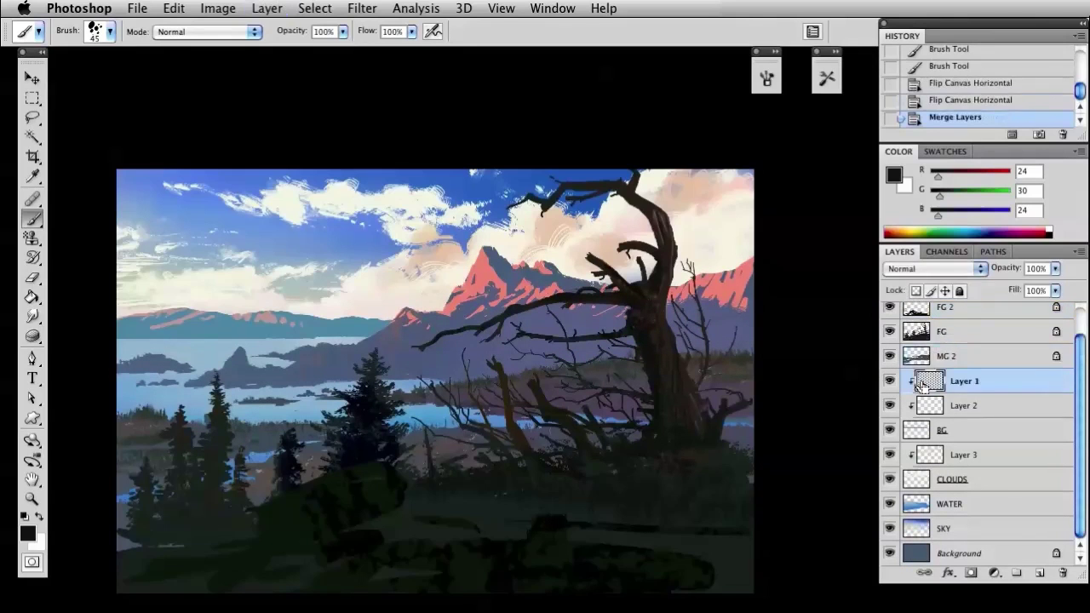
pyautogui.press('super+z')
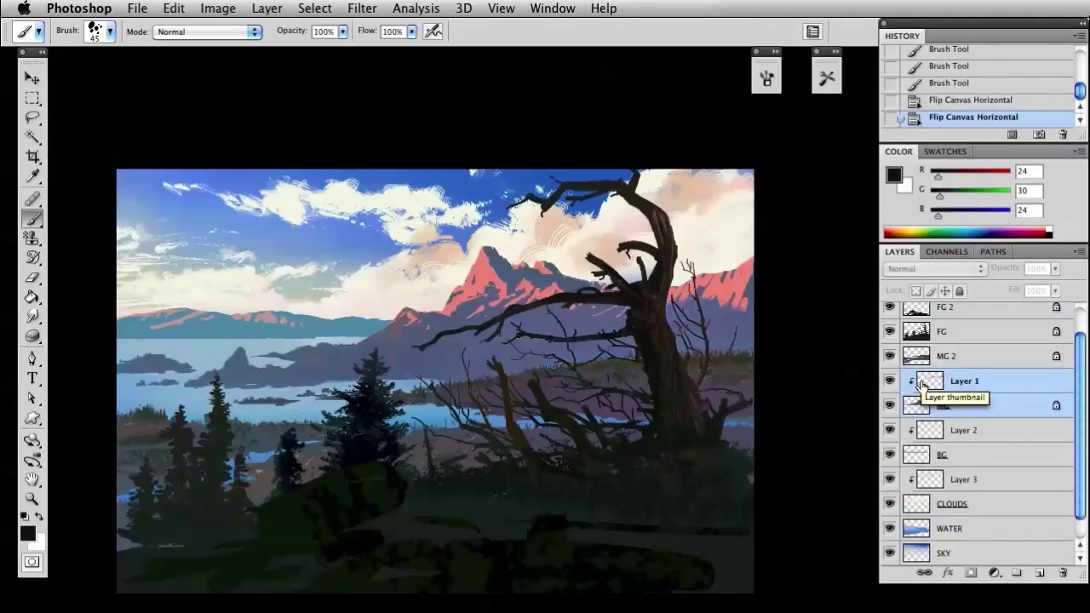
# Merge the visible layers and desaturate the image to check its values, and undo both operations
pyautogui.press('shift+super+e')
pyautogui.press('shift+super+u')
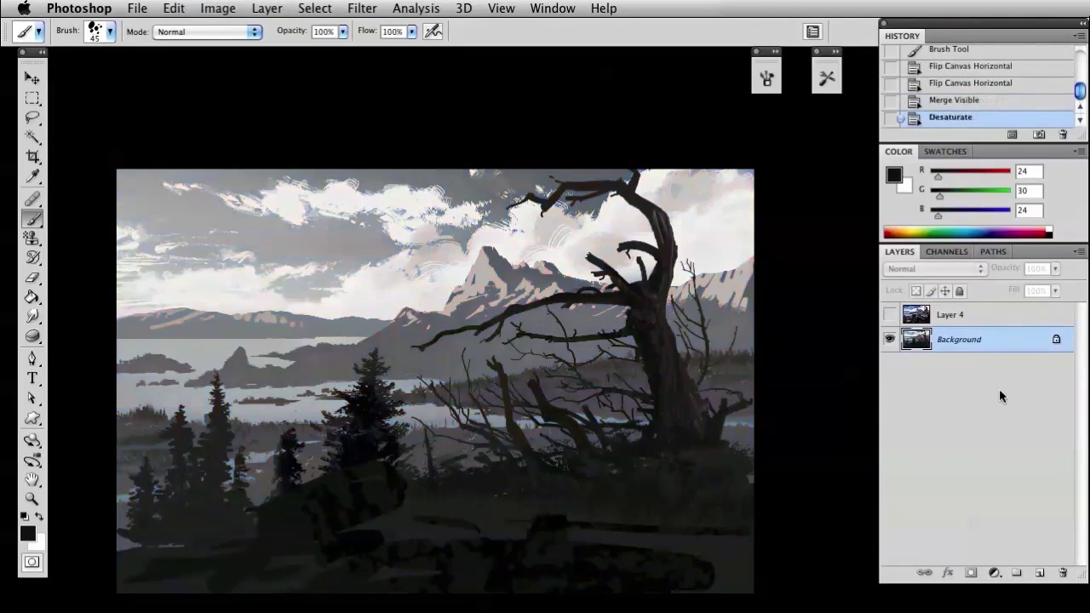
pyautogui.press('super+z')
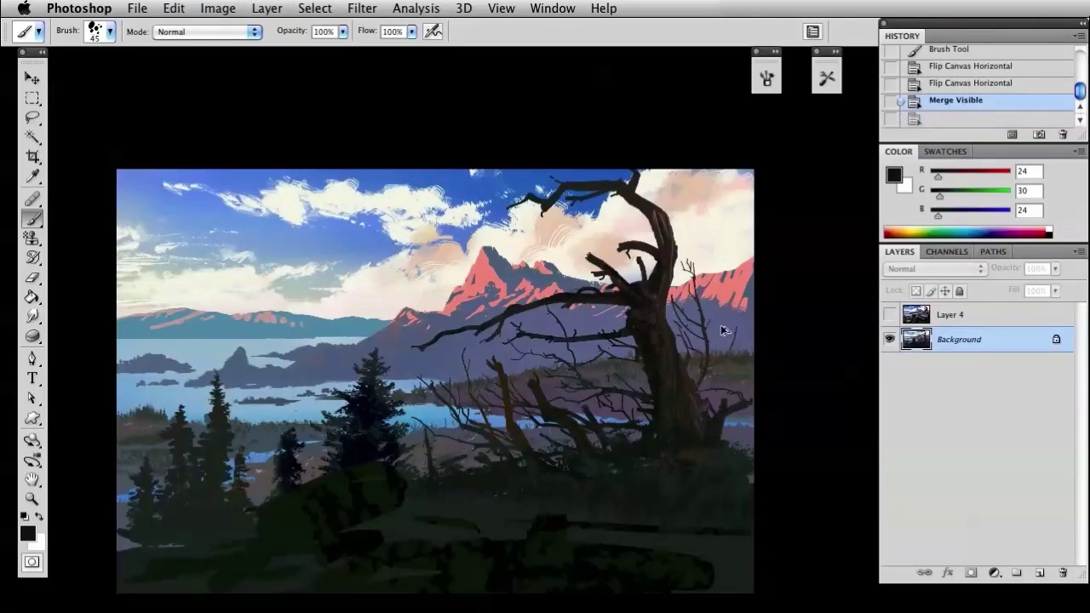
pyautogui.press('super+z')
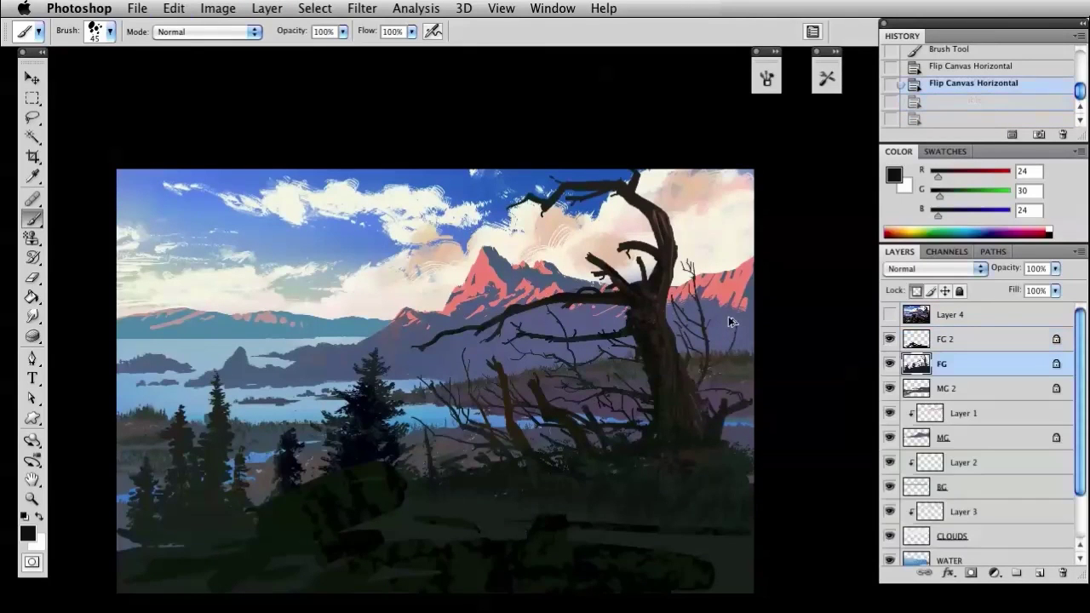
# Select Layer 1 with the mountain highlights, mix a muted brown (R 122, G 95, B 76), and lock the layer's transparent pixels
pyautogui.press('v')
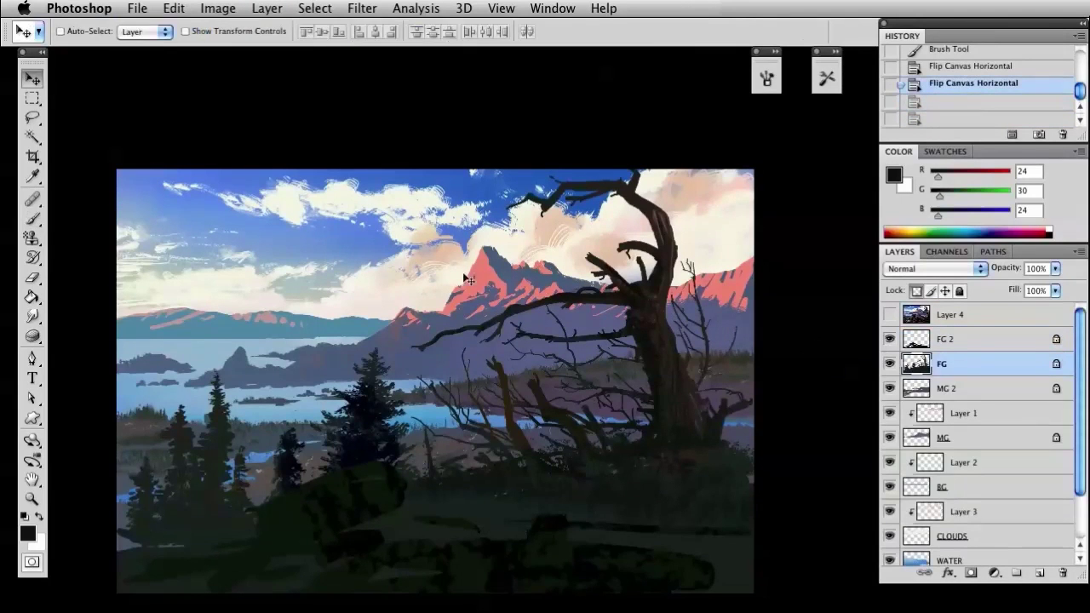
pyautogui.click(963, 413)
pyautogui.click(890, 414)
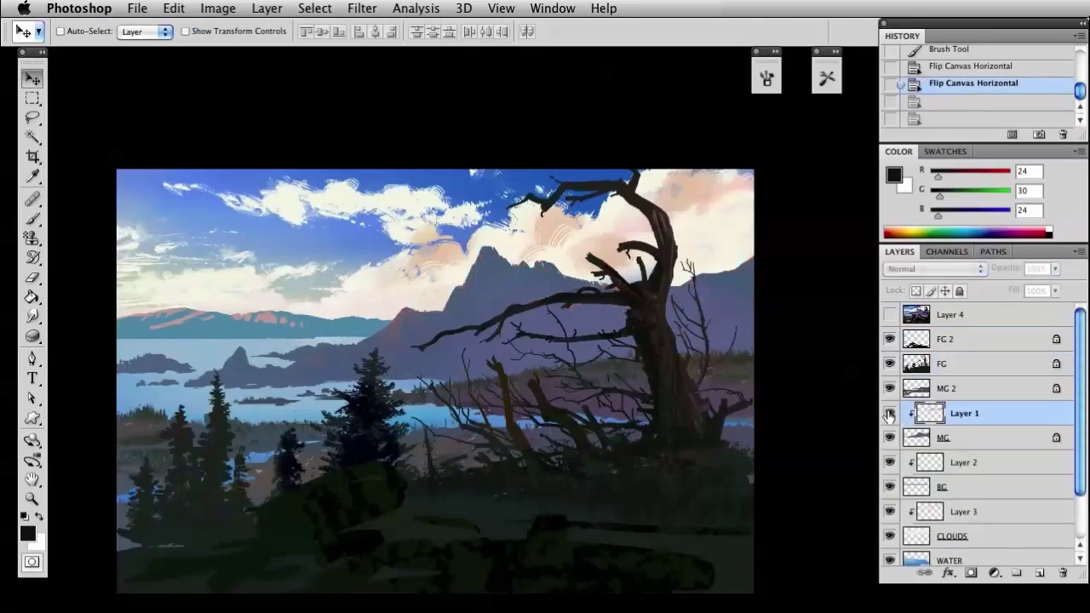
pyautogui.click(889, 413)
pyautogui.press('i')
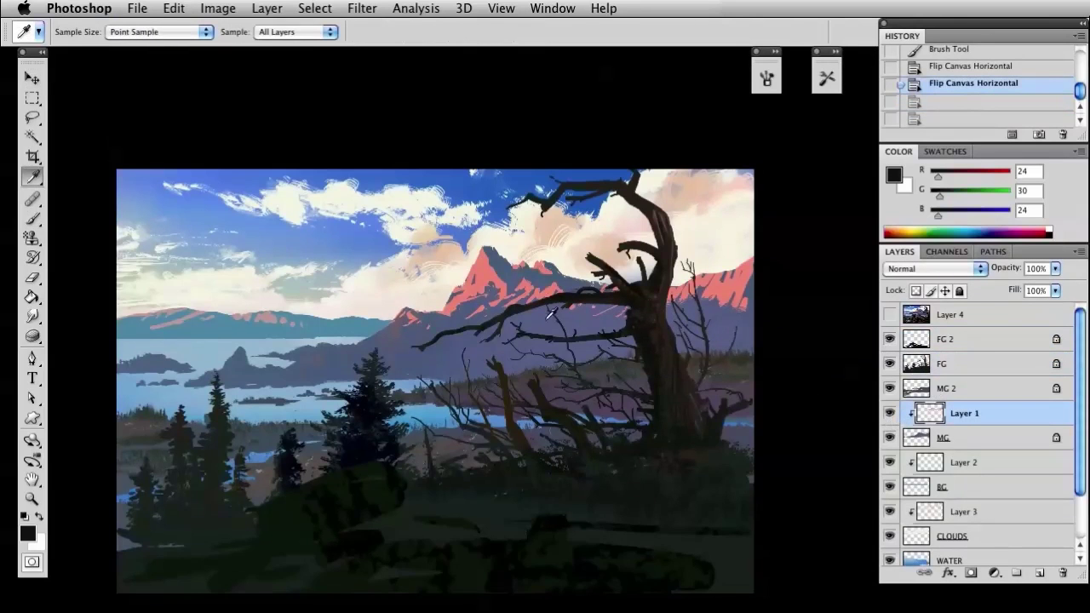
pyautogui.click(620, 273)
pyautogui.moveTo(976, 217); pyautogui.dragTo(955, 218)
pyautogui.moveTo(961, 178); pyautogui.dragTo(961, 197)
pyautogui.click(916, 291)
# Choose a soft round brush at 200 px and tint the highlights on the main peak muted brown
pyautogui.press('b')
pyautogui.rightClick(562, 266)
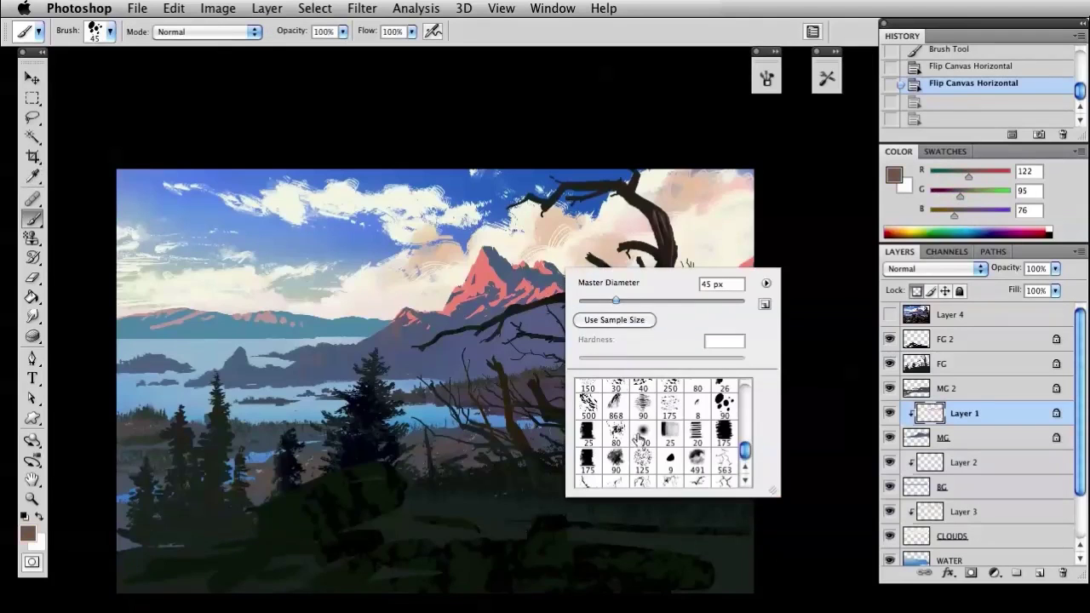
pyautogui.doubleClick(637, 438)
pyautogui.moveTo(499, 255); pyautogui.dragTo(583, 239)
pyautogui.click(583, 241)
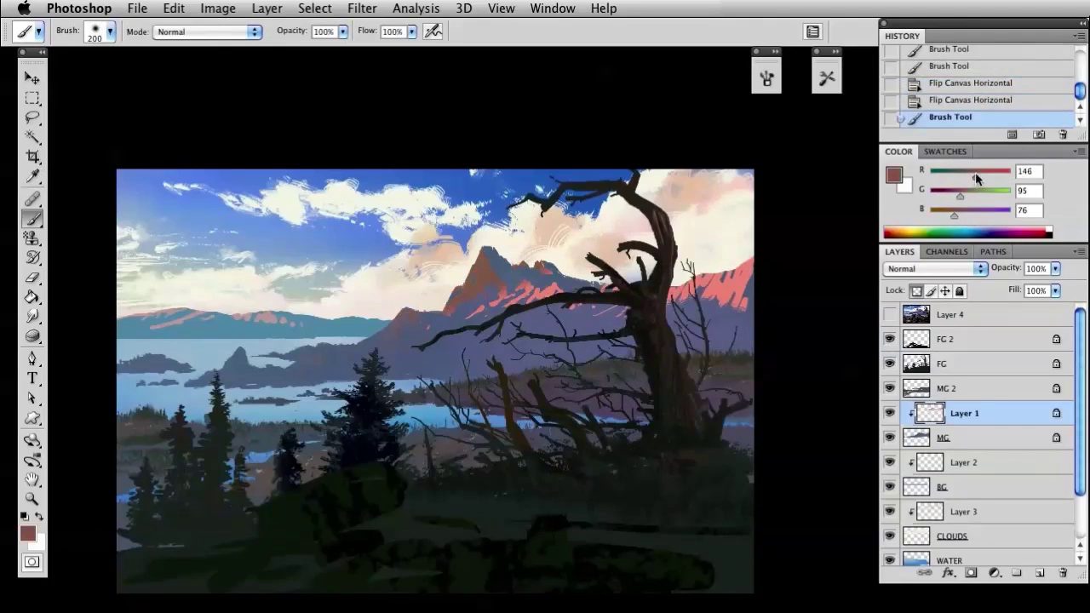
# Mix a greyish pink (R 168, G 144, B 133), enlarge the brush to 600 px and repaint the highlights on both mountains
pyautogui.moveTo(977, 178); pyautogui.dragTo(983, 178)
pyautogui.moveTo(961, 197)
pyautogui.mouseDown()
pyautogui.moveTo(976, 197)
pyautogui.moveTo(973, 217)
pyautogui.mouseUp()
pyautogui.press(']')
pyautogui.press(']')
pyautogui.press(']')
pyautogui.press(']')
pyautogui.moveTo(467, 285); pyautogui.dragTo(489, 261)
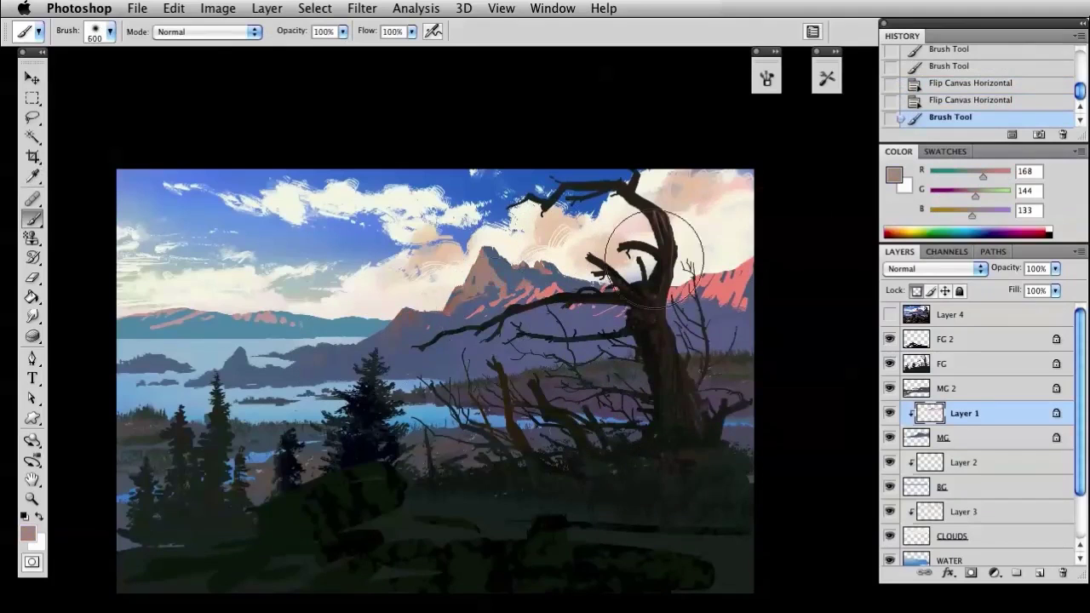
pyautogui.moveTo(655, 259); pyautogui.dragTo(733, 255)
# Repaint the mountain highlights orange (R 201, G 144, B 92), and recolour the main peak red with green at 98
pyautogui.click(993, 177)
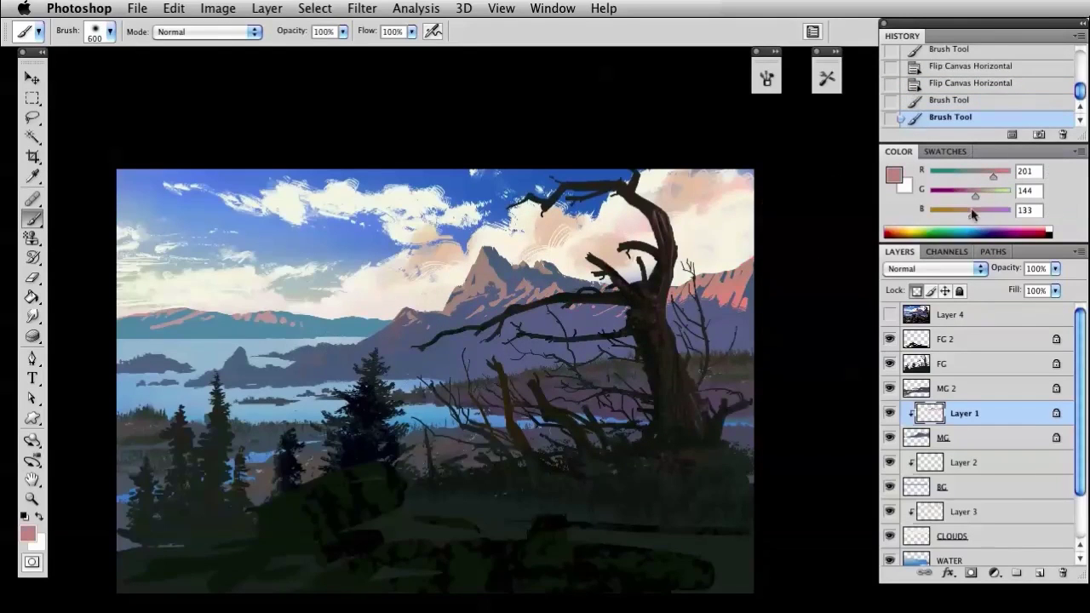
pyautogui.moveTo(973, 215); pyautogui.dragTo(959, 215)
pyautogui.moveTo(391, 298); pyautogui.dragTo(750, 272)
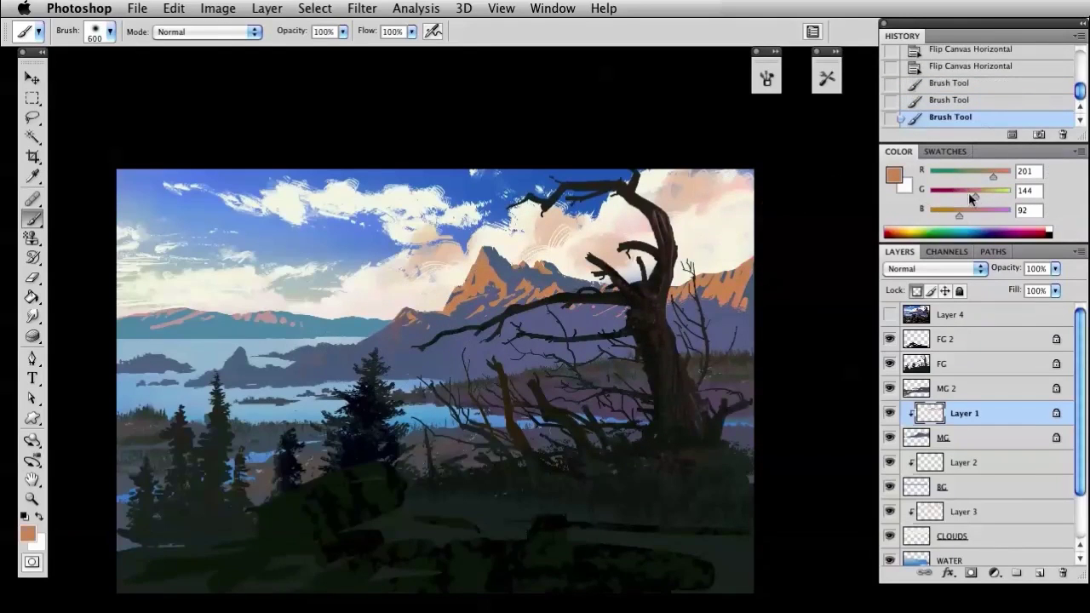
pyautogui.moveTo(973, 198); pyautogui.dragTo(960, 196)
pyautogui.moveTo(597, 256); pyautogui.dragTo(389, 304)
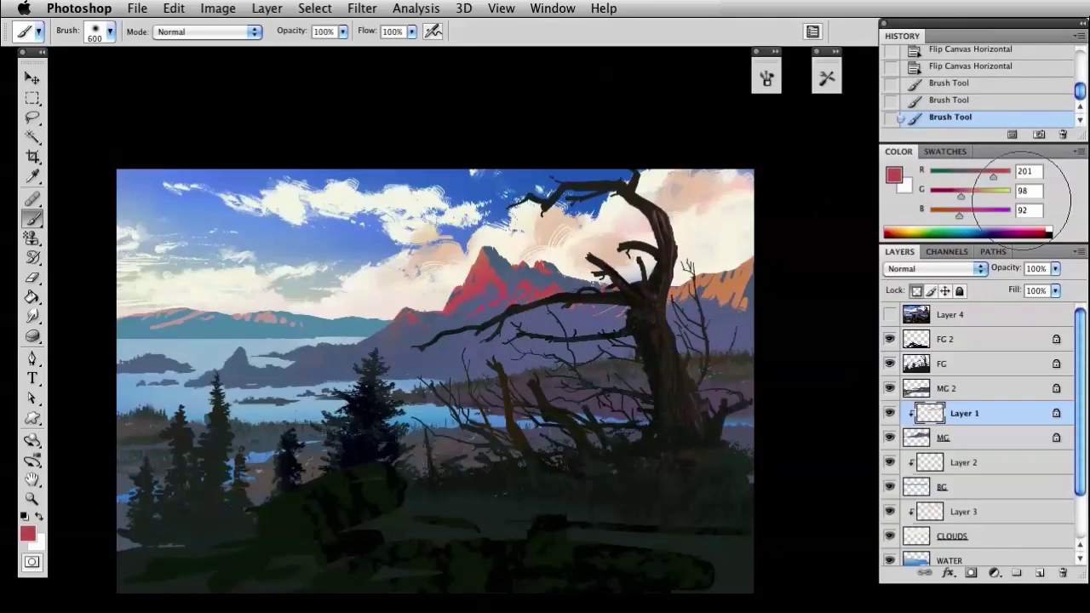
# Adjust the colour to a coral orange (R 217, G 136, B 95) and brush it over the mountain highlights
pyautogui.moveTo(962, 197); pyautogui.dragTo(968, 198)
pyautogui.moveTo(741, 269)
pyautogui.mouseDown()
pyautogui.moveTo(550, 294)
pyautogui.moveTo(488, 278)
pyautogui.moveTo(400, 324)
pyautogui.mouseUp()
pyautogui.moveTo(968, 197); pyautogui.dragTo(960, 216)
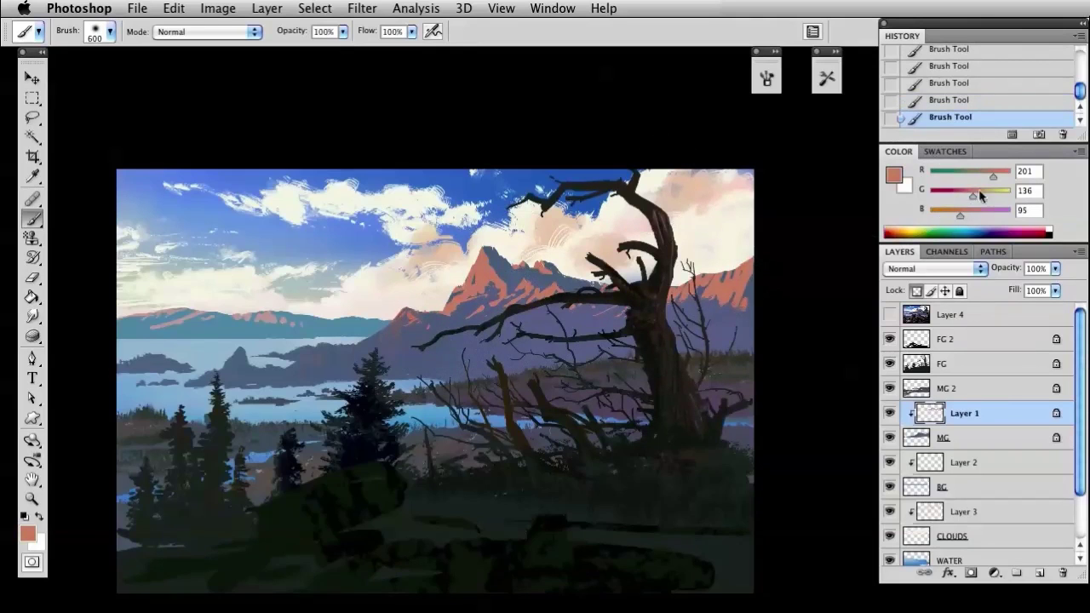
pyautogui.moveTo(993, 177); pyautogui.dragTo(998, 176)
pyautogui.moveTo(426, 273); pyautogui.dragTo(645, 285)
# Compare the recoloured and original mountains through the history states, and revert to the last canvas flip
pyautogui.scroll(2, 1081, 72)
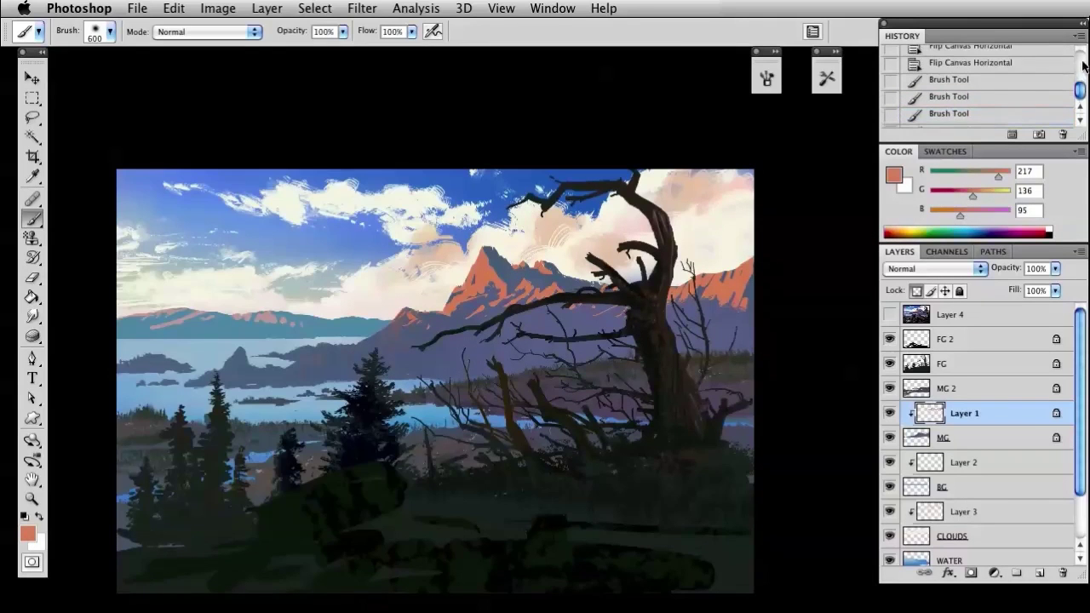
pyautogui.click(1024, 64)
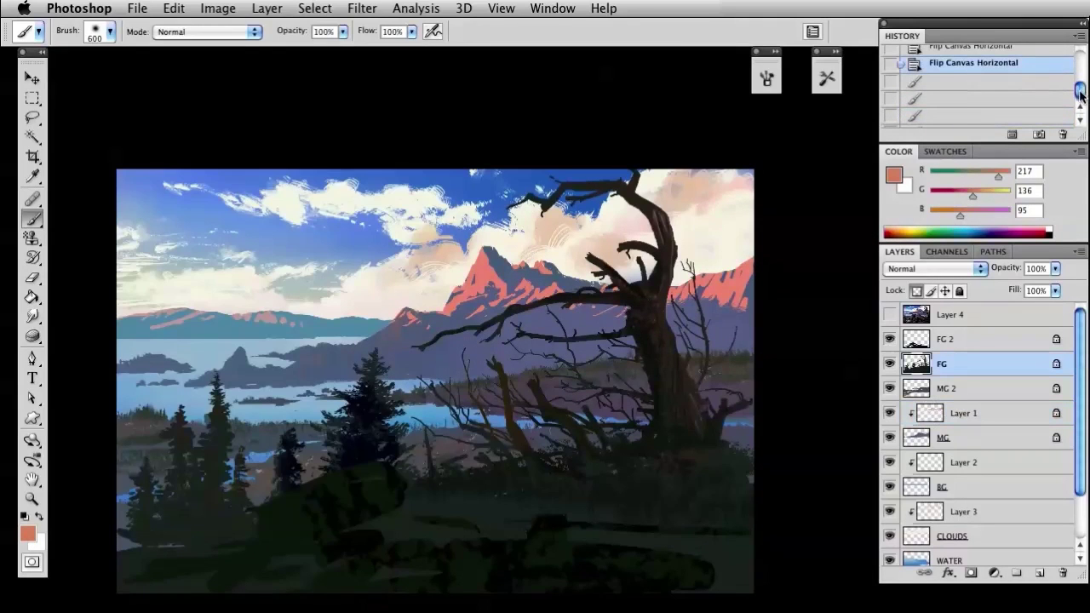
pyautogui.scroll(-2, 1080, 95)
pyautogui.click(1055, 120)
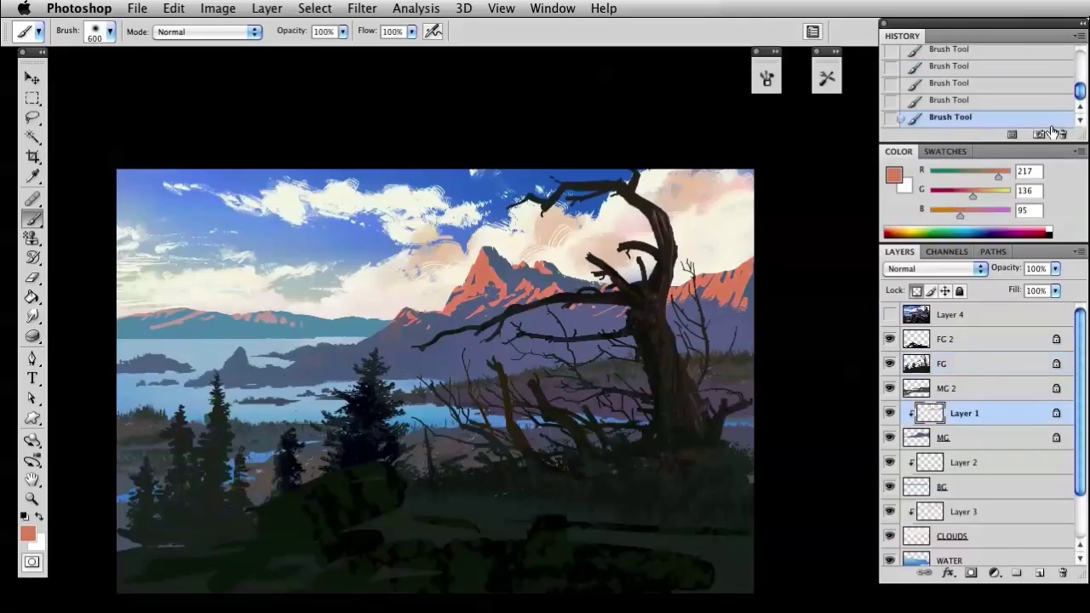
pyautogui.scroll(3, 1080, 88)
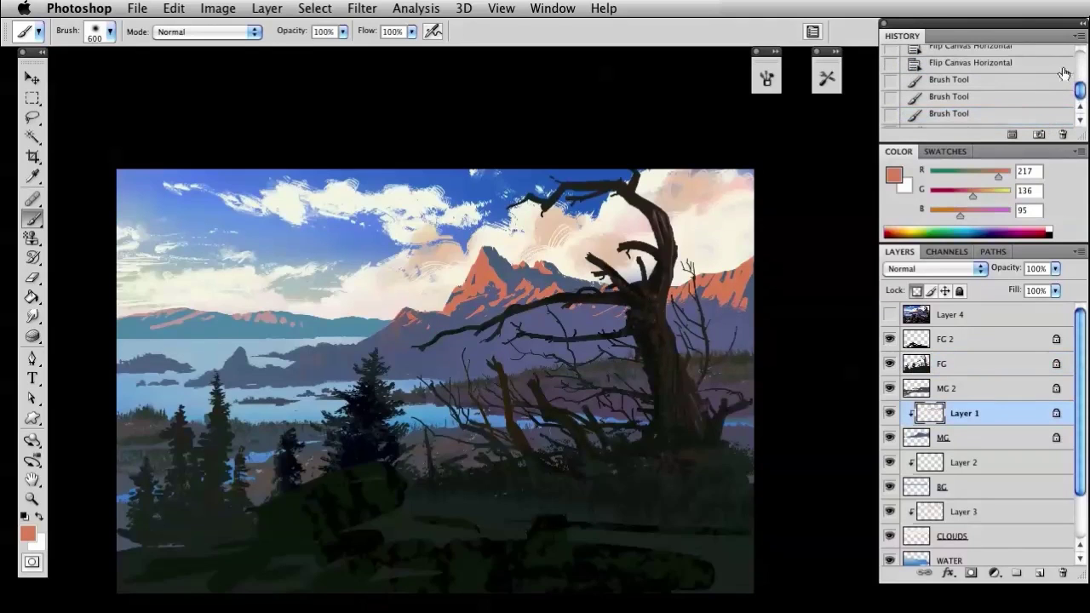
pyautogui.click(1022, 64)
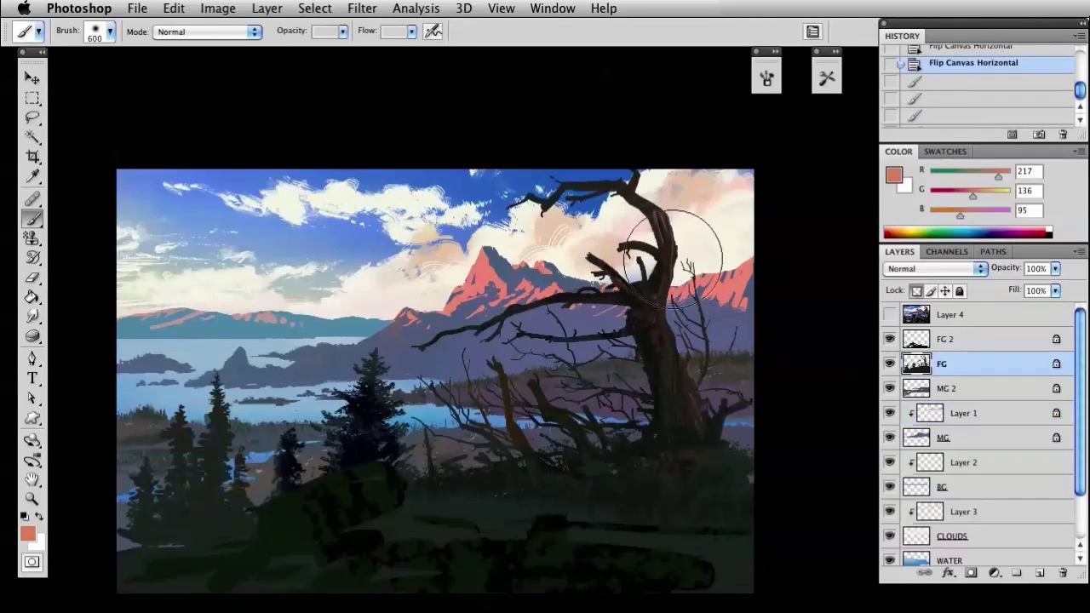
# Try glazing the tree's long lower branch on the FG layer with orange (R 244, G 160, B 95), and undo the strokes
pyautogui.moveTo(382, 335); pyautogui.dragTo(407, 320)
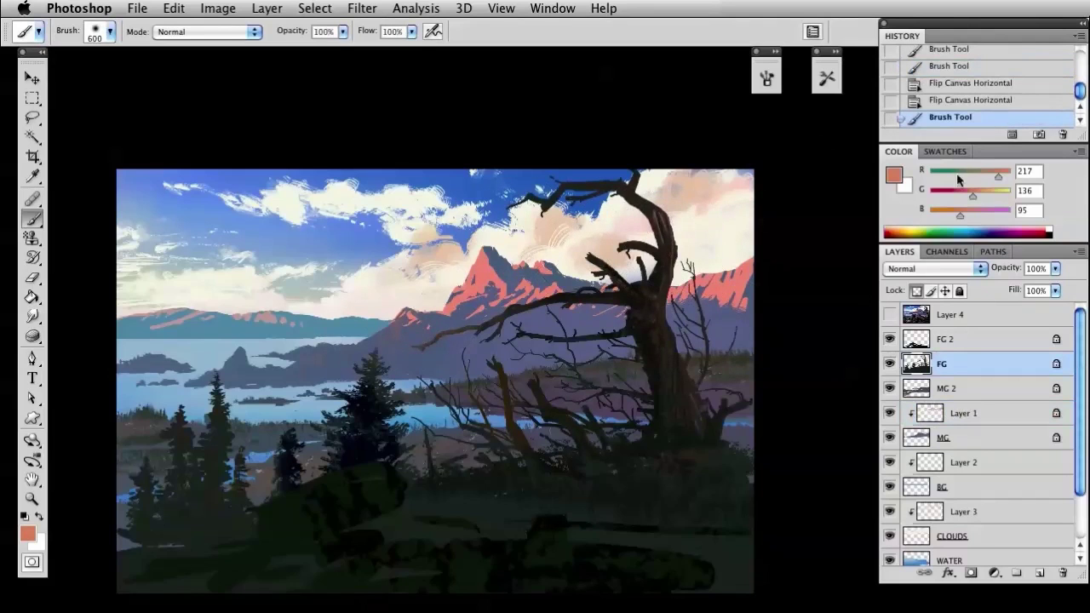
pyautogui.moveTo(973, 197); pyautogui.dragTo(1006, 177)
pyautogui.moveTo(417, 349); pyautogui.dragTo(586, 295)
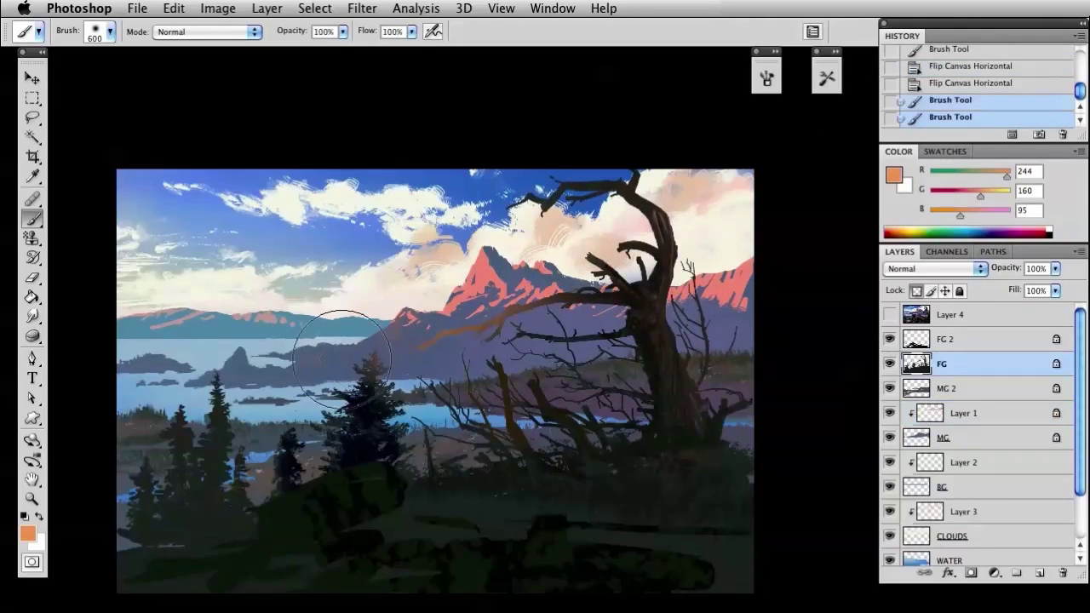
pyautogui.press('super+z')
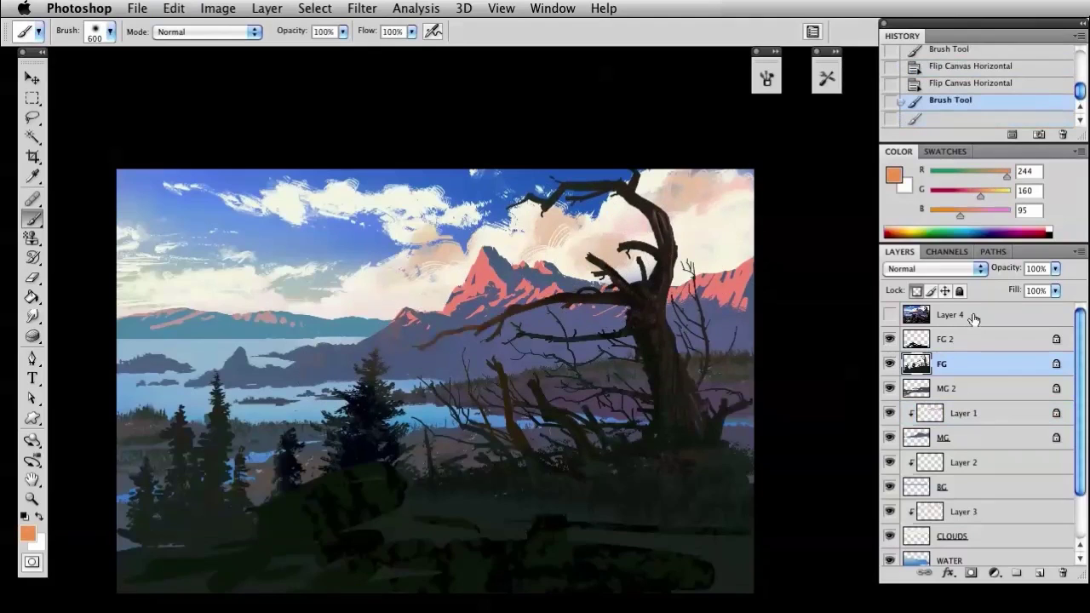
pyautogui.press('super+alt+z')
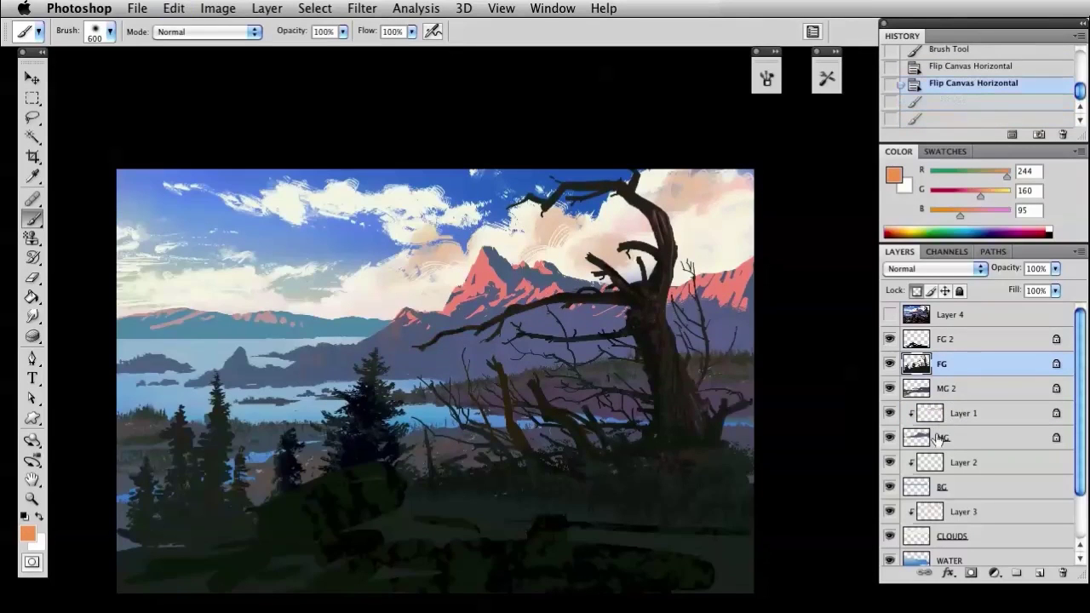
# Brush the orange over the mountain highlights on Layer 1, and toggle the FG layer's visibility off and back on
pyautogui.click(911, 409)
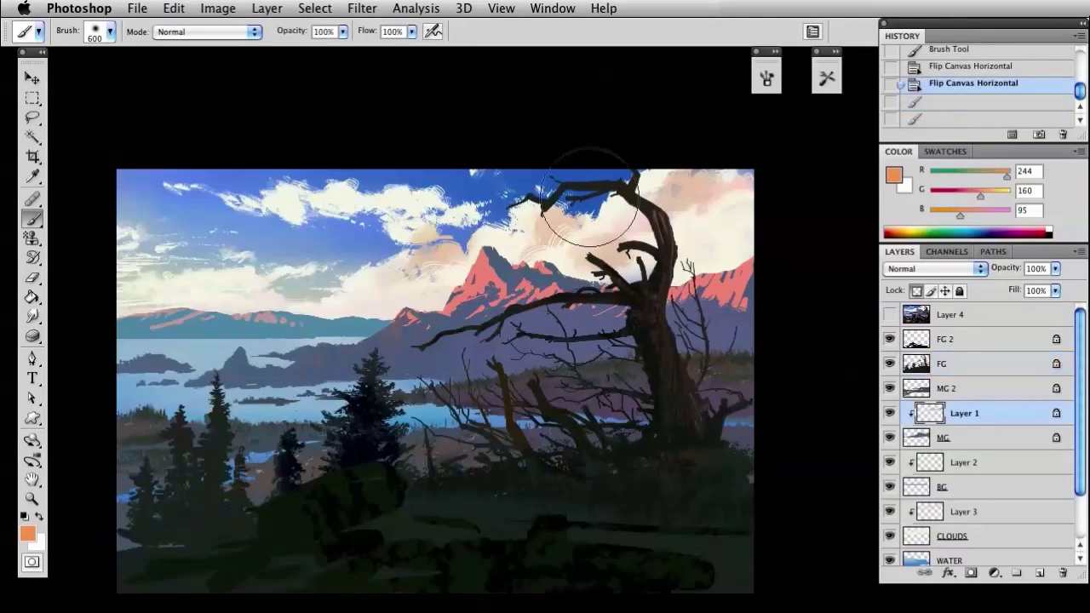
pyautogui.moveTo(577, 190); pyautogui.dragTo(341, 311)
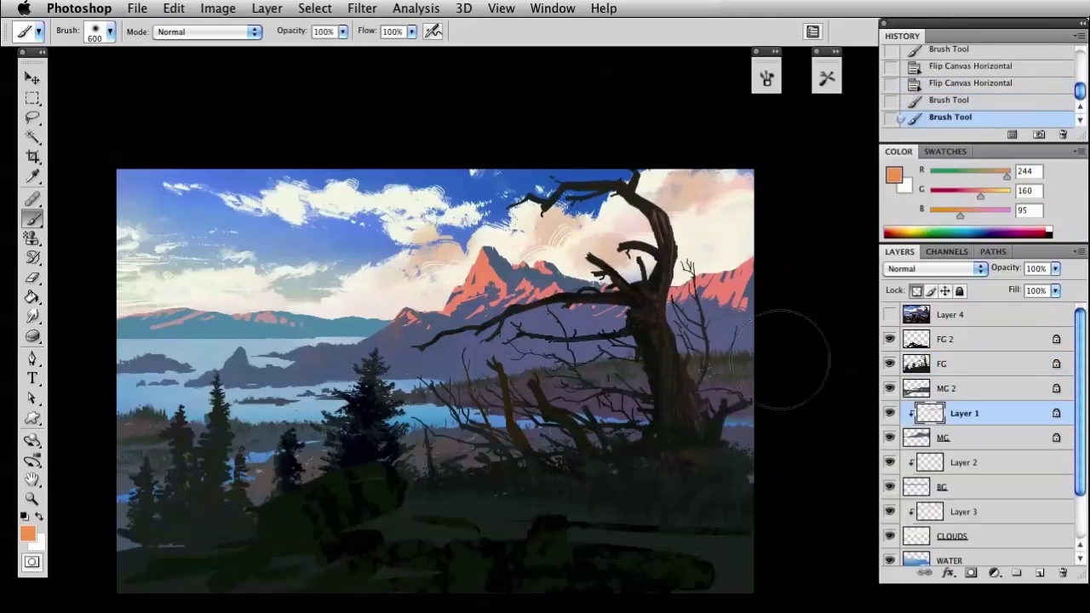
pyautogui.click(889, 365)
pyautogui.click(888, 365)
# Glaze the dead tree's branches and trunk on the FG layer with orange, using the large soft brush
pyautogui.click(919, 364)
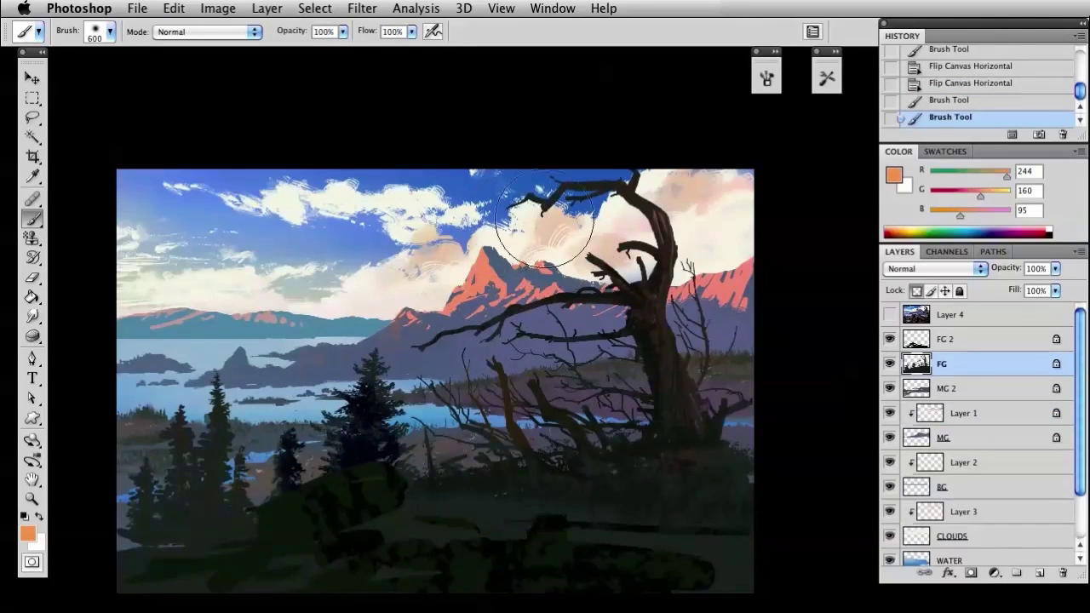
pyautogui.moveTo(548, 249); pyautogui.dragTo(645, 249)
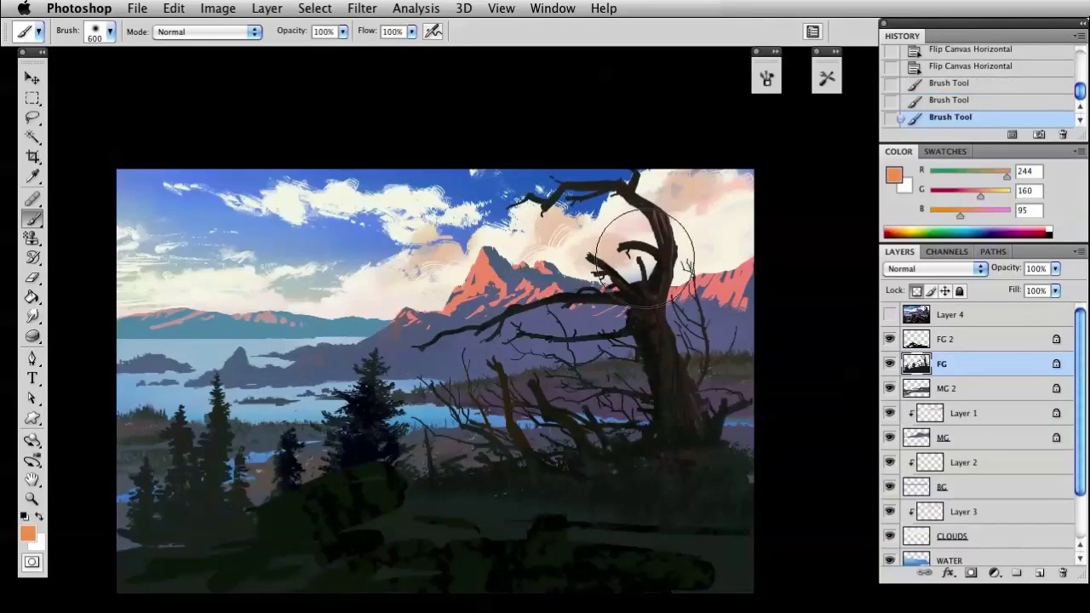
pyautogui.moveTo(610, 324); pyautogui.dragTo(630, 383)
# Switch to the textured 868 brush, test it on the trunk, and set its diameter to 666 px
pyautogui.rightClick(602, 348)
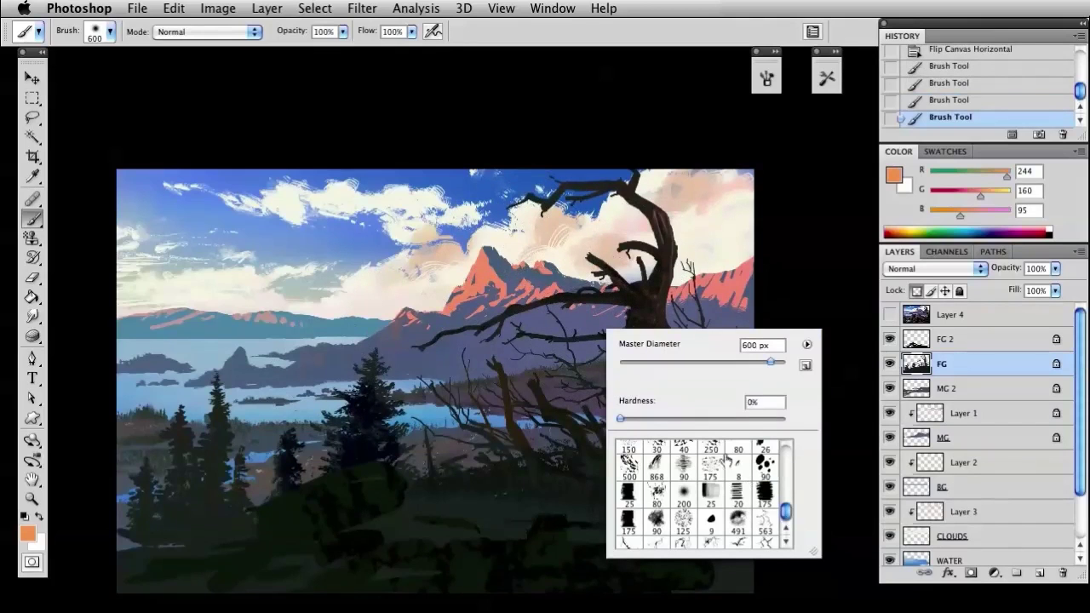
pyautogui.click(668, 473)
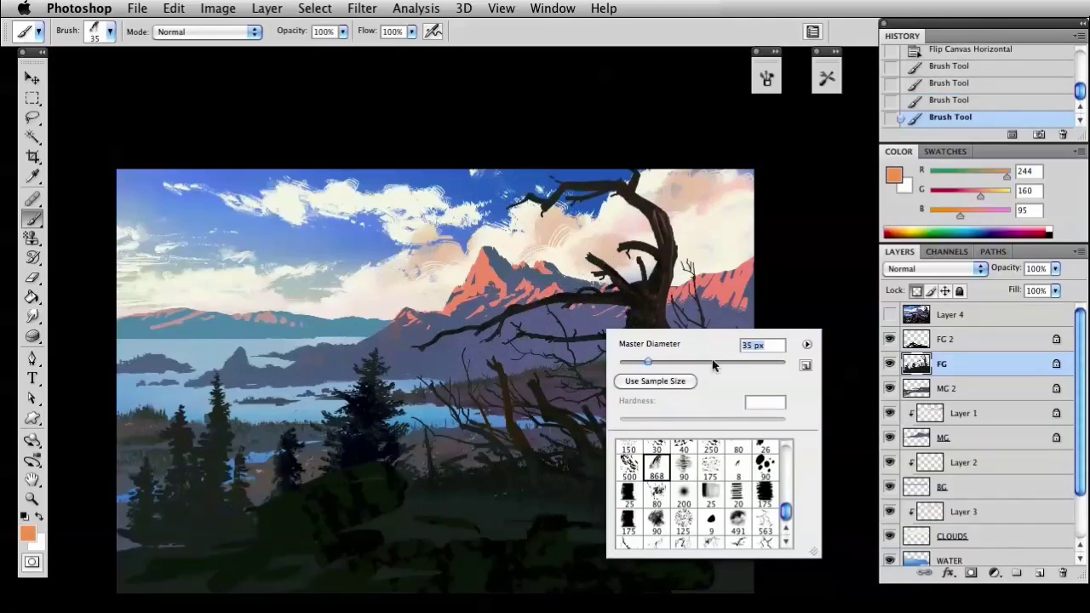
pyautogui.moveTo(662, 264); pyautogui.dragTo(656, 302)
pyautogui.rightClick(637, 317)
pyautogui.moveTo(744, 350); pyautogui.dragTo(781, 350)
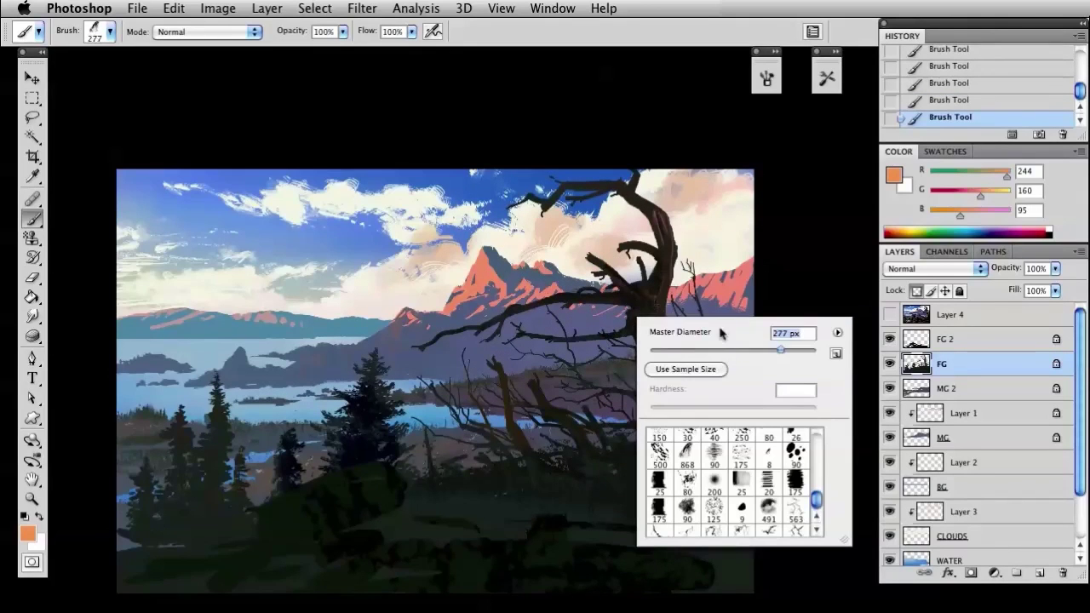
pyautogui.click(794, 350)
pyautogui.click(730, 183)
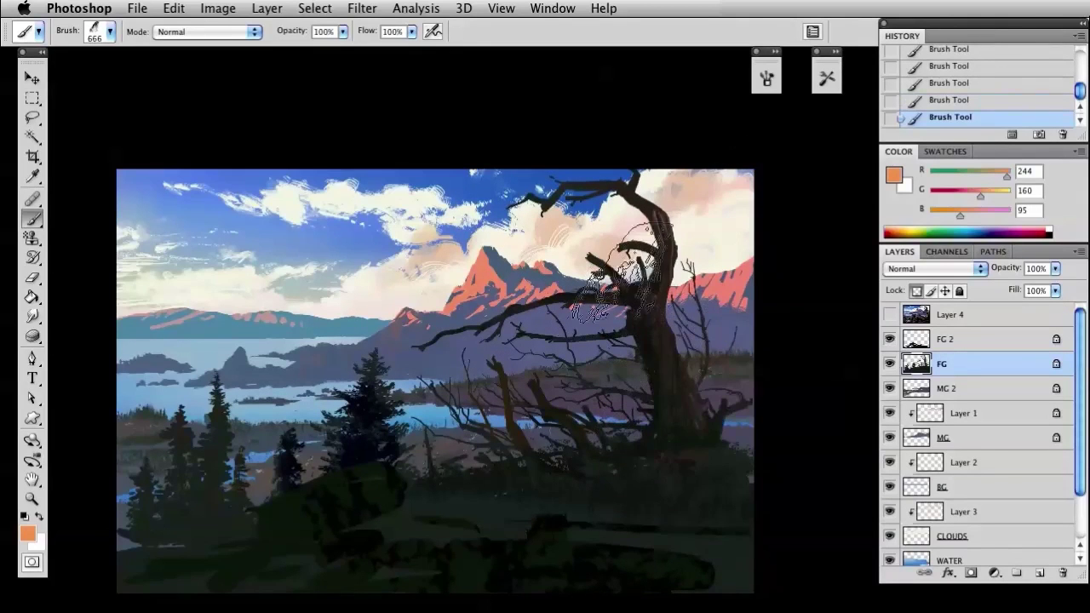
# Undo the last stroke, lower the brush opacity to 48%, and glaze orange over the ground beneath the dead tree
pyautogui.hotkey('ctrl', 'z')
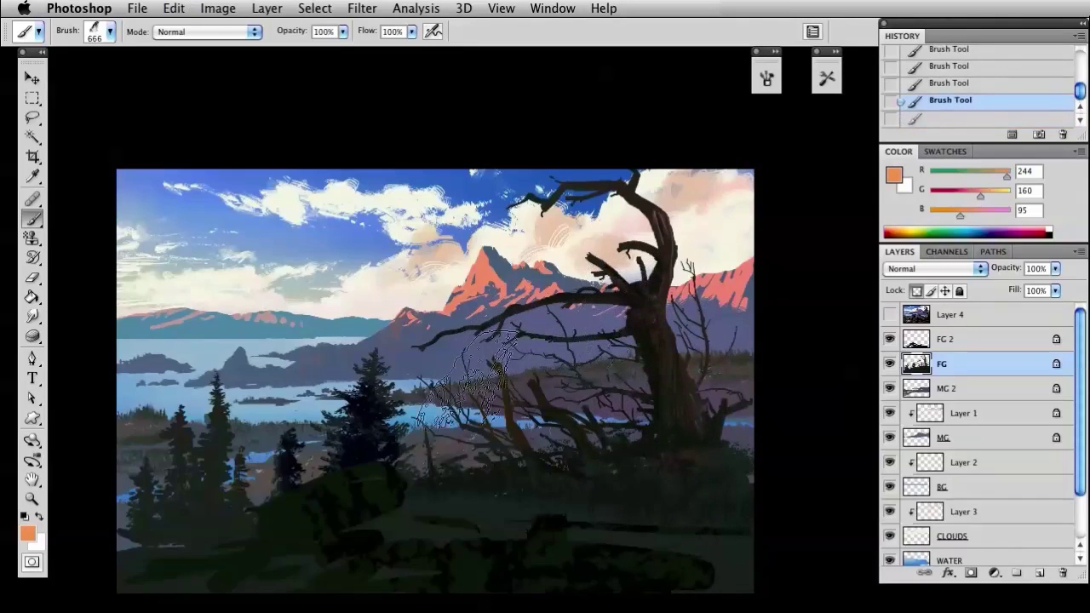
pyautogui.press('5')
pyautogui.press('6')
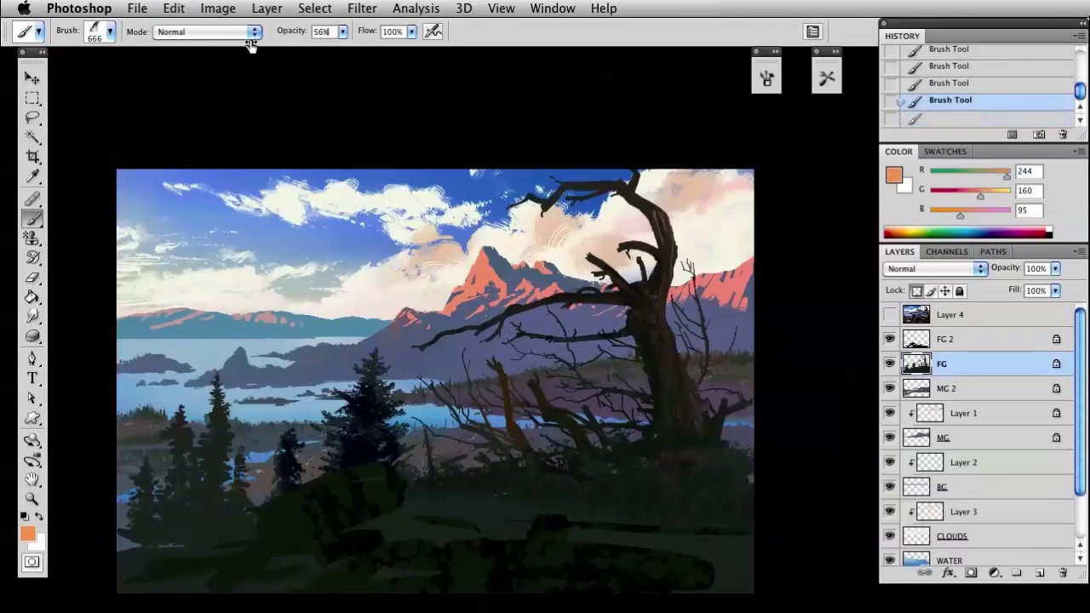
pyautogui.moveTo(251, 44); pyautogui.dragTo(245, 47)
pyautogui.moveTo(692, 412); pyautogui.dragTo(768, 504)
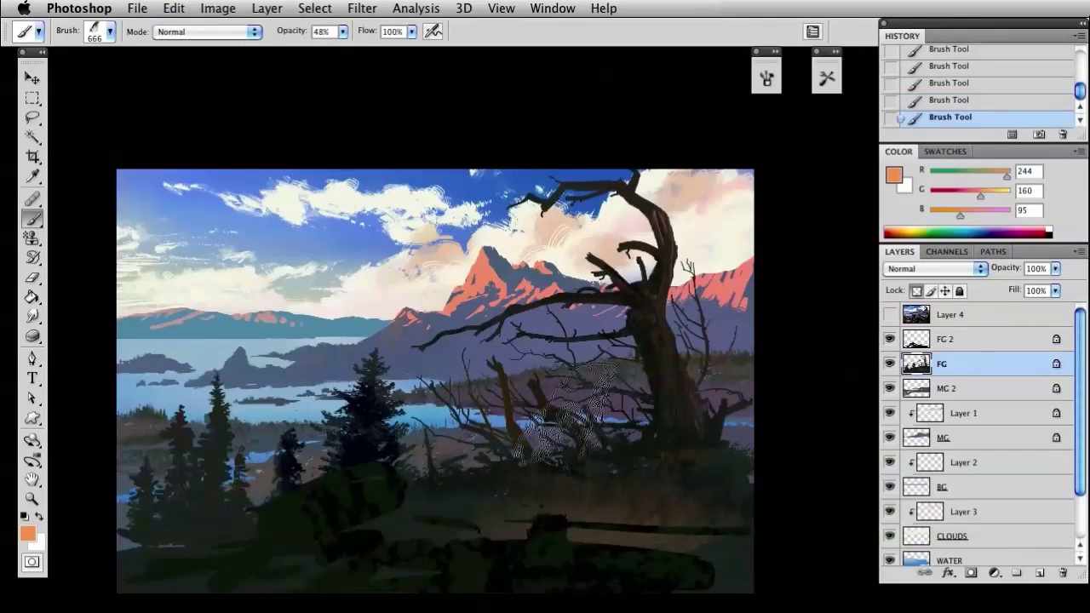
# Reduce the textured brush to 200 px and add warm accents to the ground at the foot of the tree
pyautogui.press('[')
pyautogui.press('[')
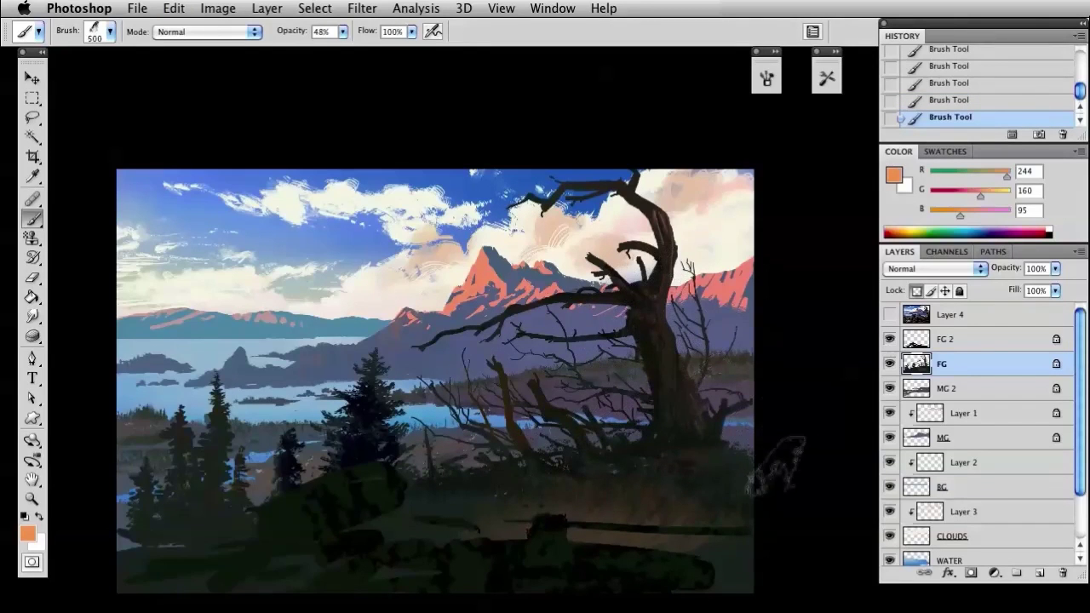
pyautogui.press('[')
pyautogui.press('[')
pyautogui.press('[')
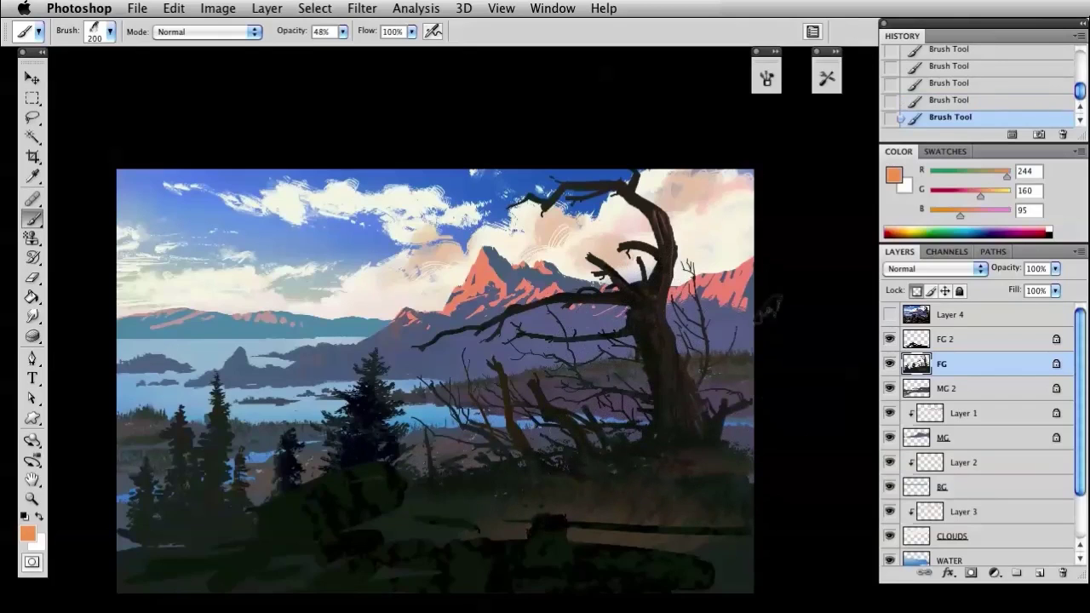
# Darken the FG layer with Levels by setting the black input level to 6, comparing with the preview off and on
pyautogui.press('super+l')
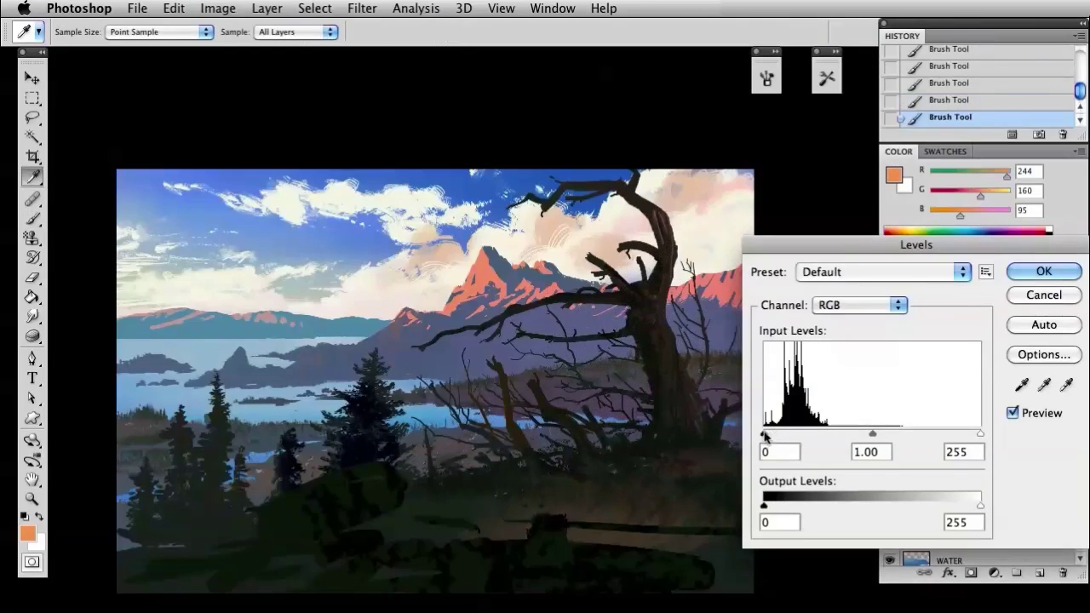
pyautogui.moveTo(765, 436); pyautogui.dragTo(770, 437)
pyautogui.moveTo(764, 506); pyautogui.dragTo(764, 507)
pyautogui.click(1013, 414)
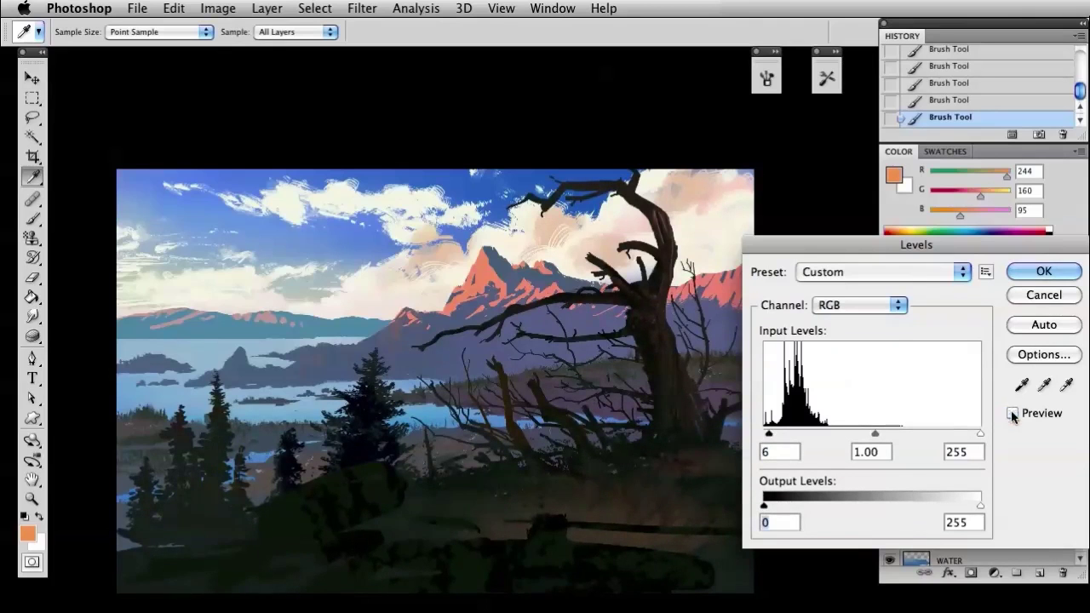
pyautogui.click(1013, 414)
pyautogui.click(1044, 272)
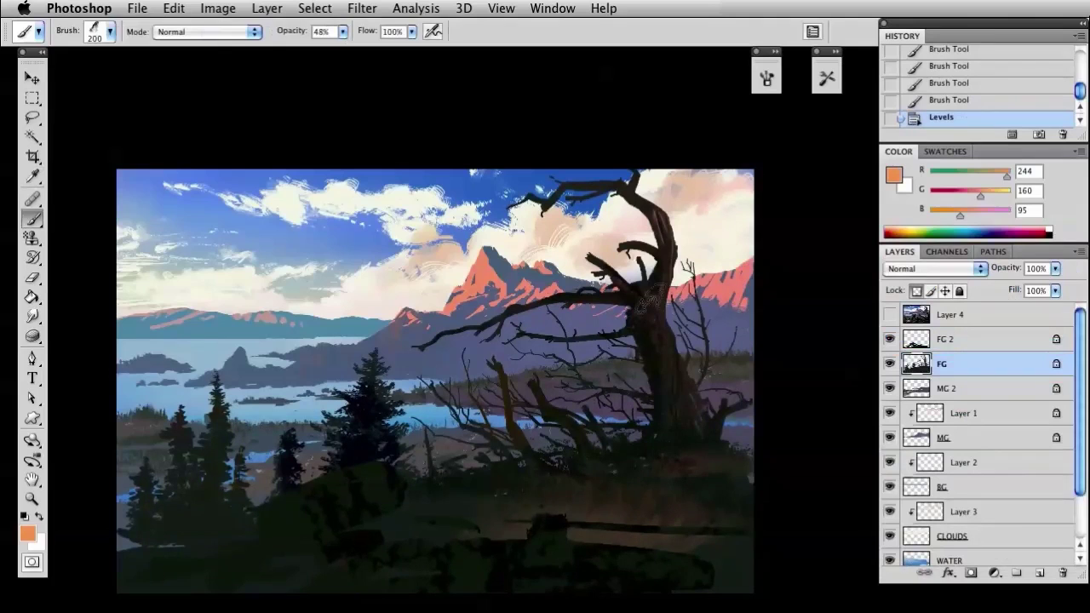
# Set the foreground colour to black (R 0, G 0, B 0), select the FG 2 layer, and choose the rough 175 px brush
pyautogui.keyDown('alt'); pyautogui.click(636, 294); pyautogui.keyUp('alt')
pyautogui.moveTo(937, 196); pyautogui.dragTo(925, 213)
pyautogui.moveTo(936, 177); pyautogui.dragTo(923, 177)
pyautogui.click(920, 340)
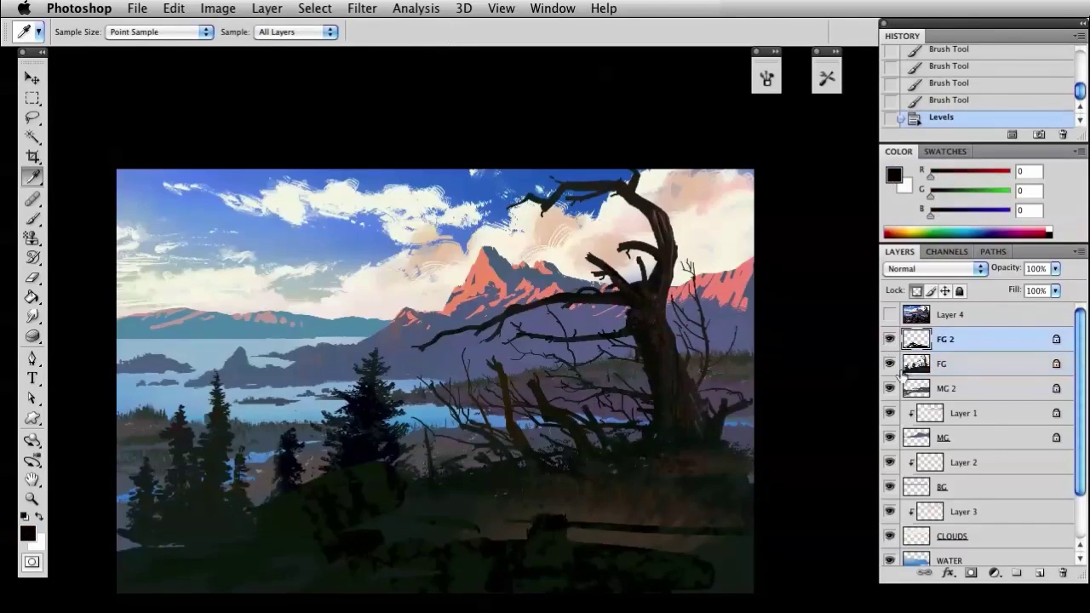
pyautogui.press('b')
pyautogui.rightClick(430, 422)
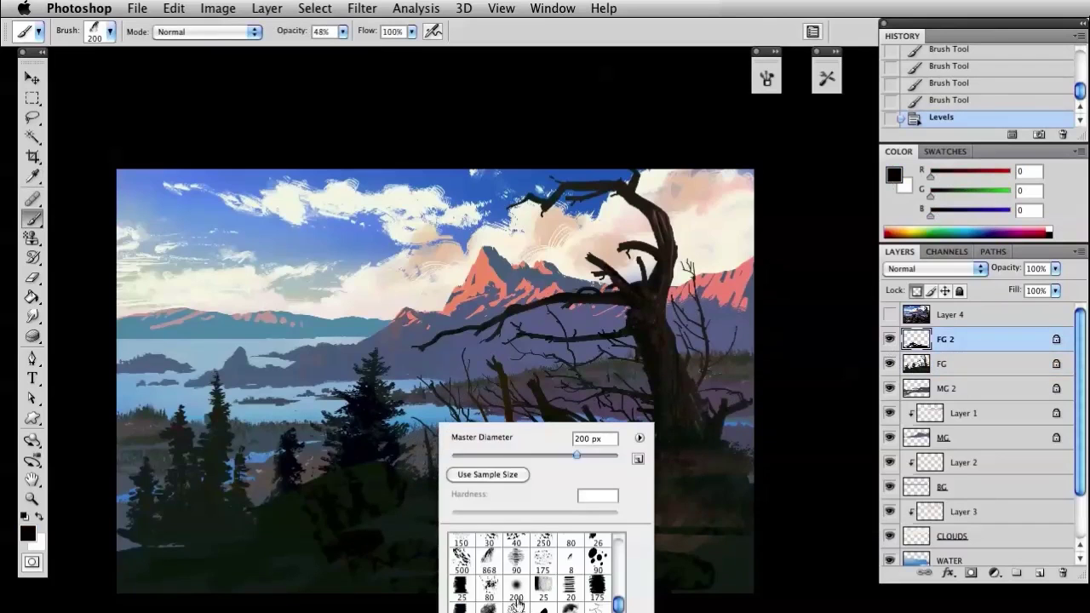
pyautogui.click(460, 607)
pyautogui.click(452, 325)
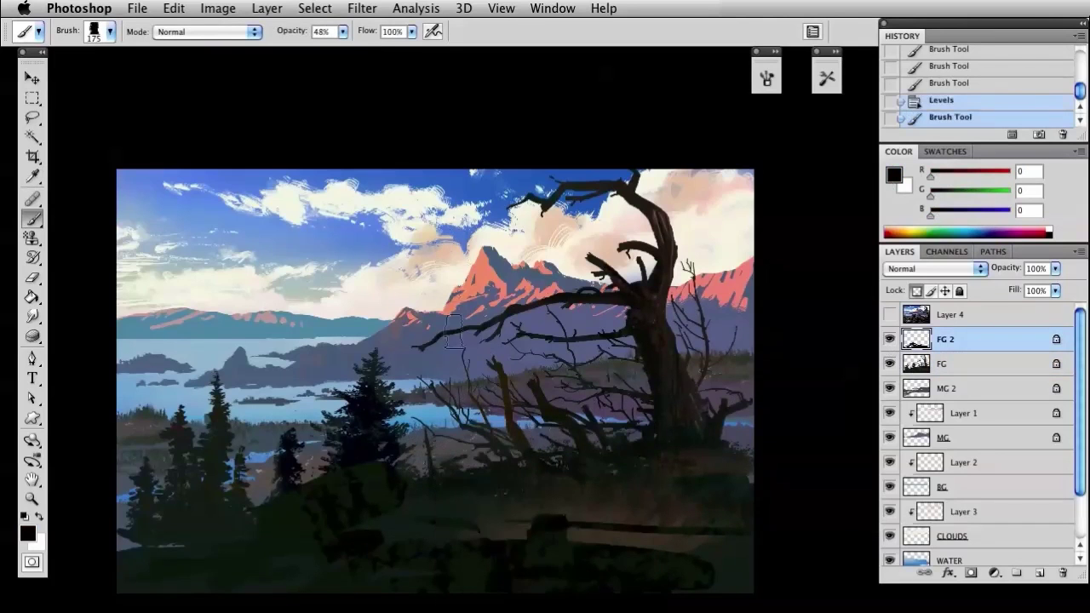
# Dab translucent black over the foreground log shapes on the FG 2 layer at 48% opacity
pyautogui.moveTo(478, 410); pyautogui.dragTo(458, 374)
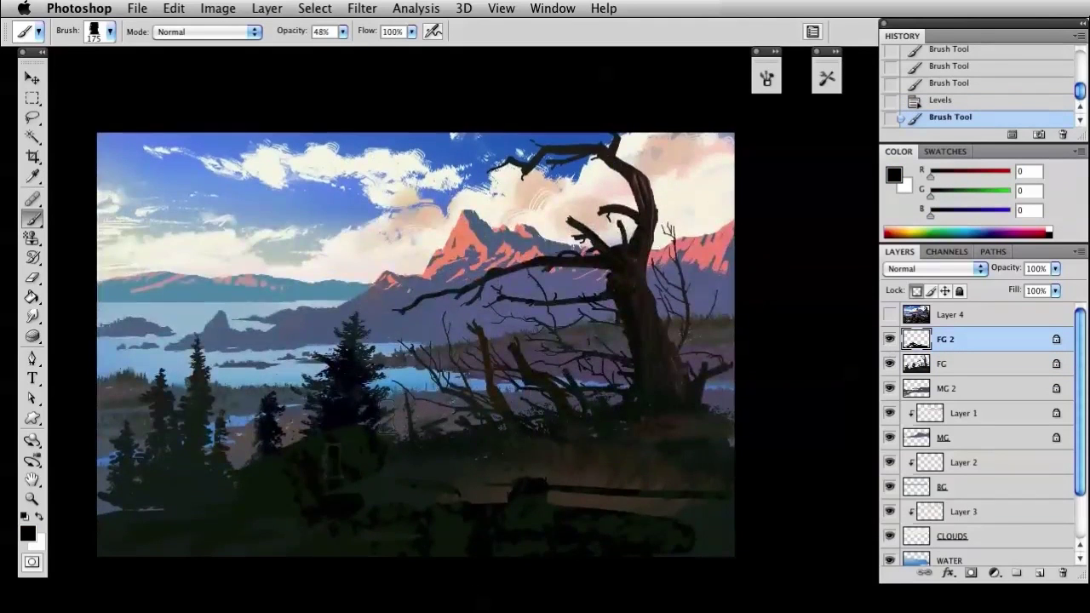
pyautogui.click(376, 471)
pyautogui.click(381, 484)
pyautogui.click(451, 465)
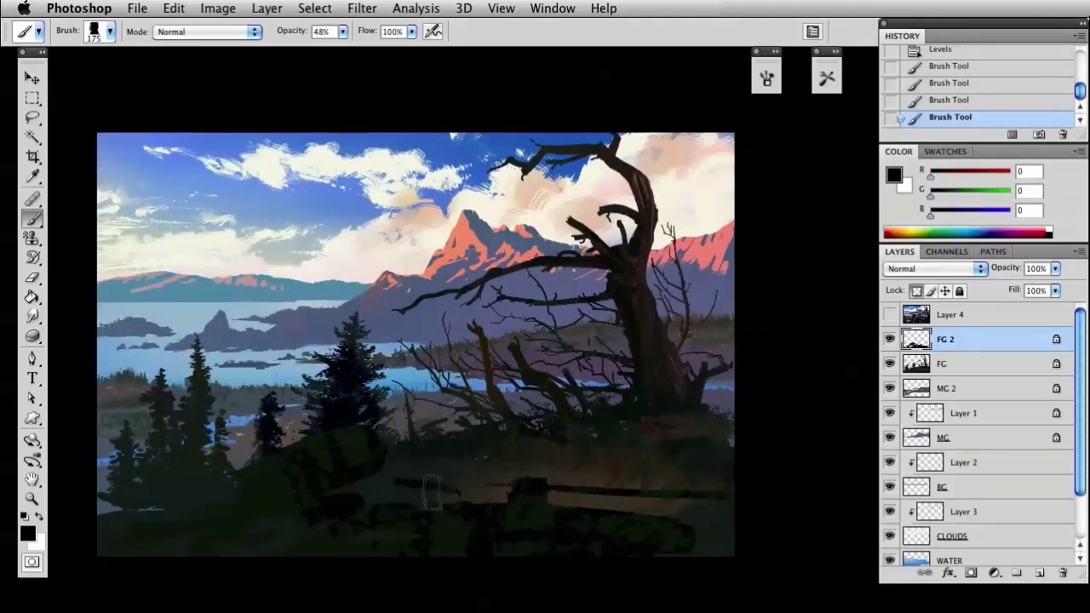
pyautogui.click(524, 494)
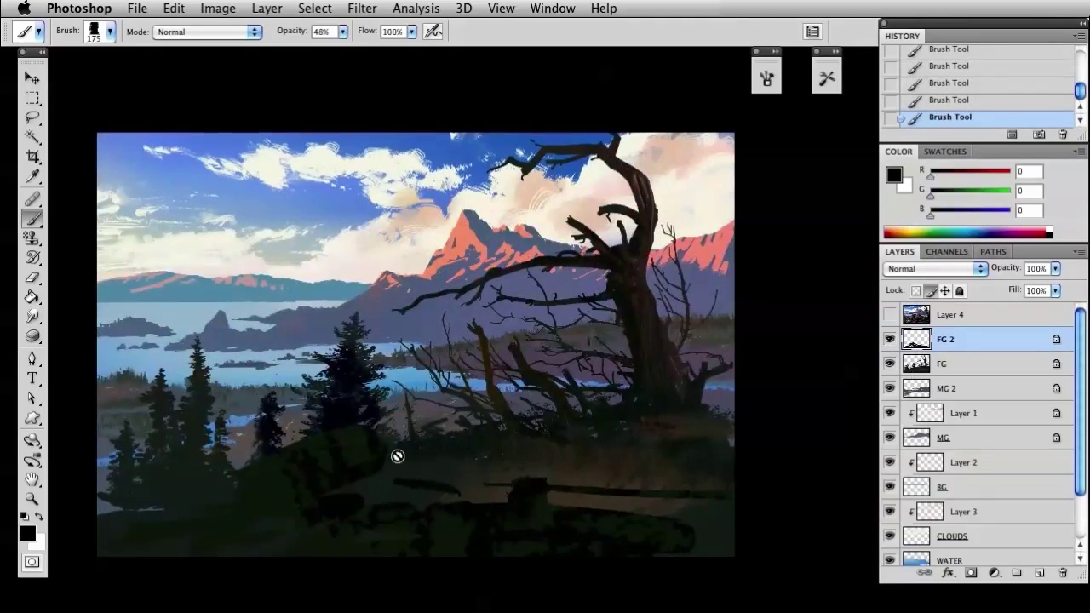
# Remove the FG 2 layer's locks, and paint dark posts and beams in the centre foreground at 42 px and 100% opacity
pyautogui.click(931, 290)
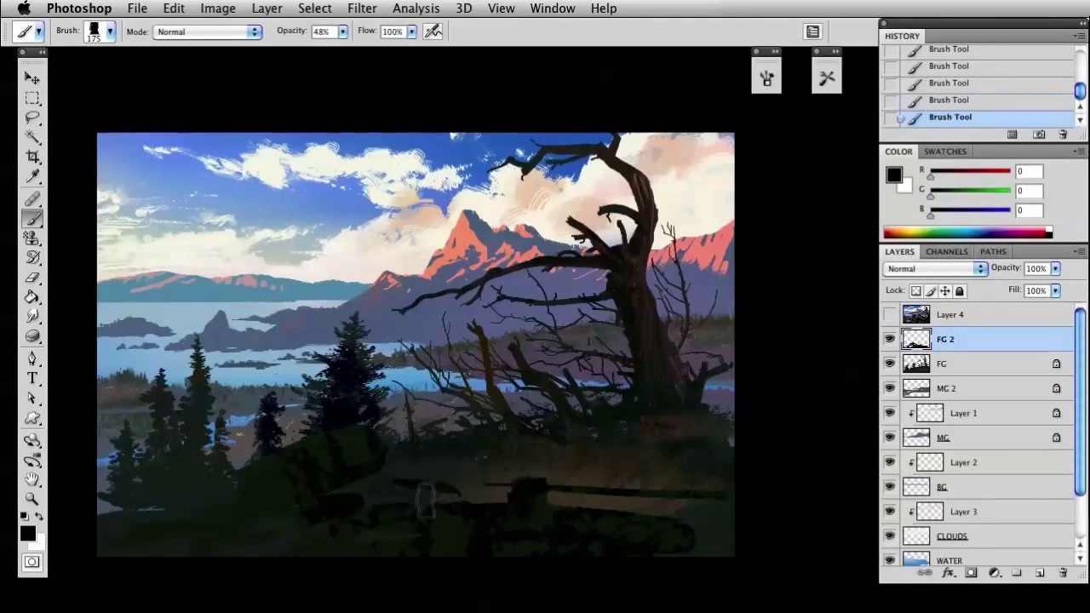
pyautogui.rightClick(445, 452)
pyautogui.click(500, 474)
pyautogui.click(298, 31)
pyautogui.moveTo(288, 33); pyautogui.dragTo(388, 32)
pyautogui.moveTo(387, 477)
pyautogui.mouseDown()
pyautogui.moveTo(385, 503)
pyautogui.moveTo(480, 488)
pyautogui.moveTo(478, 512)
pyautogui.moveTo(480, 499)
pyautogui.moveTo(439, 492)
pyautogui.mouseUp()
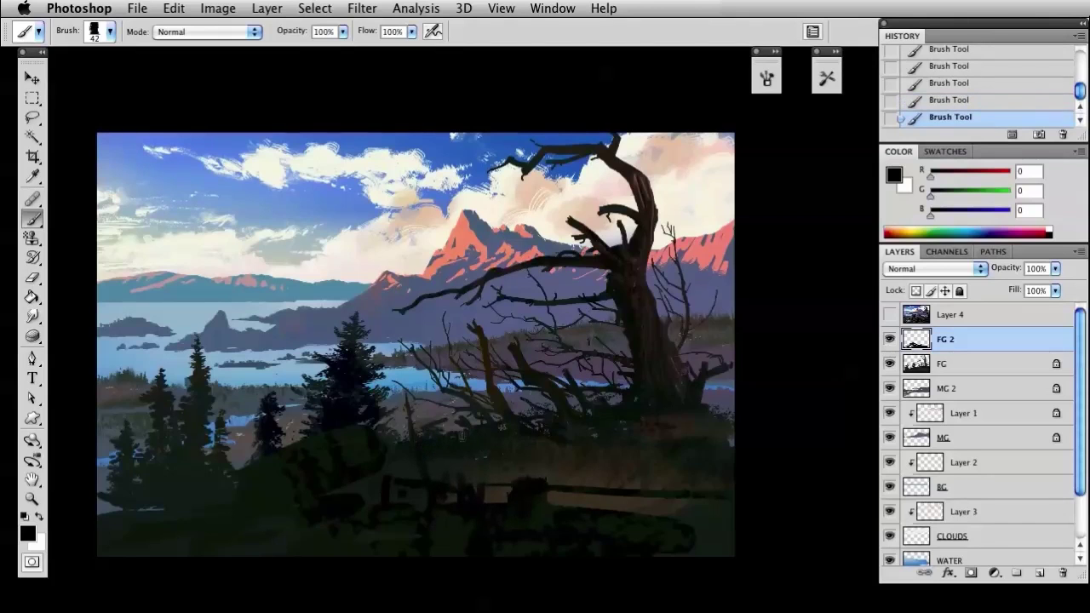
# Paint a jagged dead trunk at the painting's lower left and a leaning black trunk right of centre on FG 2
pyautogui.moveTo(290, 518); pyautogui.dragTo(235, 520)
pyautogui.moveTo(146, 453)
pyautogui.mouseDown()
pyautogui.moveTo(198, 515)
pyautogui.moveTo(177, 468)
pyautogui.moveTo(193, 518)
pyautogui.mouseUp()
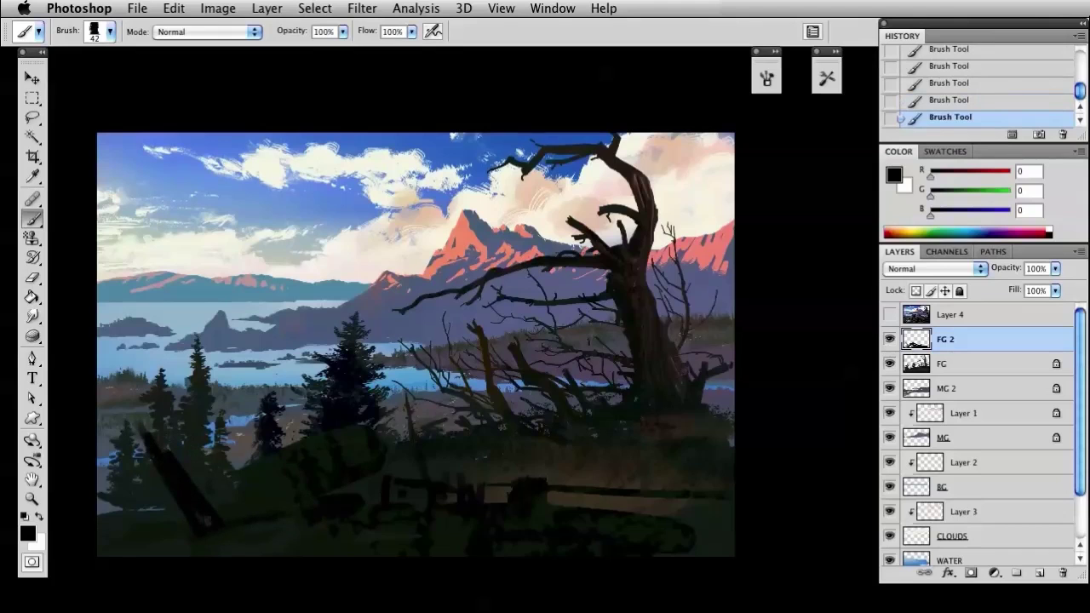
pyautogui.moveTo(192, 533)
pyautogui.mouseDown()
pyautogui.moveTo(248, 529)
pyautogui.moveTo(220, 537)
pyautogui.moveTo(272, 545)
pyautogui.moveTo(229, 546)
pyautogui.moveTo(247, 531)
pyautogui.moveTo(215, 536)
pyautogui.mouseUp()
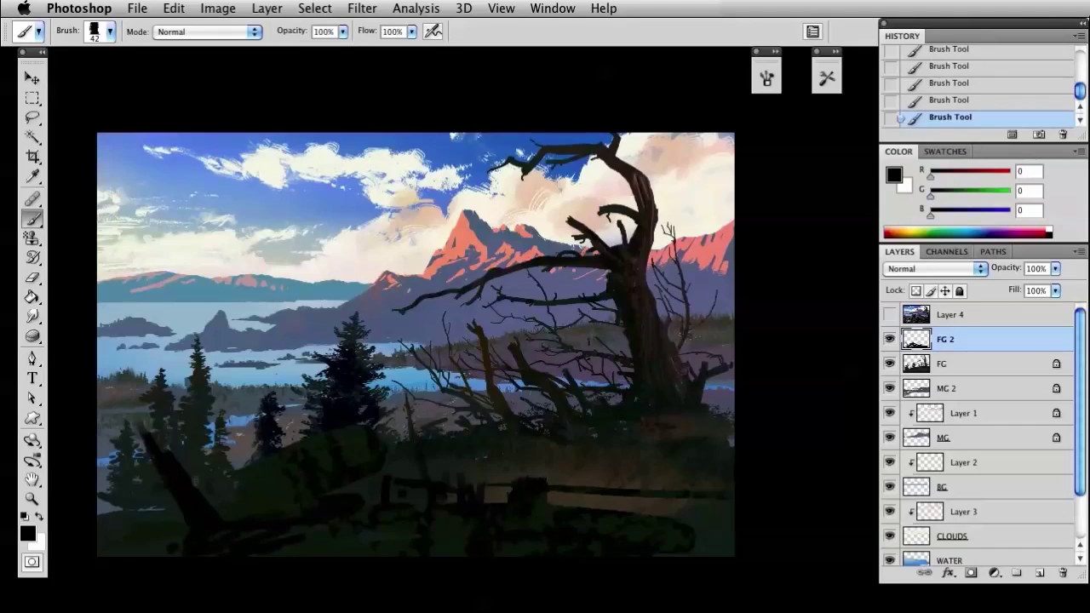
pyautogui.press('super+z')
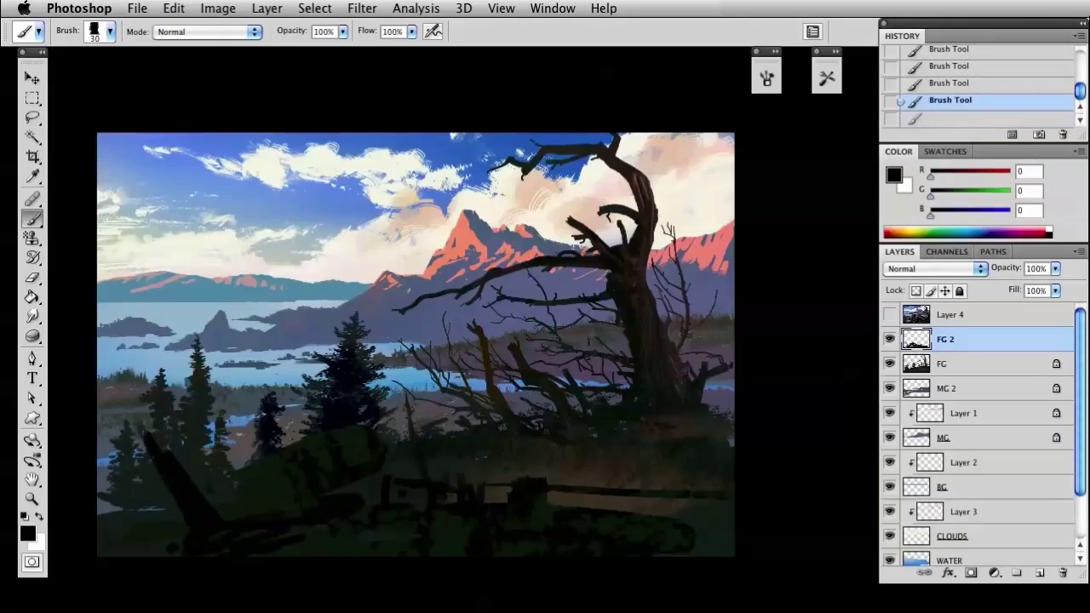
pyautogui.press('super+z')
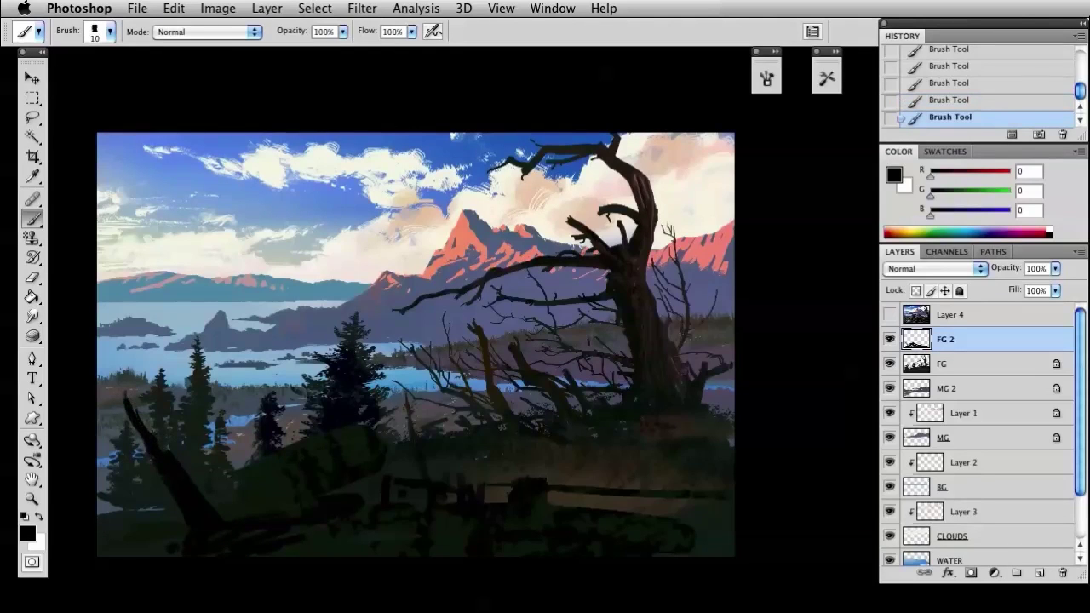
pyautogui.press(']')
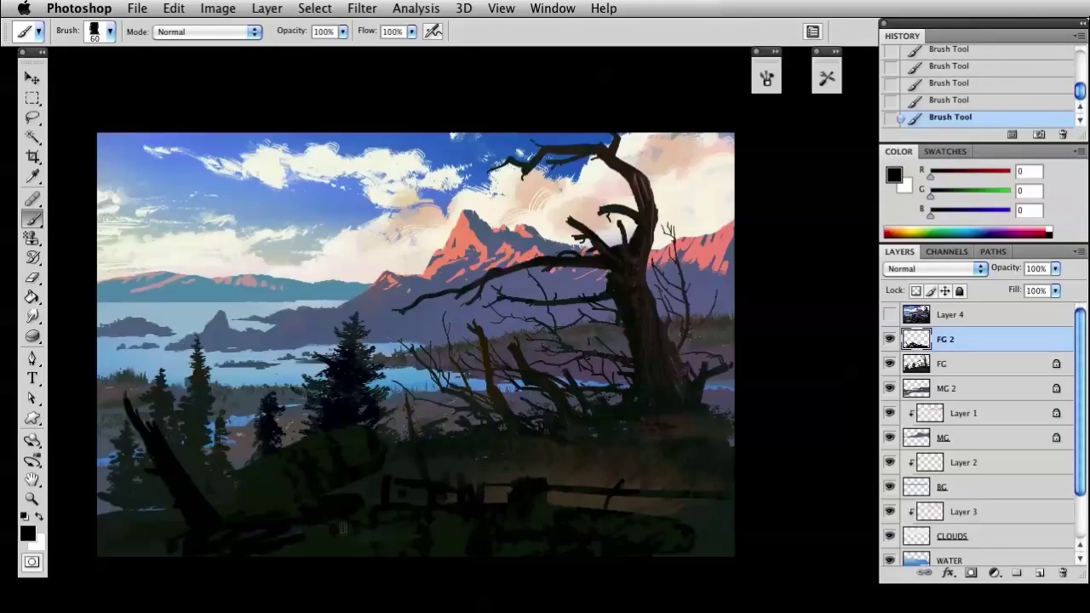
pyautogui.moveTo(542, 528)
pyautogui.mouseDown()
pyautogui.moveTo(579, 462)
pyautogui.moveTo(704, 488)
pyautogui.mouseUp()
# Try blocking in a thick black log beside the leaning trunk with a 125 px brush, and undo it
pyautogui.press(']')
pyautogui.press(']')
pyautogui.press(']')
pyautogui.press(']')
pyautogui.press(']')
pyautogui.moveTo(584, 496); pyautogui.dragTo(696, 501)
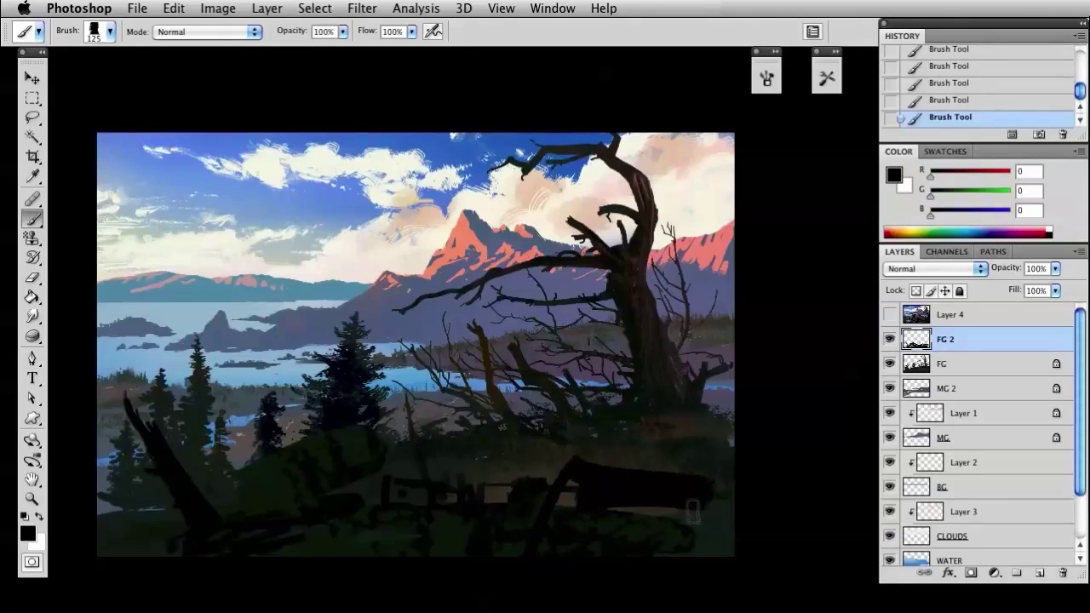
pyautogui.press('super+z')
pyautogui.hotkey('ctrl', 'alt', 'z')
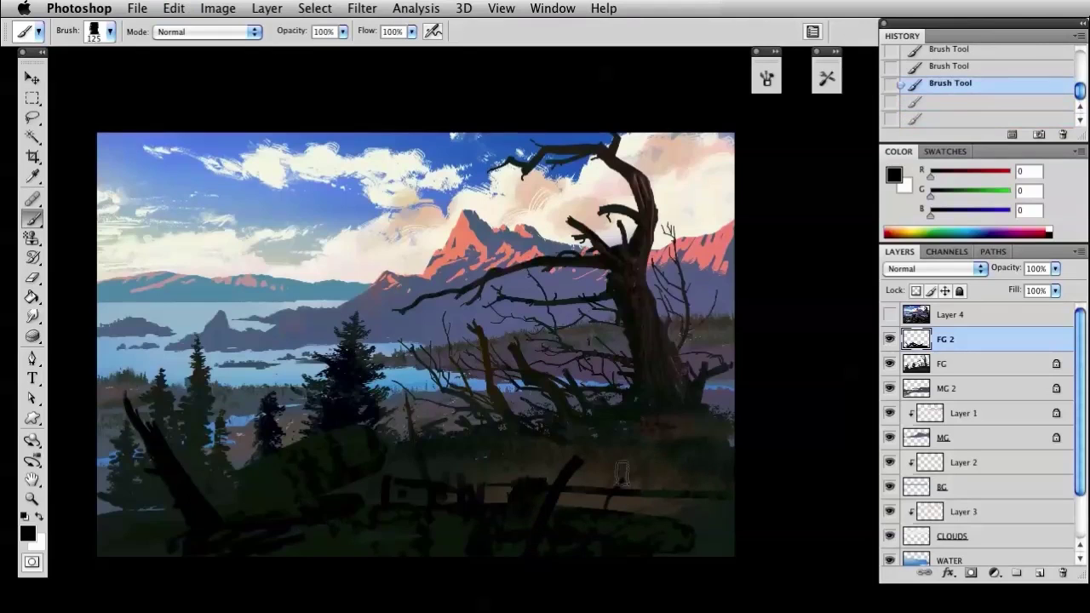
pyautogui.hotkey('ctrl', 'shift', 'z')
pyautogui.hotkey('ctrl', 'shift', 'z')
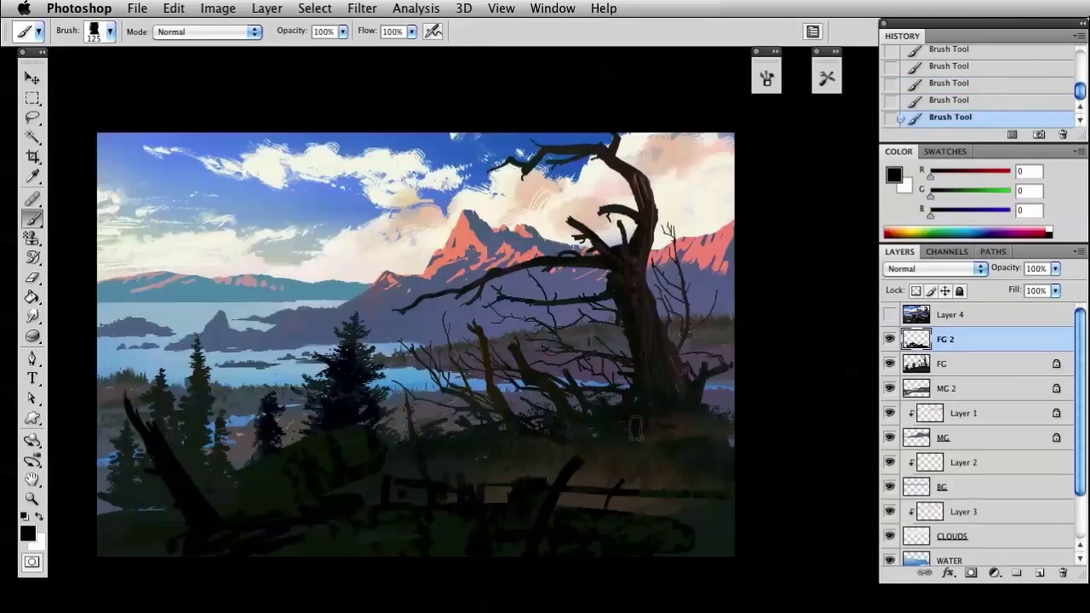
# Paint broken black shadow strokes across the ground beneath the tree on the FG layer with the speckled 90 px brush
pyautogui.click(911, 366)
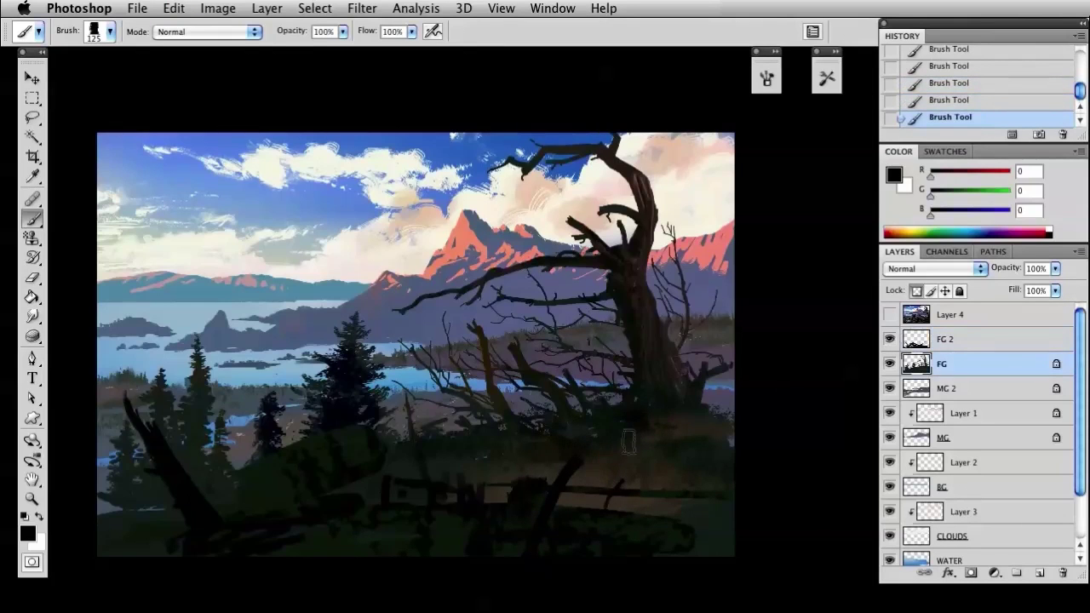
pyautogui.rightClick(600, 424)
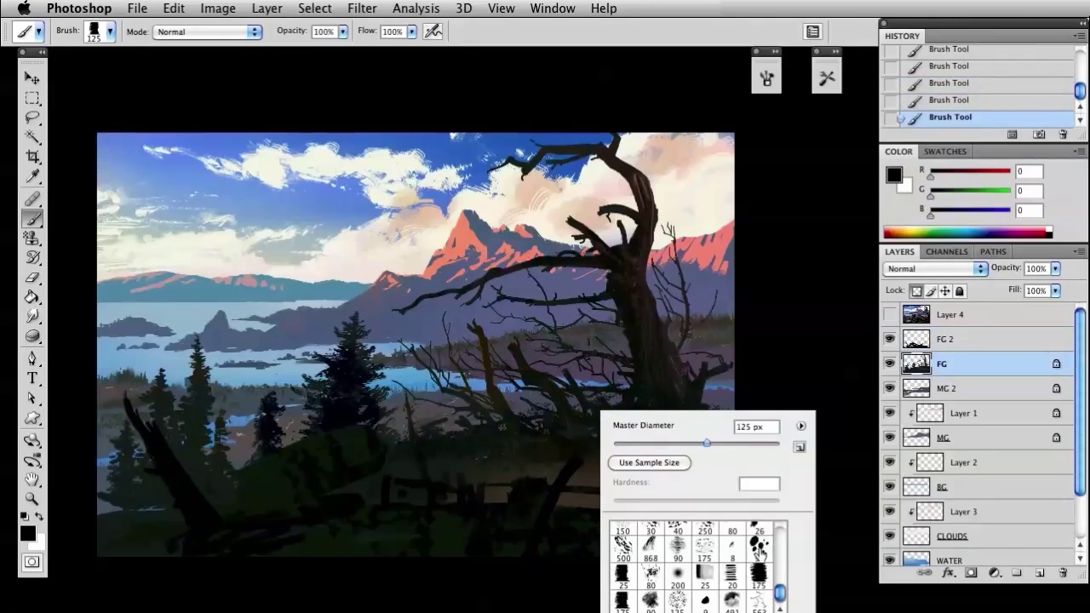
pyautogui.click(758, 547)
pyautogui.press('Return')
pyautogui.moveTo(644, 439)
pyautogui.mouseDown()
pyautogui.moveTo(601, 430)
pyautogui.moveTo(585, 435)
pyautogui.moveTo(580, 458)
pyautogui.moveTo(468, 459)
pyautogui.moveTo(514, 441)
pyautogui.moveTo(479, 443)
pyautogui.mouseUp()
pyautogui.moveTo(618, 474)
pyautogui.mouseDown()
pyautogui.moveTo(673, 442)
pyautogui.moveTo(728, 442)
pyautogui.moveTo(464, 470)
pyautogui.mouseUp()
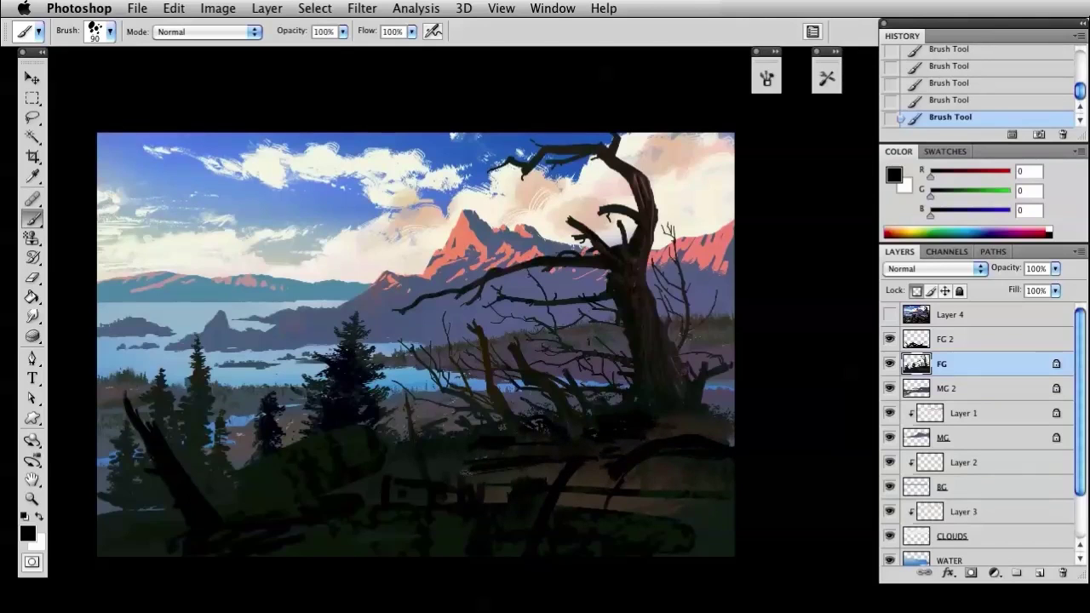
# Extend the broken black shadow strokes across the ground right of centre, below the tree, on the FG layer with the 90 px brush
pyautogui.moveTo(634, 491); pyautogui.dragTo(693, 479)
pyautogui.moveTo(693, 479)
pyautogui.mouseDown()
pyautogui.moveTo(637, 473)
pyautogui.moveTo(692, 470)
pyautogui.mouseUp()
pyautogui.moveTo(672, 483)
pyautogui.mouseDown()
pyautogui.moveTo(717, 485)
pyautogui.moveTo(730, 511)
pyautogui.mouseUp()
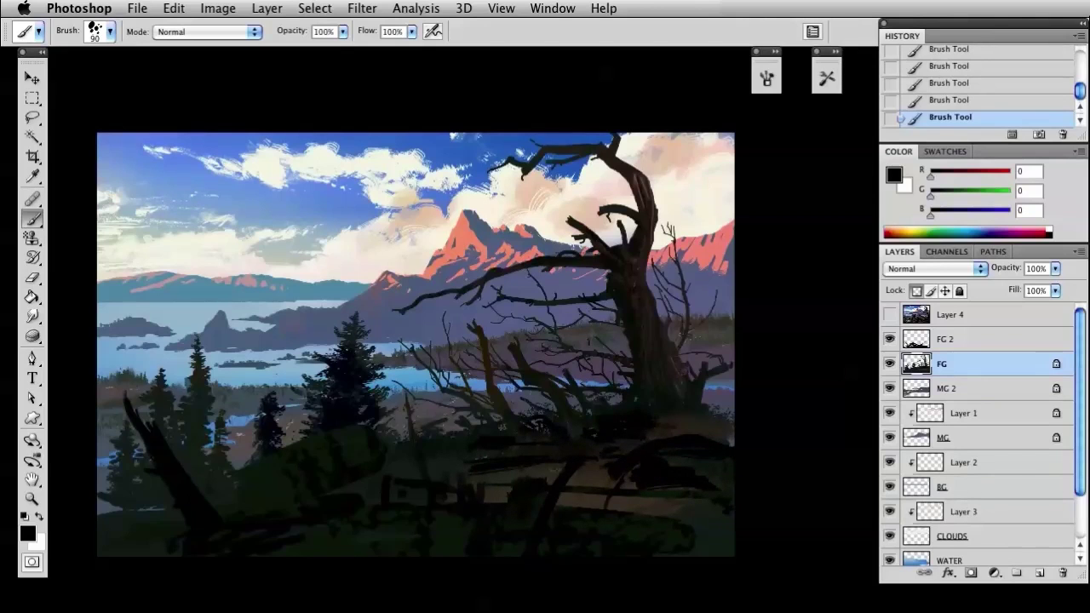
pyautogui.moveTo(562, 469)
pyautogui.mouseDown()
pyautogui.moveTo(516, 473)
pyautogui.moveTo(413, 456)
pyautogui.moveTo(545, 456)
pyautogui.moveTo(626, 481)
pyautogui.mouseUp()
pyautogui.moveTo(733, 490); pyautogui.dragTo(392, 469)
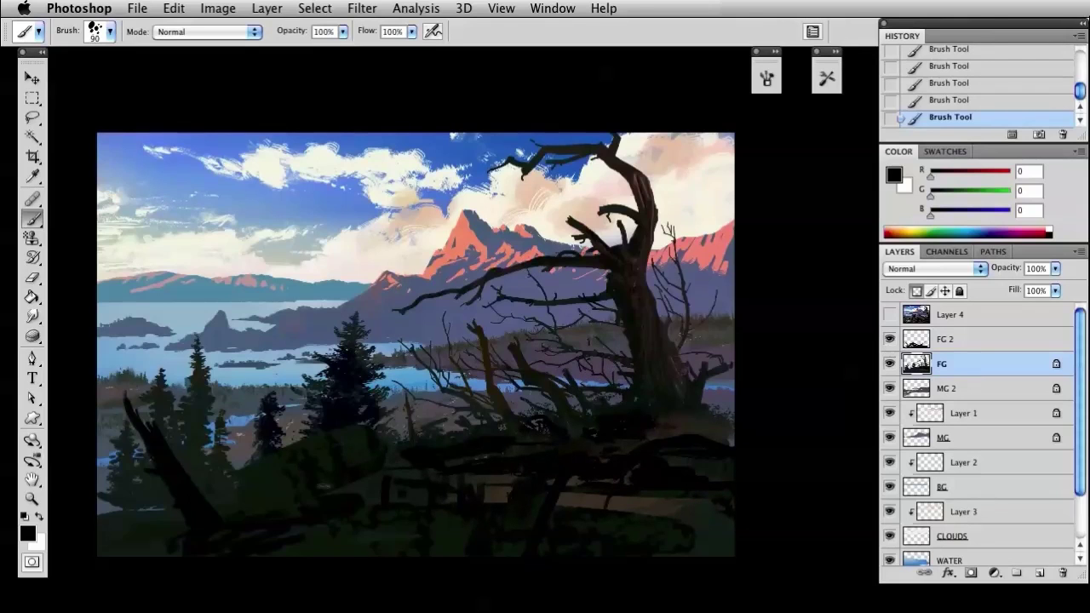
# Sample a dark olive brown (R 45, G 40, B 20) from the dead stumps and lock the FG 2 layer's transparent pixels
pyautogui.click(920, 348)
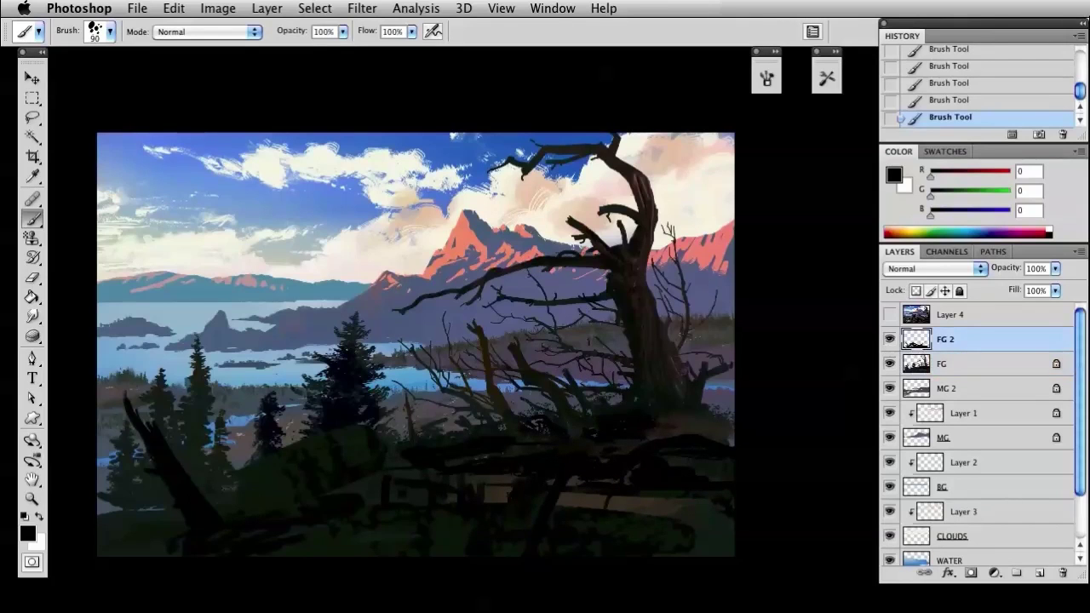
pyautogui.press('i')
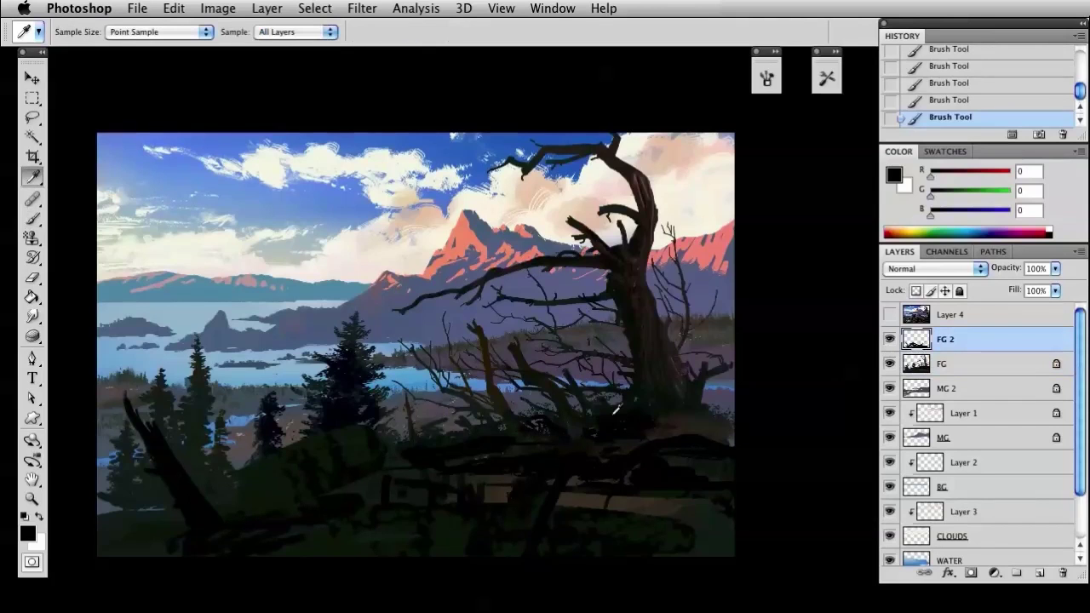
pyautogui.click(493, 377)
pyautogui.press('b')
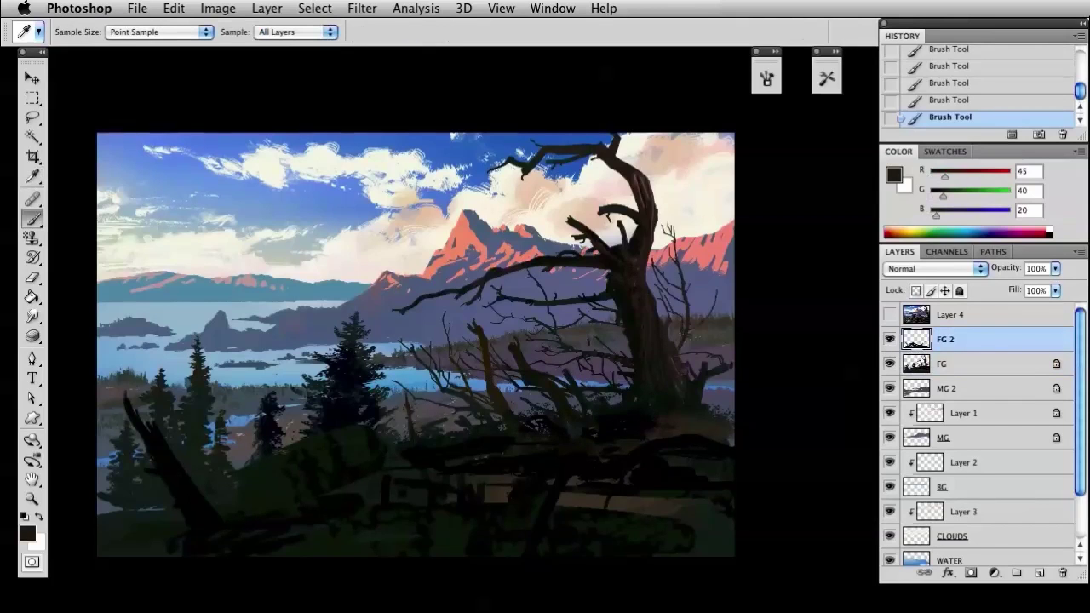
pyautogui.press('super+z')
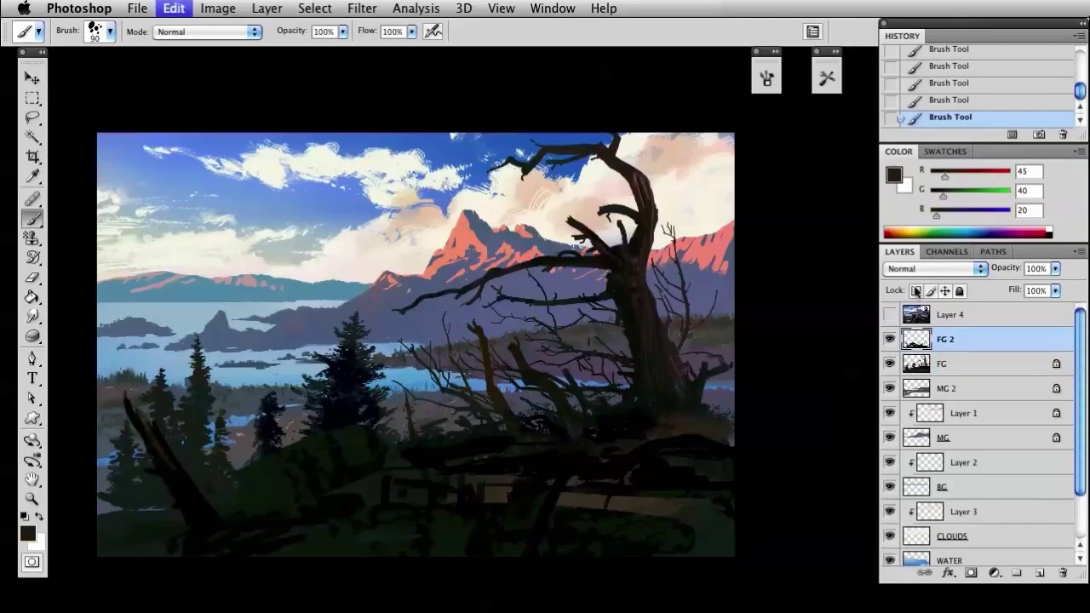
pyautogui.click(915, 292)
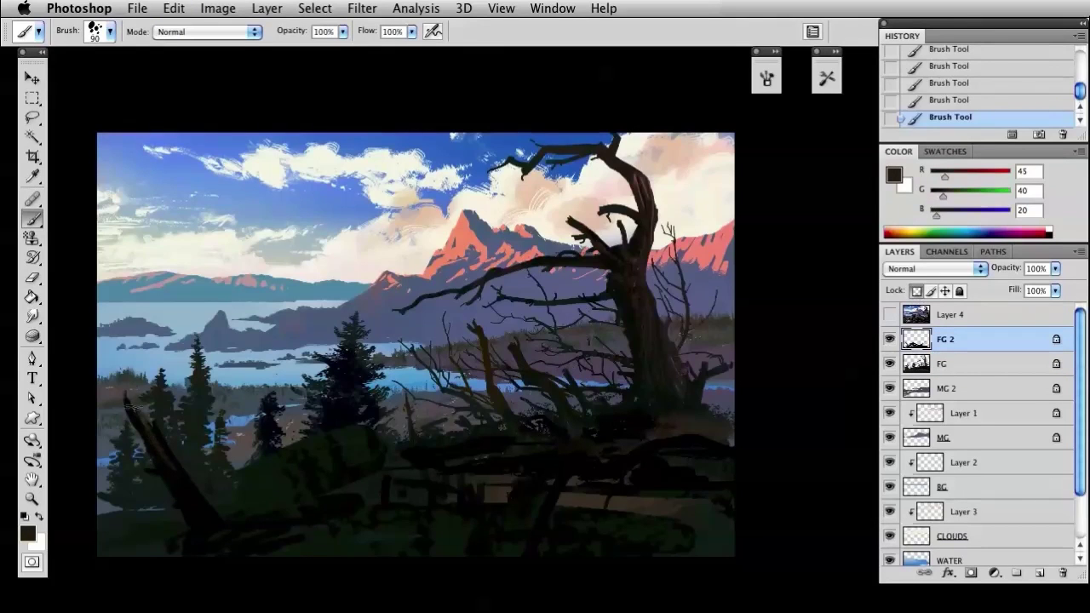
# Paint brown bark tones on the jagged dead trunk at the painting's lower left and the nearby ground, and sample black for its shadows
pyautogui.moveTo(168, 474); pyautogui.dragTo(202, 515)
pyautogui.moveTo(165, 438); pyautogui.dragTo(220, 527)
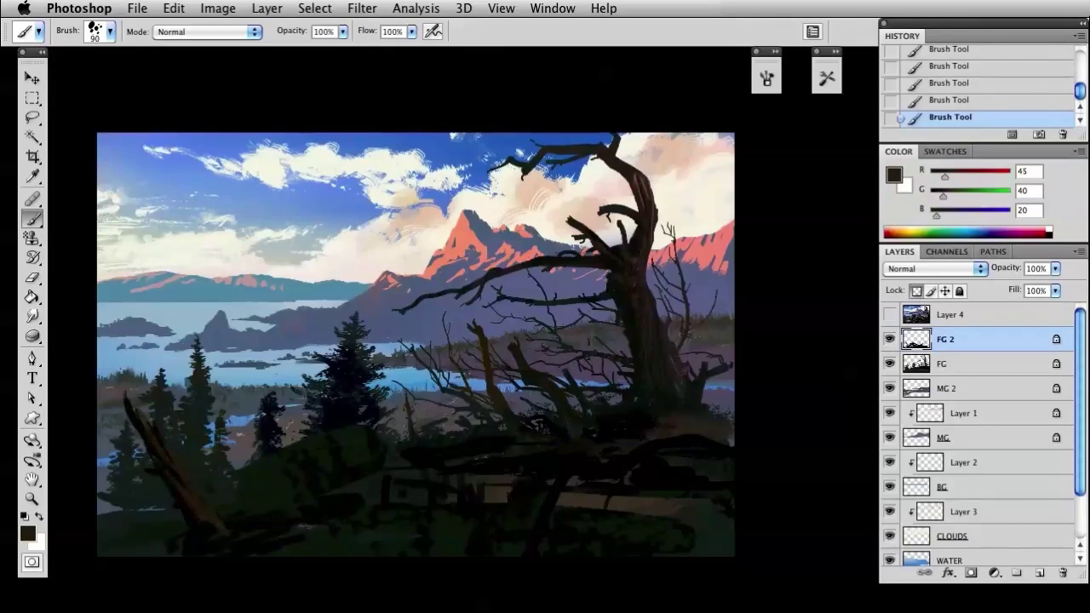
pyautogui.moveTo(295, 517); pyautogui.dragTo(330, 511)
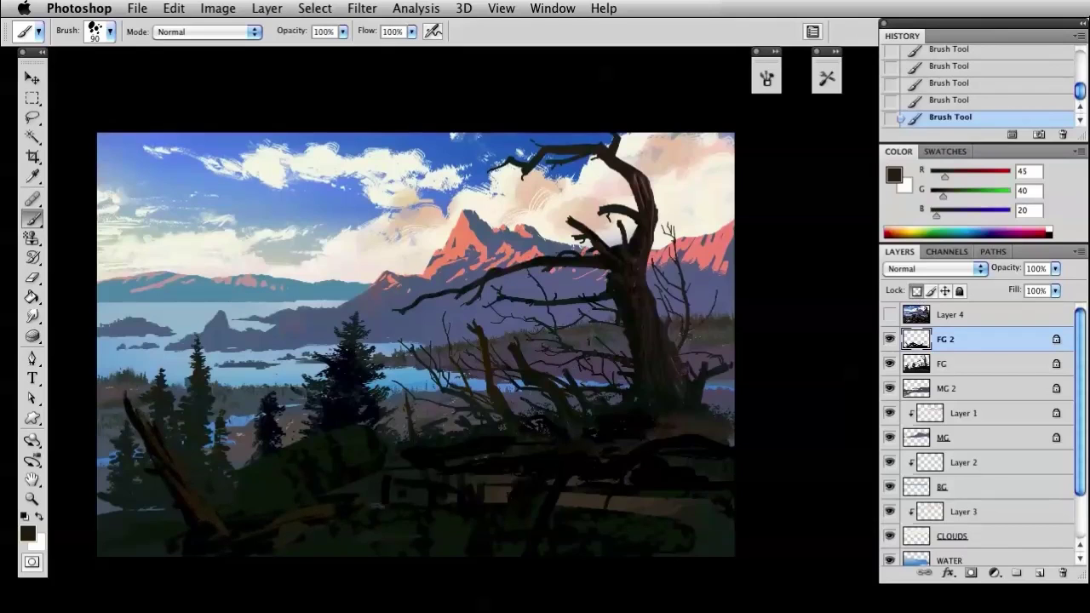
pyautogui.keyDown('alt'); pyautogui.click(641, 453); pyautogui.keyUp('alt')
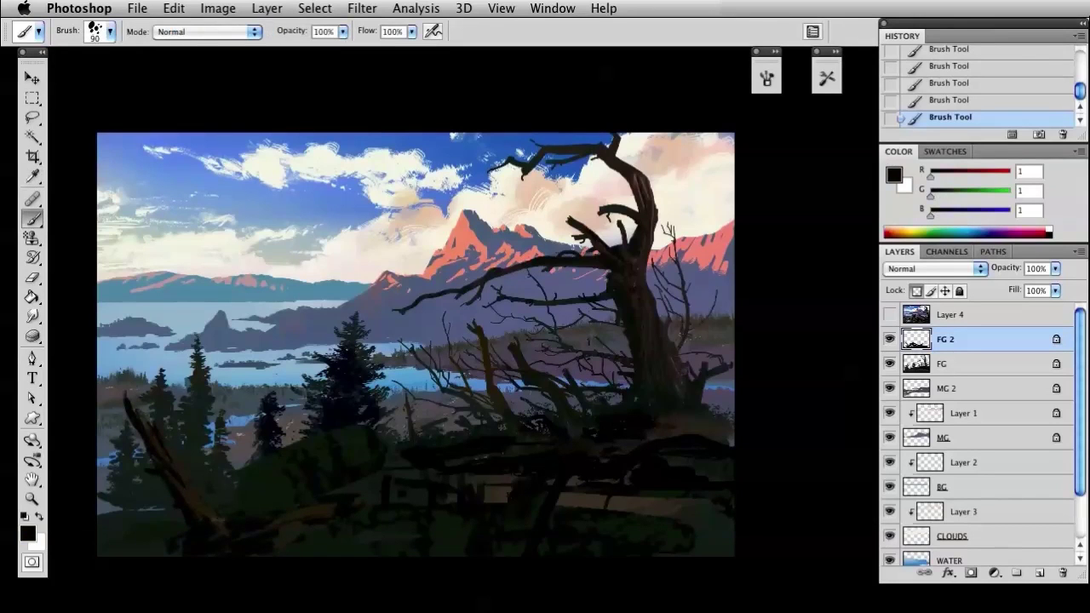
# Sample the dark green ground colour and mix it into a dark blue of R 41, G 57, B 90
pyautogui.keyDown('alt'); pyautogui.click(322, 533); pyautogui.keyUp('alt')
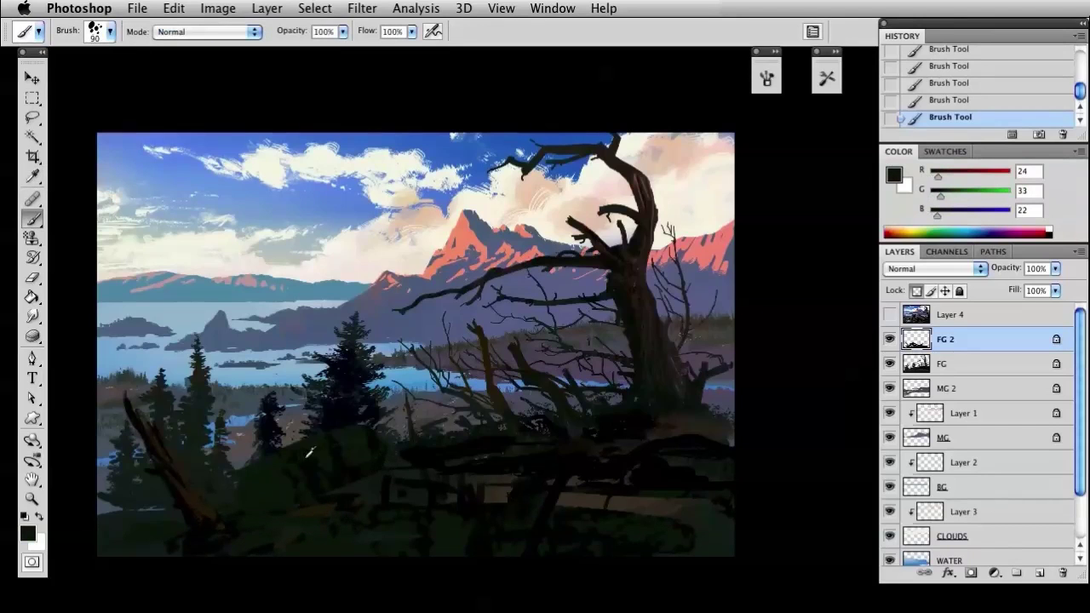
pyautogui.press('alt')
pyautogui.click(943, 214)
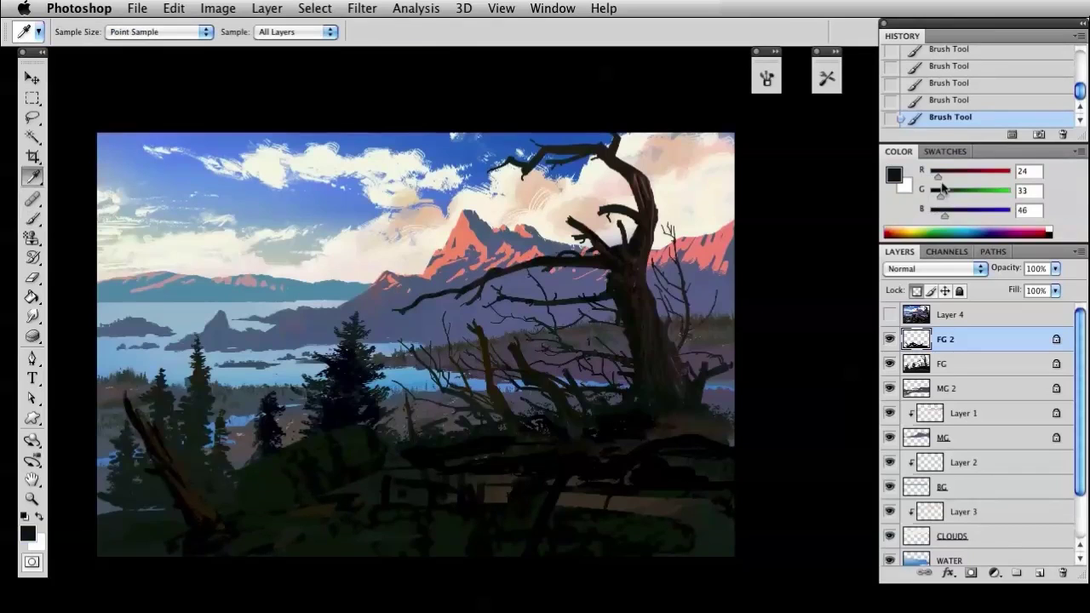
pyautogui.click(944, 176)
pyautogui.moveTo(942, 194); pyautogui.dragTo(949, 195)
pyautogui.click(959, 214)
# Paint blue sky-light strokes along the foreground mound's upper rim and across the ground beside the dead trunk on FG 2
pyautogui.moveTo(293, 452); pyautogui.dragTo(247, 480)
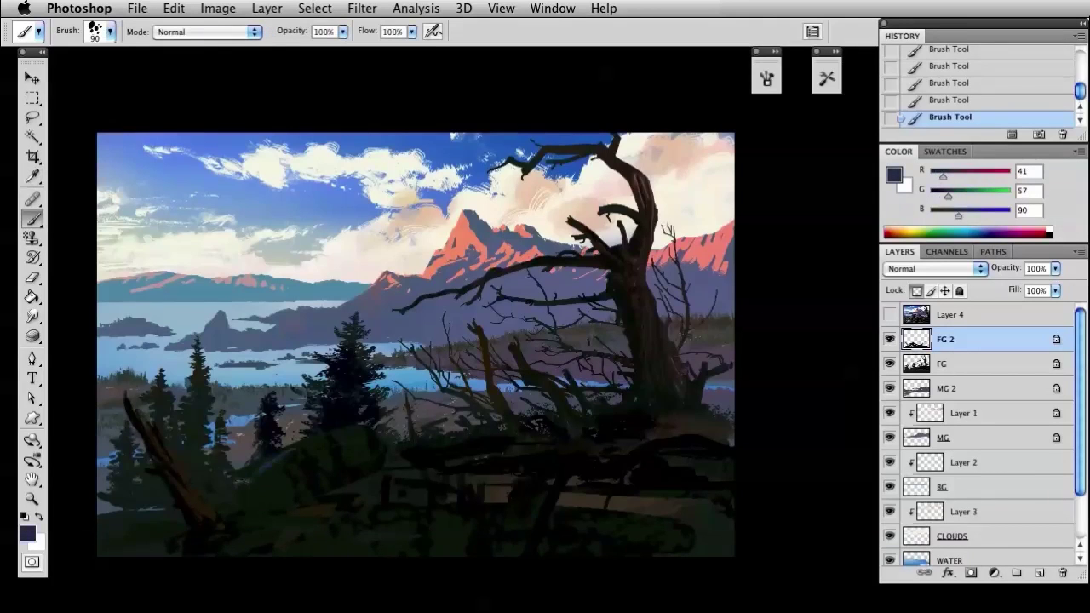
pyautogui.moveTo(298, 444); pyautogui.dragTo(373, 425)
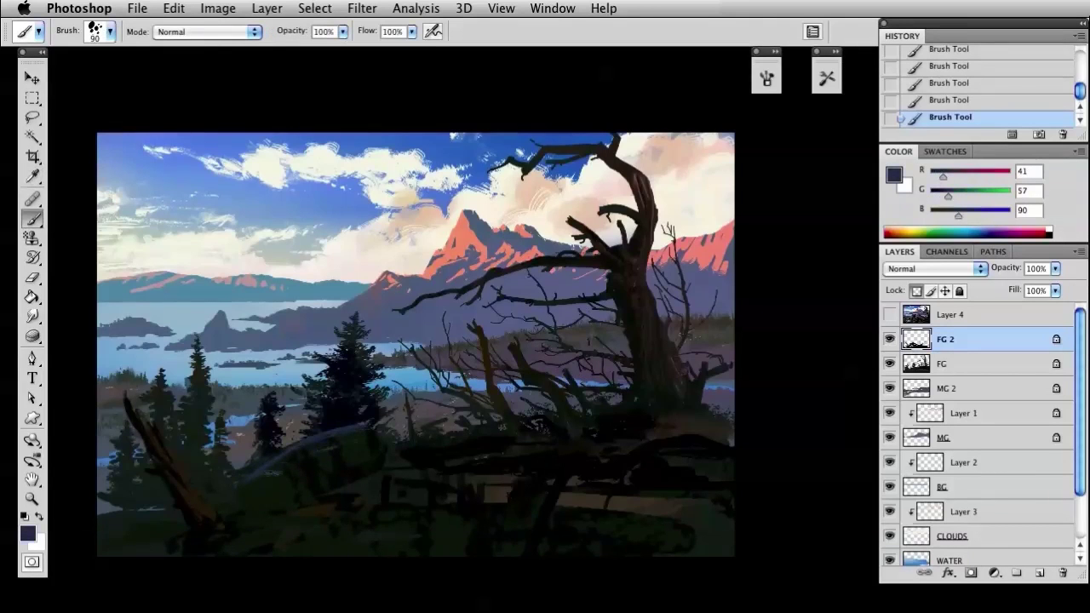
pyautogui.moveTo(276, 474)
pyautogui.mouseDown()
pyautogui.moveTo(300, 471)
pyautogui.moveTo(252, 490)
pyautogui.moveTo(299, 509)
pyautogui.moveTo(392, 502)
pyautogui.moveTo(277, 513)
pyautogui.moveTo(247, 538)
pyautogui.moveTo(345, 524)
pyautogui.moveTo(400, 485)
pyautogui.mouseUp()
pyautogui.moveTo(313, 495); pyautogui.dragTo(465, 489)
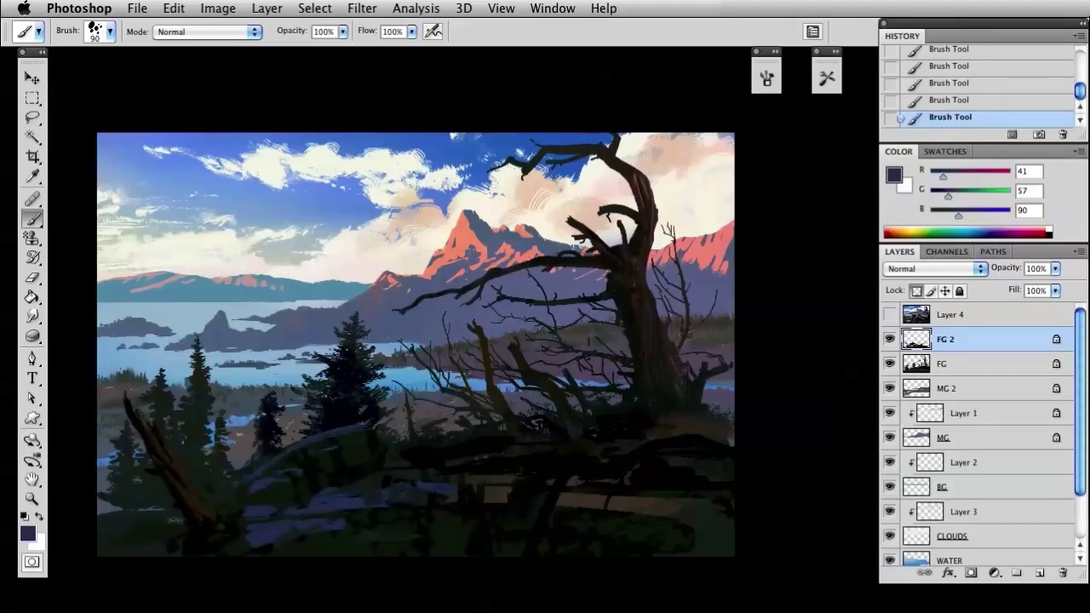
# Unlock FG 2's transparent pixels with the brush reduced to 25 px, and flip the whole canvas horizontally
pyautogui.press('[')
pyautogui.click(916, 290)
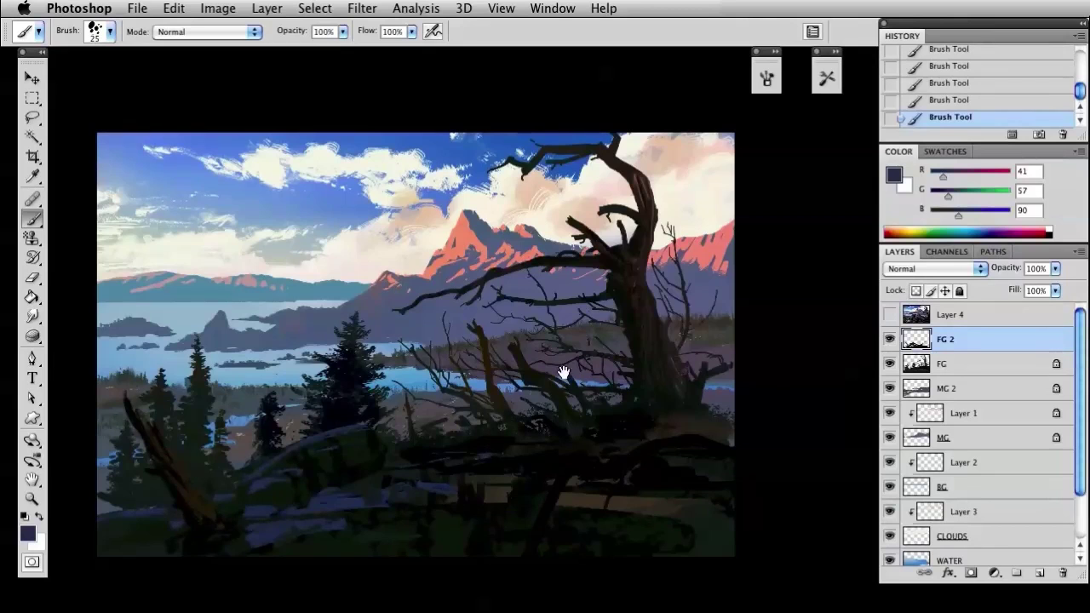
pyautogui.moveTo(564, 372); pyautogui.dragTo(613, 343)
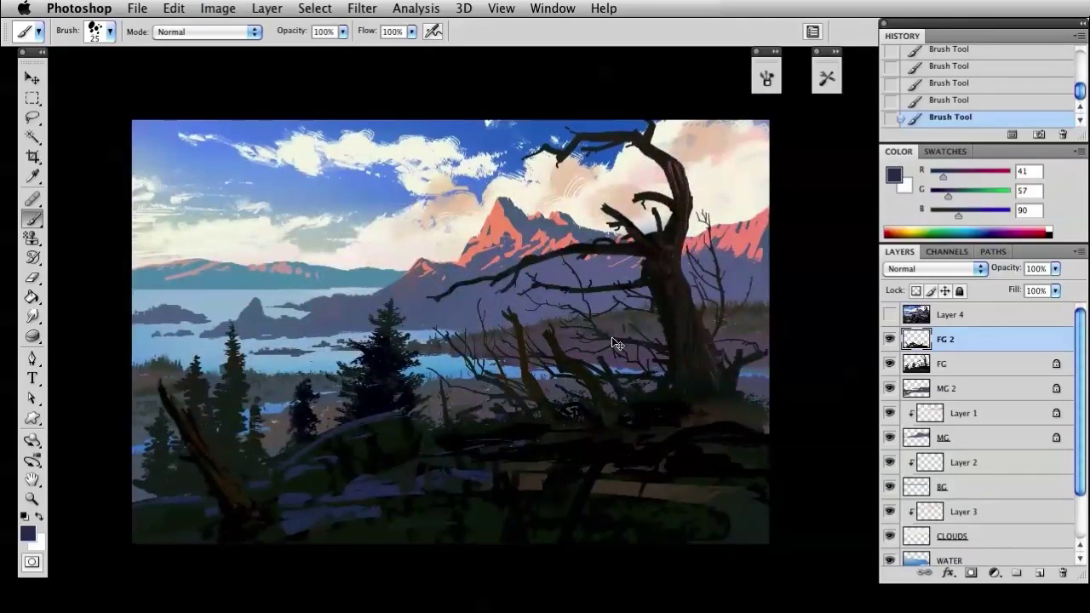
pyautogui.press('super+shift+h')
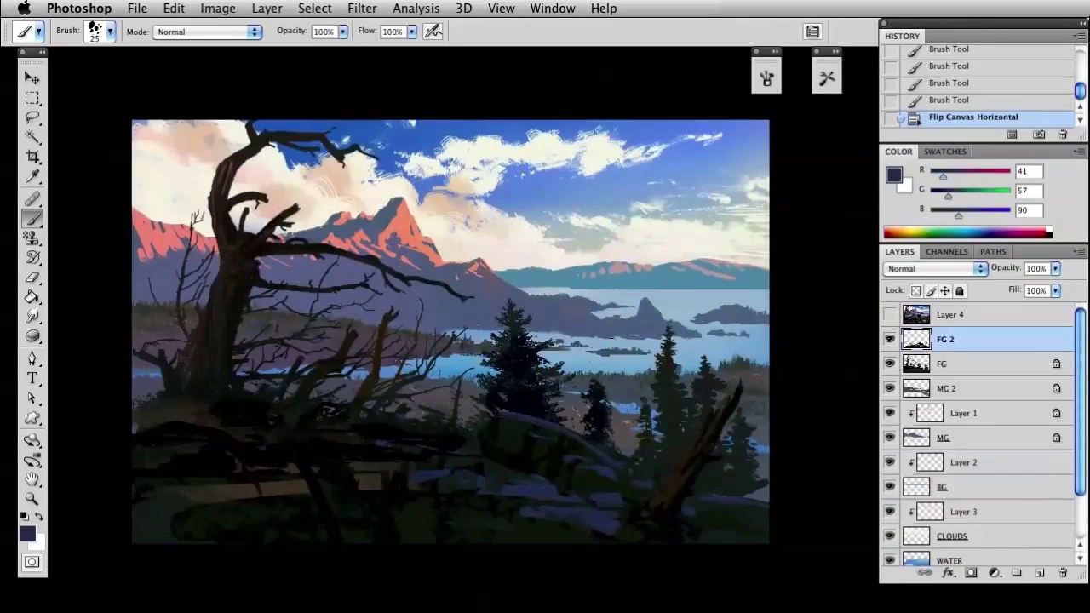